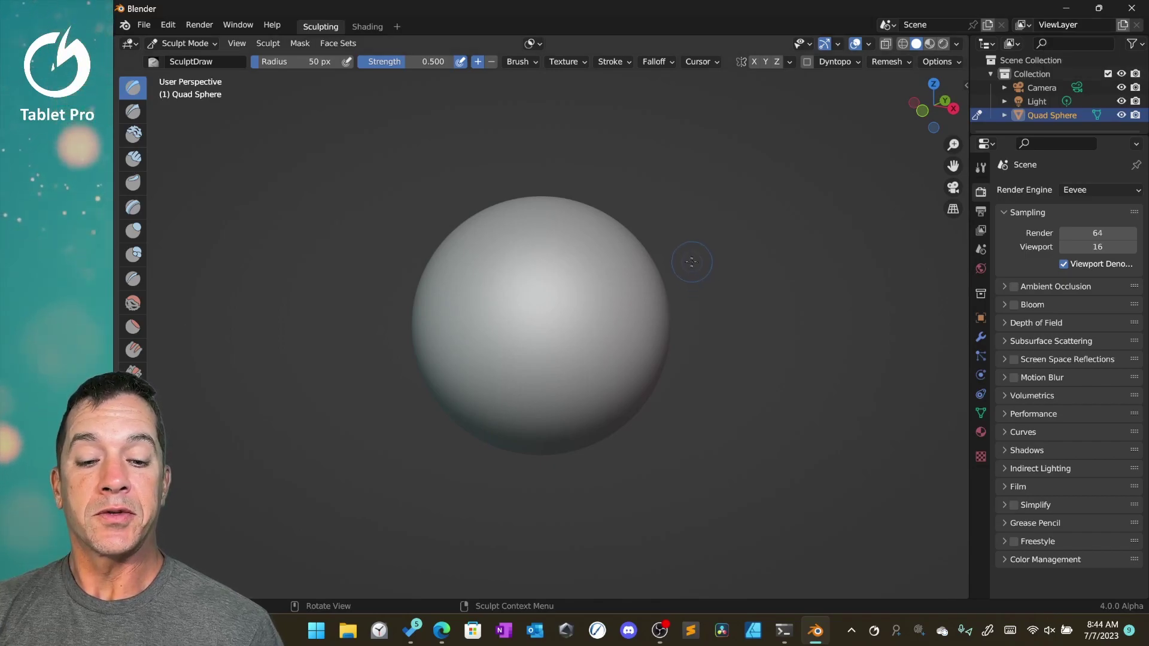
# Sculpt diagonal strokes with the SculptDraw brush across the lower front of the quad sphere, using the radial menu.
pyautogui.rightClick(689, 262)
pyautogui.click(686, 266)
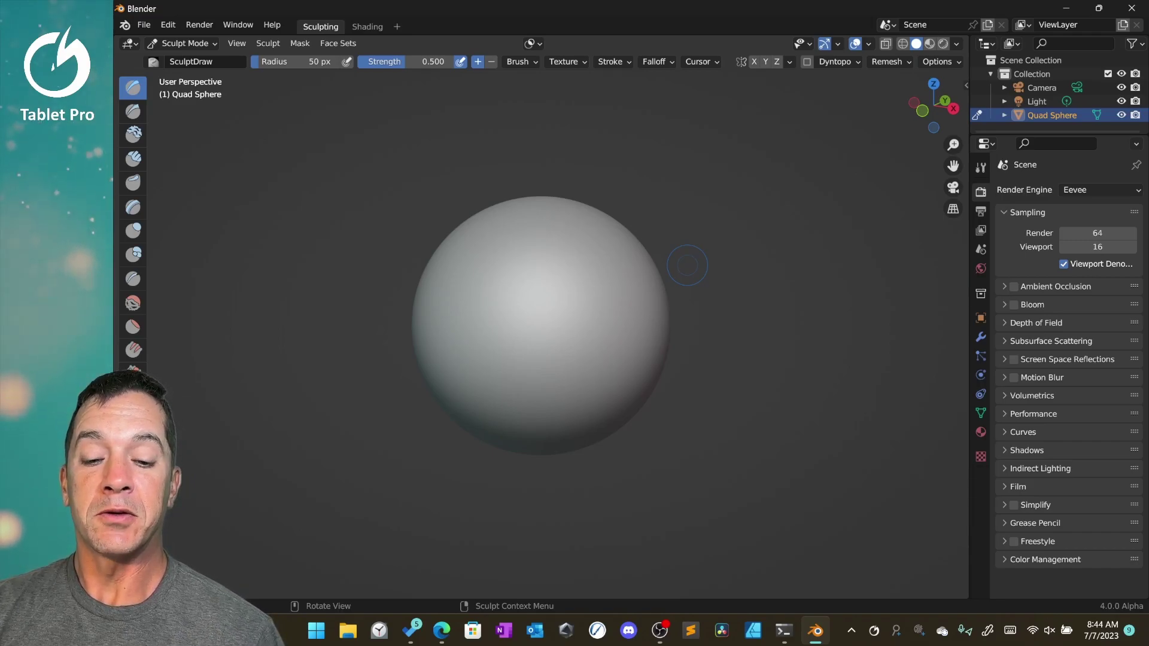
pyautogui.rightClick(612, 297)
pyautogui.click(584, 294)
pyautogui.moveTo(553, 310); pyautogui.dragTo(578, 311)
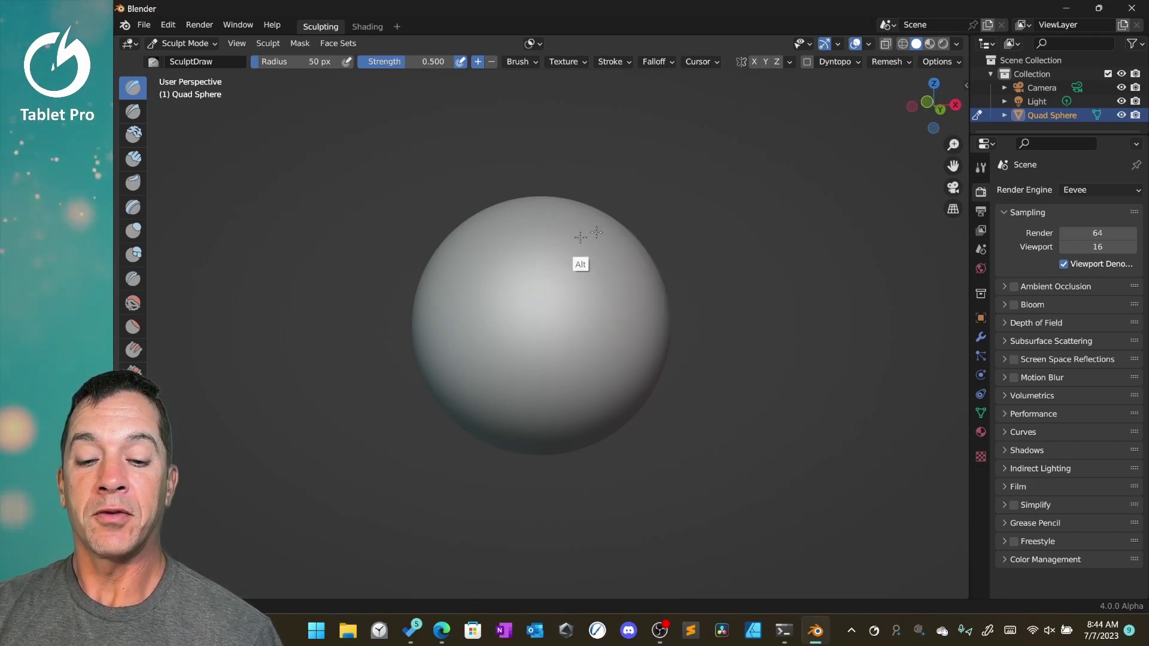
pyautogui.moveTo(581, 238); pyautogui.dragTo(565, 254)
pyautogui.moveTo(497, 323)
pyautogui.mouseDown()
pyautogui.moveTo(553, 272)
pyautogui.moveTo(497, 345)
pyautogui.moveTo(570, 286)
pyautogui.moveTo(519, 350)
pyautogui.moveTo(591, 274)
pyautogui.moveTo(511, 365)
pyautogui.moveTo(561, 322)
pyautogui.moveTo(626, 329)
pyautogui.moveTo(677, 317)
pyautogui.moveTo(635, 271)
pyautogui.moveTo(546, 305)
pyautogui.moveTo(533, 352)
pyautogui.moveTo(595, 347)
pyautogui.mouseUp()
pyautogui.rightClick(577, 319)
pyautogui.click(578, 321)
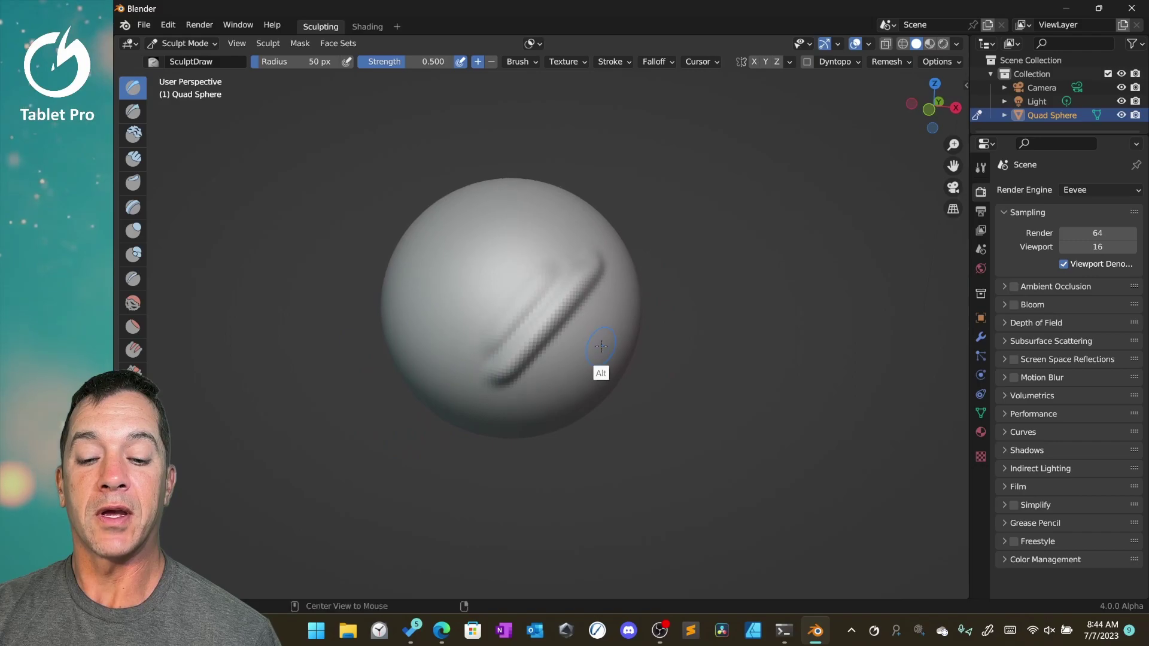
# Smooth the diagonal sculpted ridge on the sphere with the radial menu's Shift modifier.
pyautogui.rightClick(566, 325)
pyautogui.click(589, 293)
pyautogui.moveTo(595, 300); pyautogui.dragTo(618, 265)
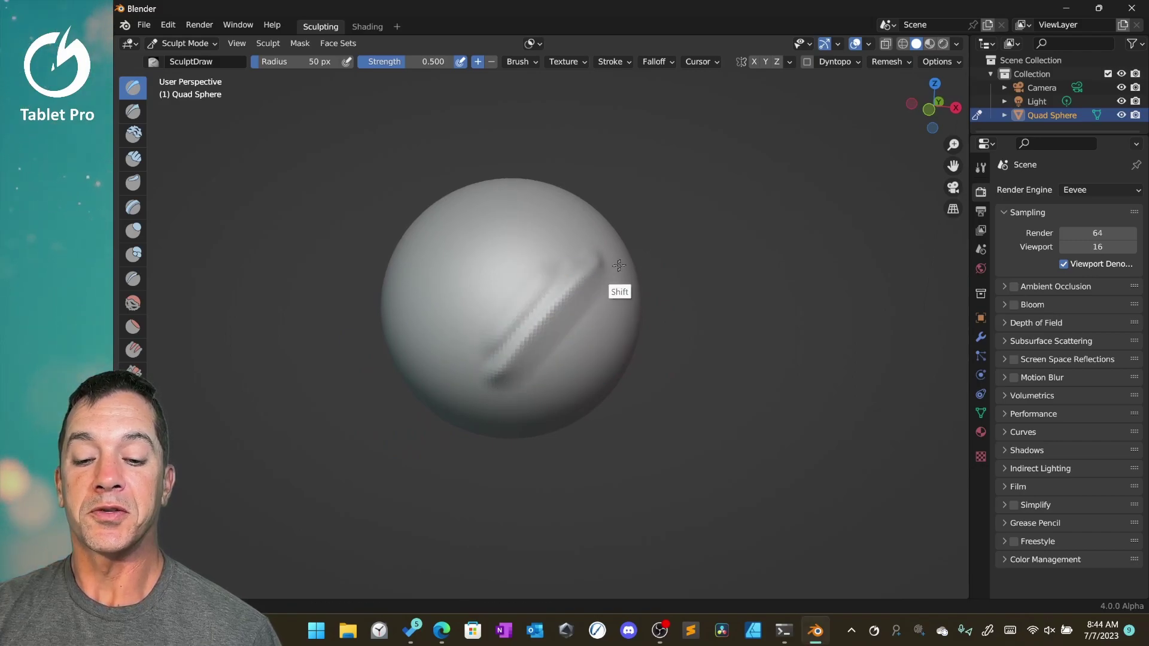
# Carve an inverted groove alongside the diagonal ridge with the radial menu's Ctrl modifier.
pyautogui.rightClick(587, 303)
pyautogui.click(585, 322)
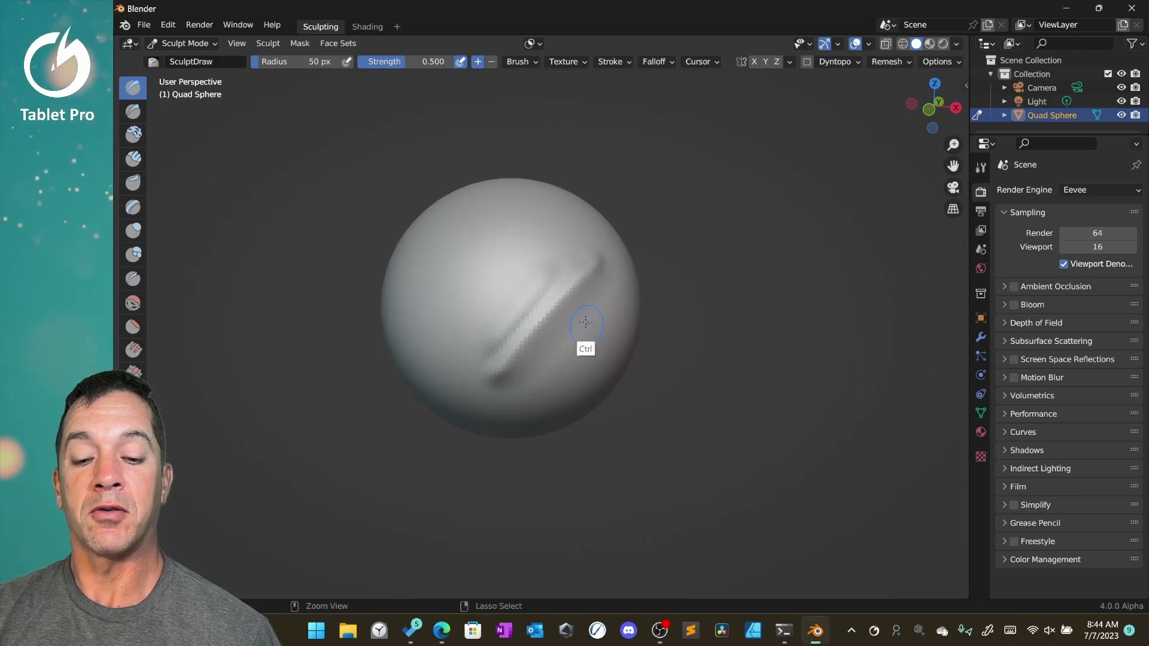
pyautogui.moveTo(588, 316)
pyautogui.mouseDown()
pyautogui.moveTo(513, 386)
pyautogui.moveTo(605, 287)
pyautogui.moveTo(521, 379)
pyautogui.mouseUp()
# Undo the last sculpt stroke and set the brush radius to 202 px.
pyautogui.rightClick(587, 327)
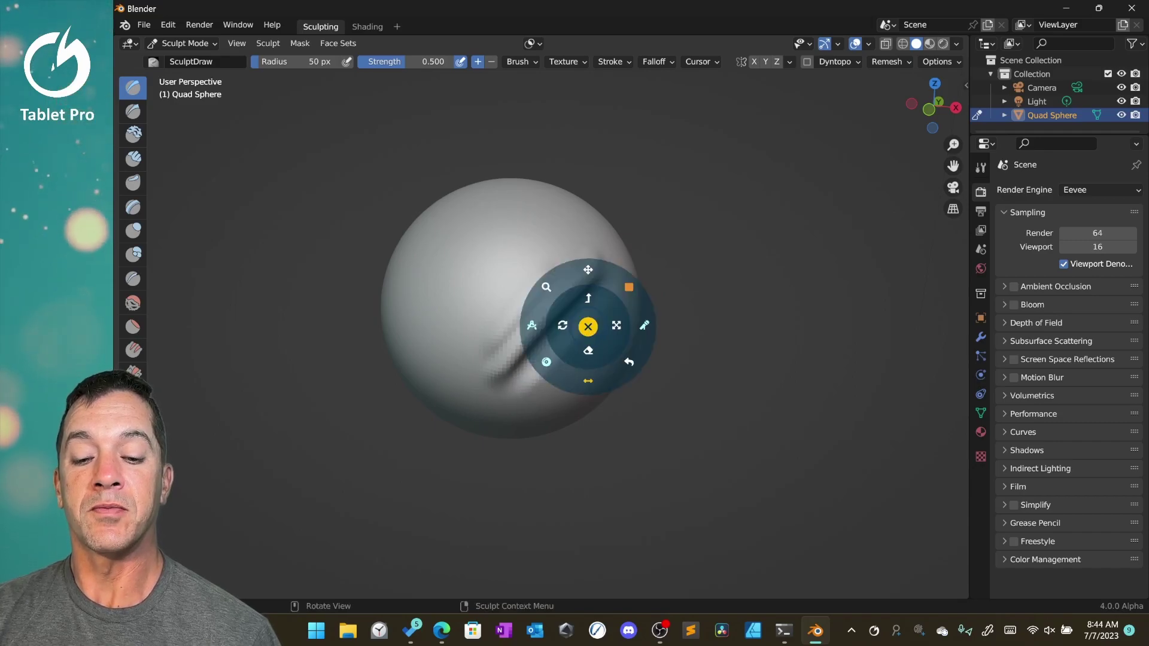
pyautogui.click(624, 359)
pyautogui.press('f')
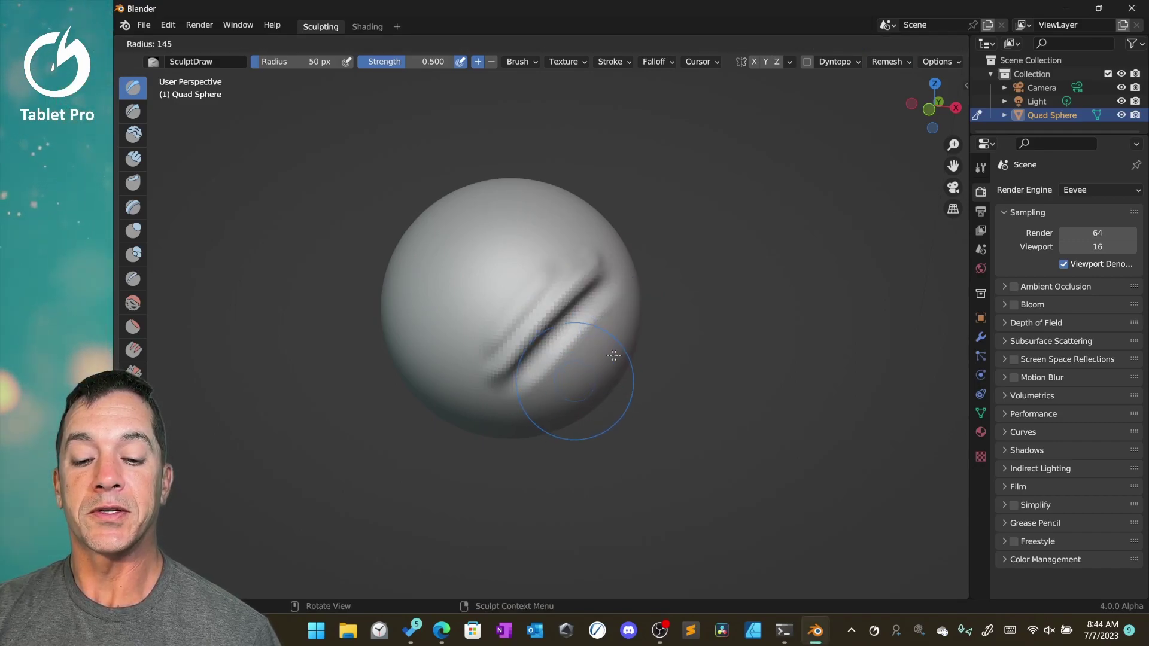
pyautogui.click(475, 353)
# Try a broad SculptDraw stroke over the diagonal groove and undo it.
pyautogui.moveTo(490, 336)
pyautogui.mouseDown()
pyautogui.moveTo(568, 287)
pyautogui.moveTo(576, 294)
pyautogui.moveTo(508, 378)
pyautogui.mouseUp()
pyautogui.rightClick(559, 329)
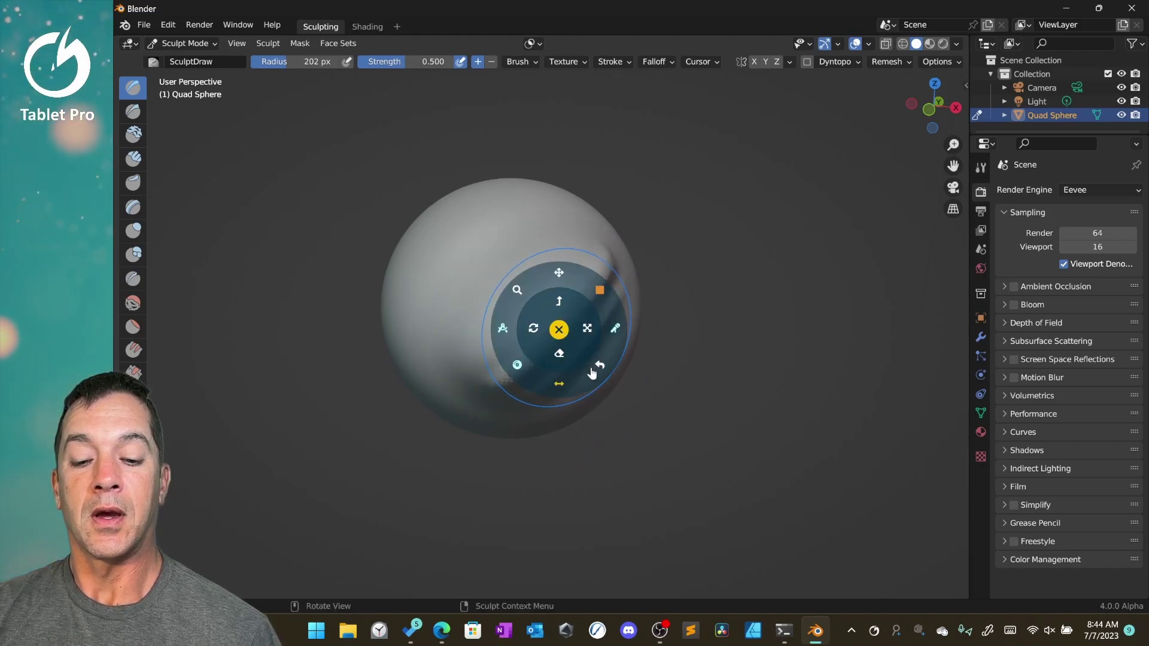
pyautogui.click(595, 368)
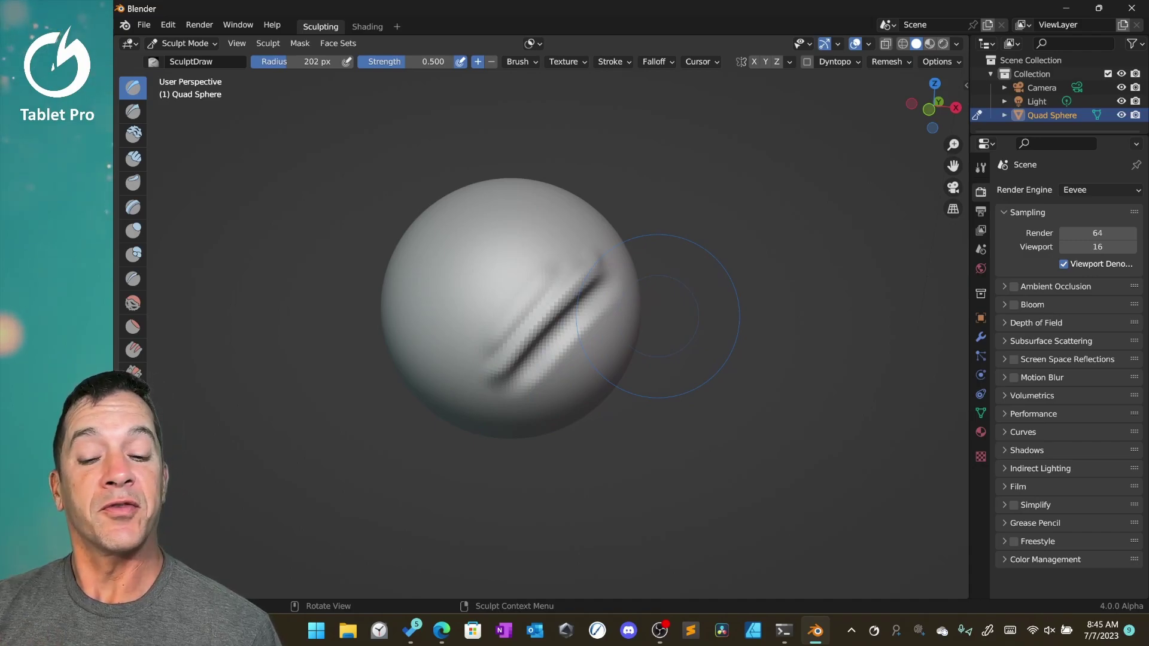
pyautogui.rightClick(575, 326)
pyautogui.moveTo(604, 328)
pyautogui.mouseDown()
pyautogui.moveTo(626, 315)
pyautogui.moveTo(532, 309)
pyautogui.moveTo(765, 314)
pyautogui.moveTo(560, 316)
pyautogui.moveTo(765, 316)
pyautogui.moveTo(606, 306)
pyautogui.moveTo(590, 317)
pyautogui.moveTo(704, 315)
pyautogui.moveTo(686, 310)
pyautogui.moveTo(668, 323)
pyautogui.mouseUp()
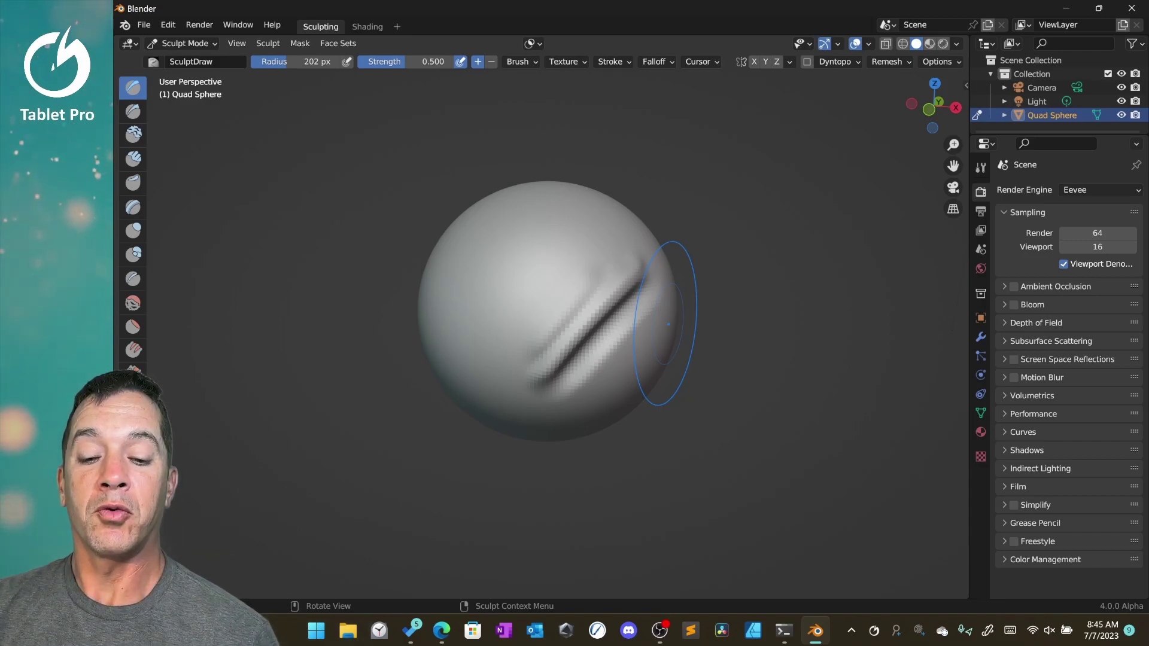
pyautogui.rightClick(625, 323)
pyautogui.click(625, 325)
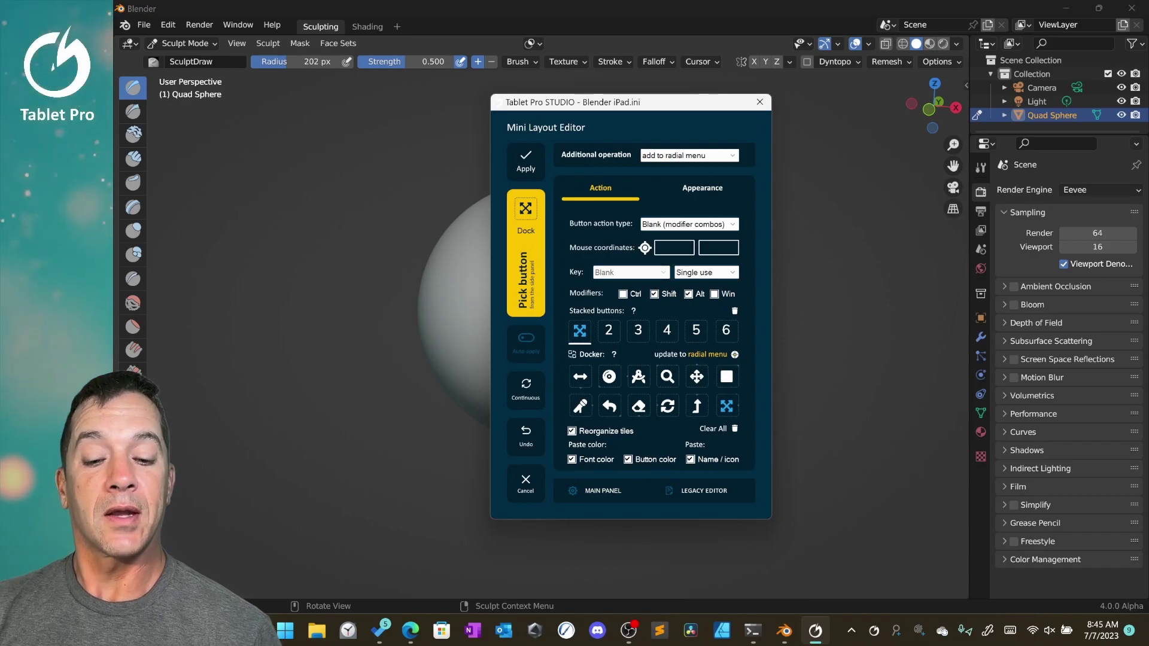
pyautogui.click(580, 377)
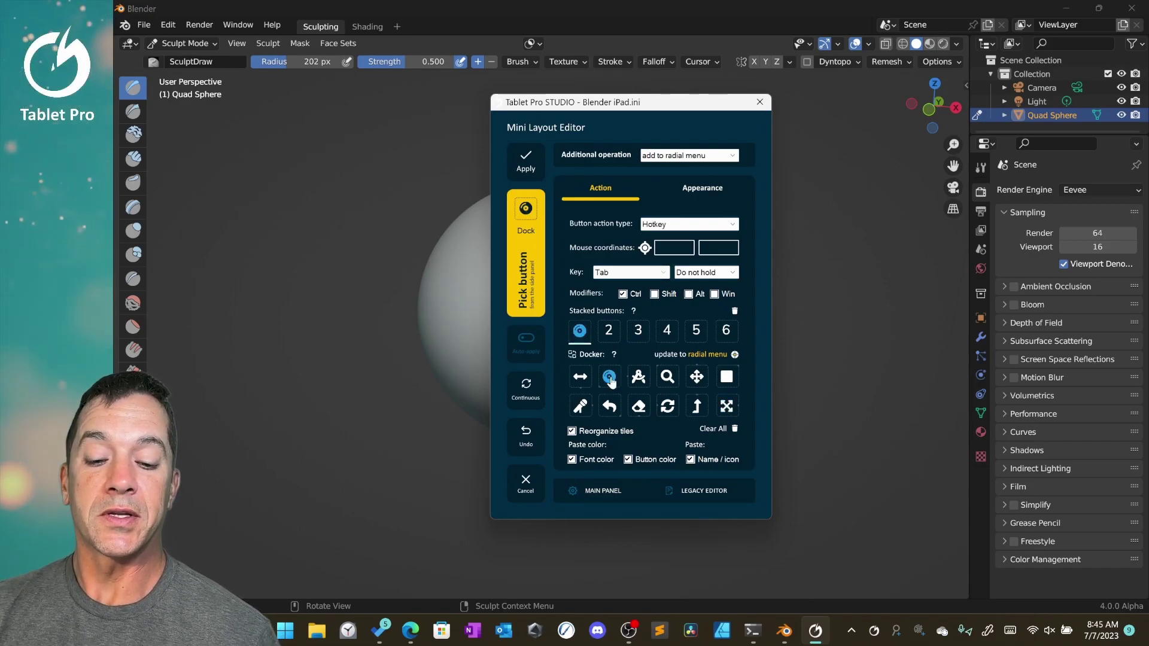
pyautogui.click(638, 377)
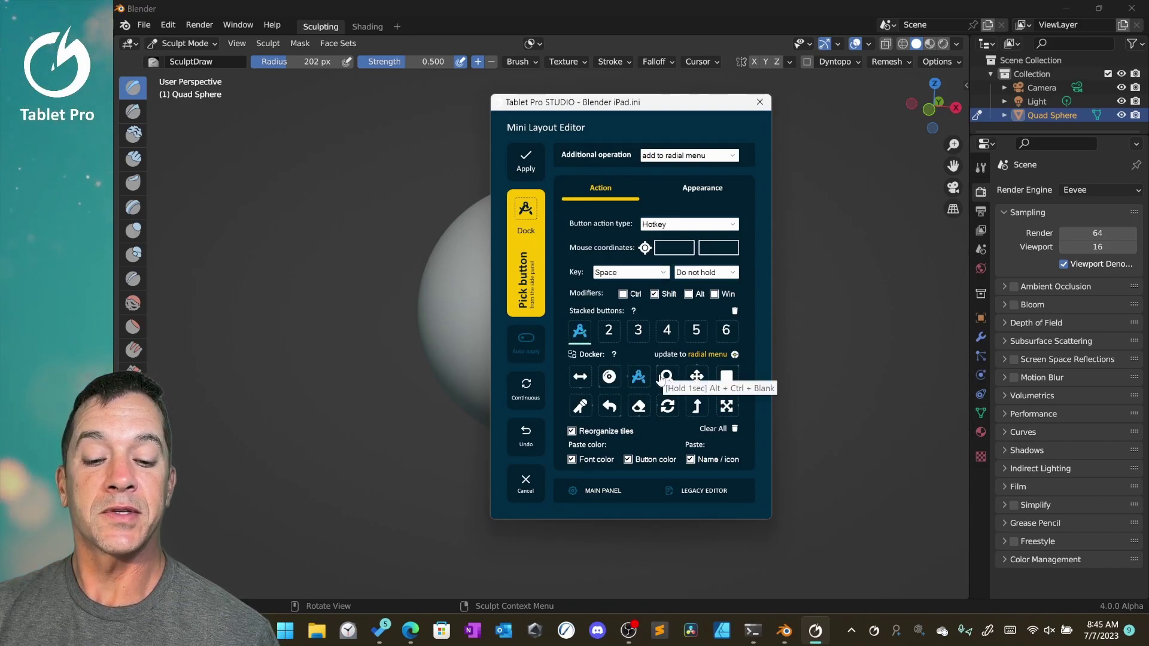
pyautogui.click(668, 377)
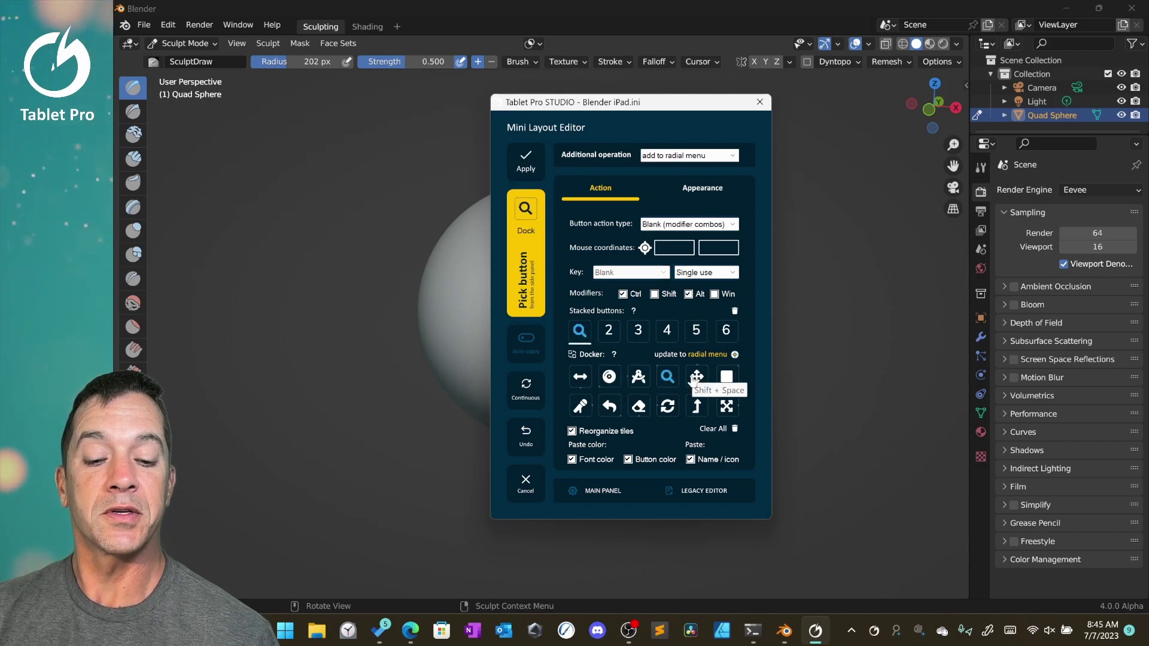
pyautogui.click(727, 378)
pyautogui.click(726, 406)
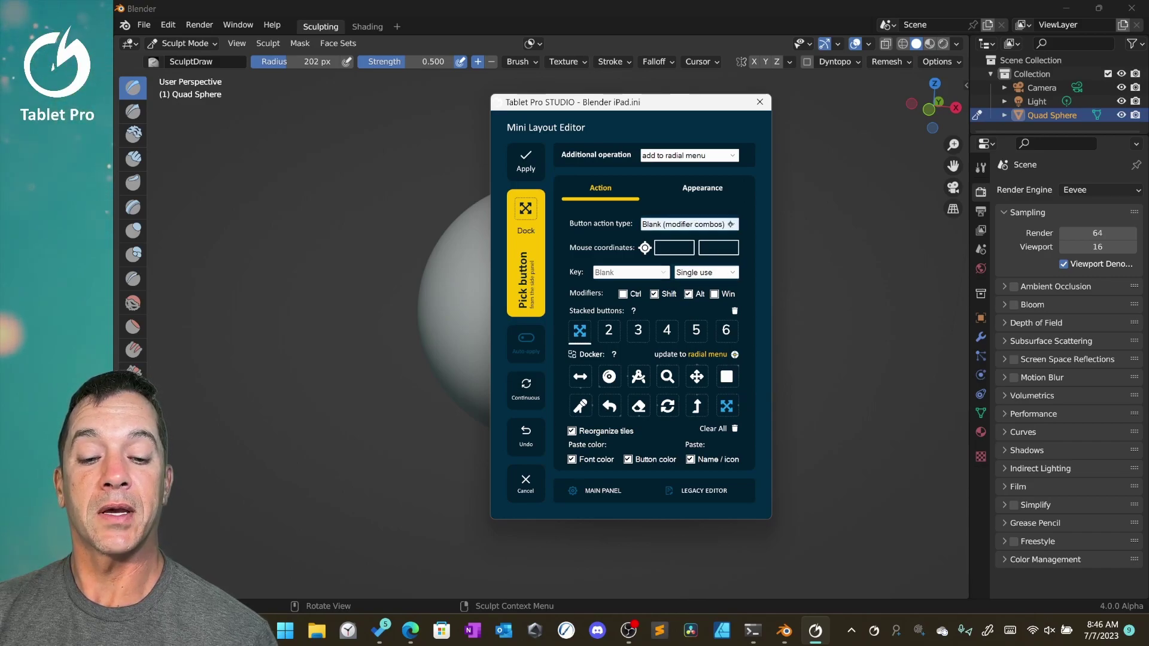
pyautogui.click(725, 383)
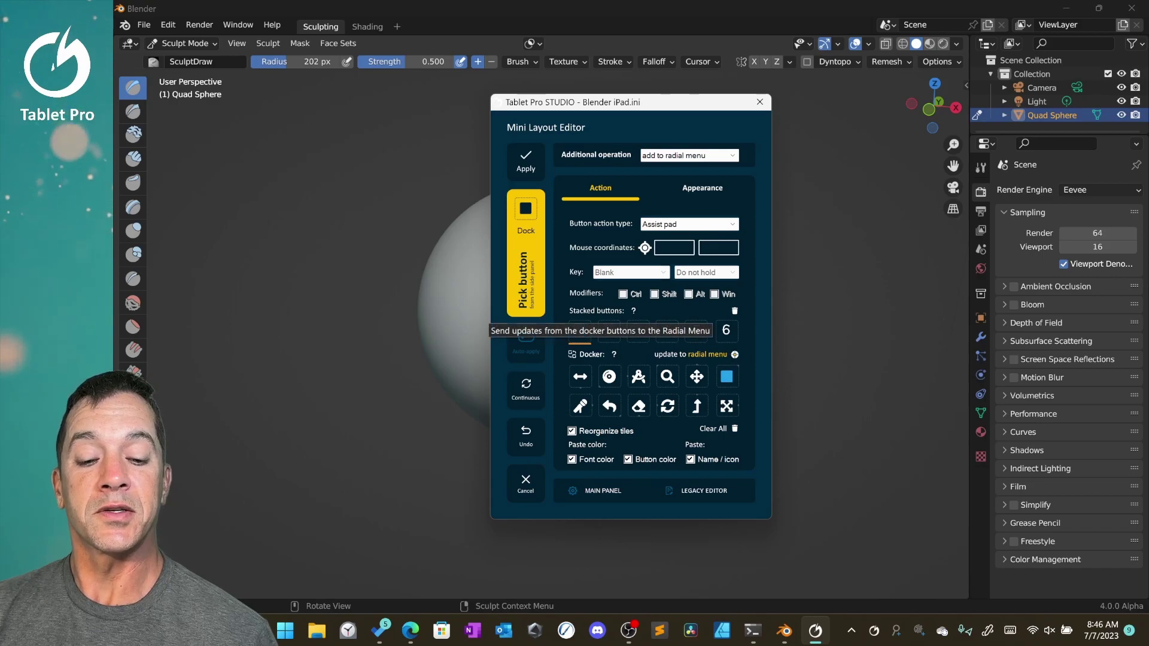
# Examine the undo tile's key and hold-mode options in the Mini Layout Editor and close the editor.
pyautogui.click(634, 405)
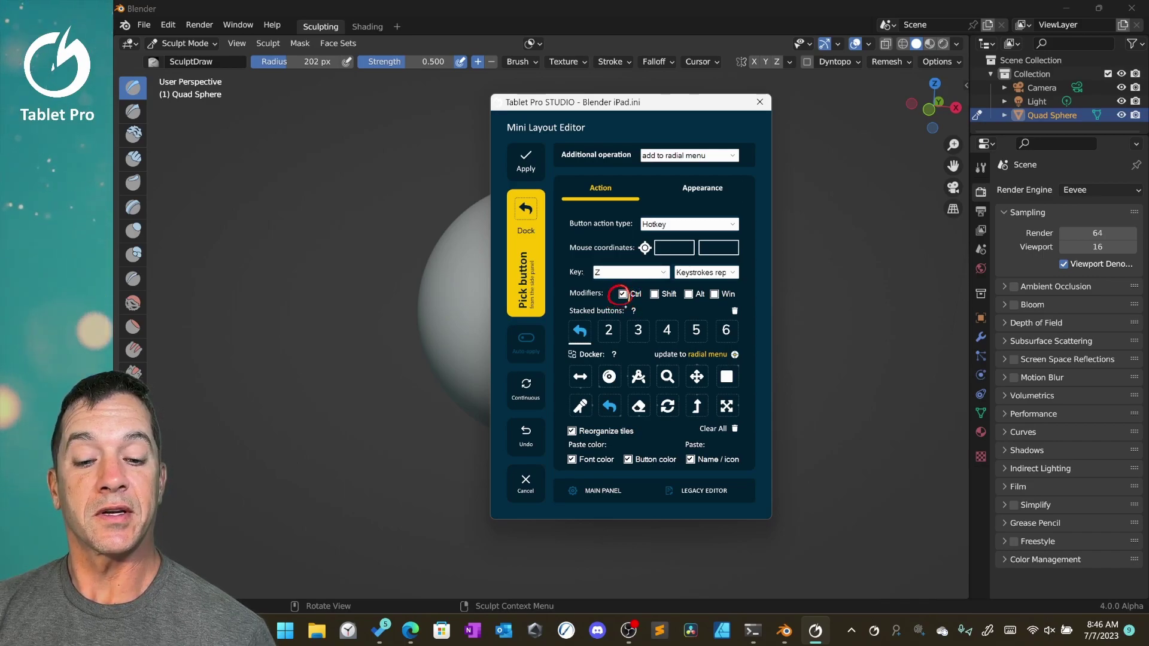
pyautogui.click(663, 272)
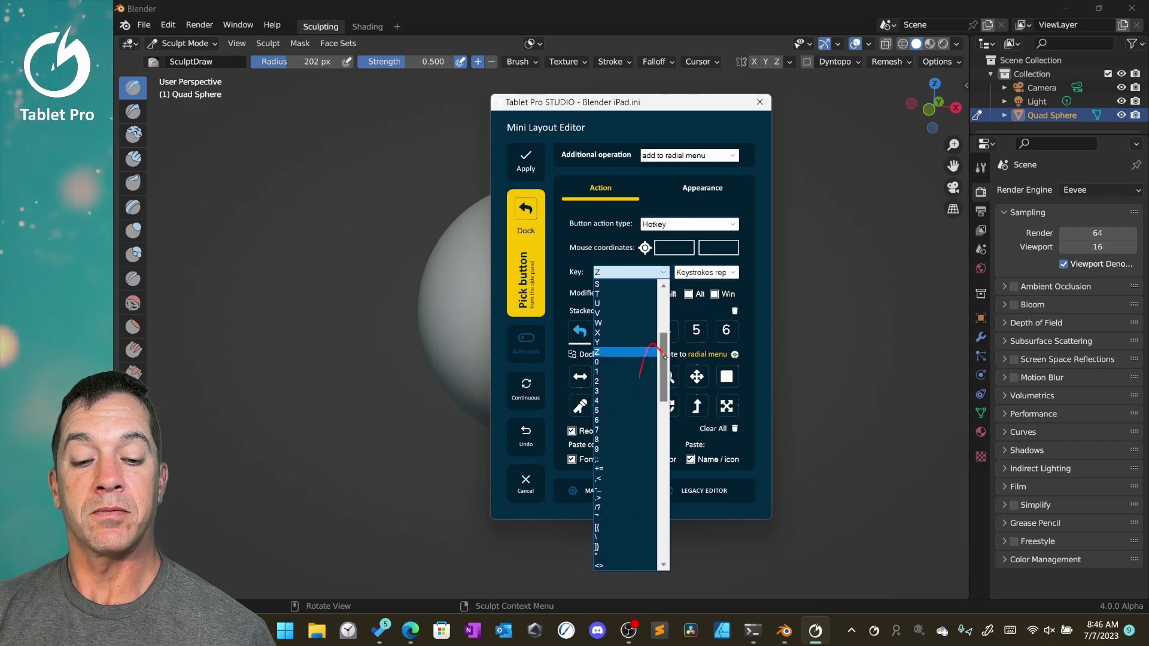
pyautogui.moveTo(664, 354)
pyautogui.mouseDown()
pyautogui.moveTo(667, 287)
pyautogui.moveTo(738, 272)
pyautogui.mouseUp()
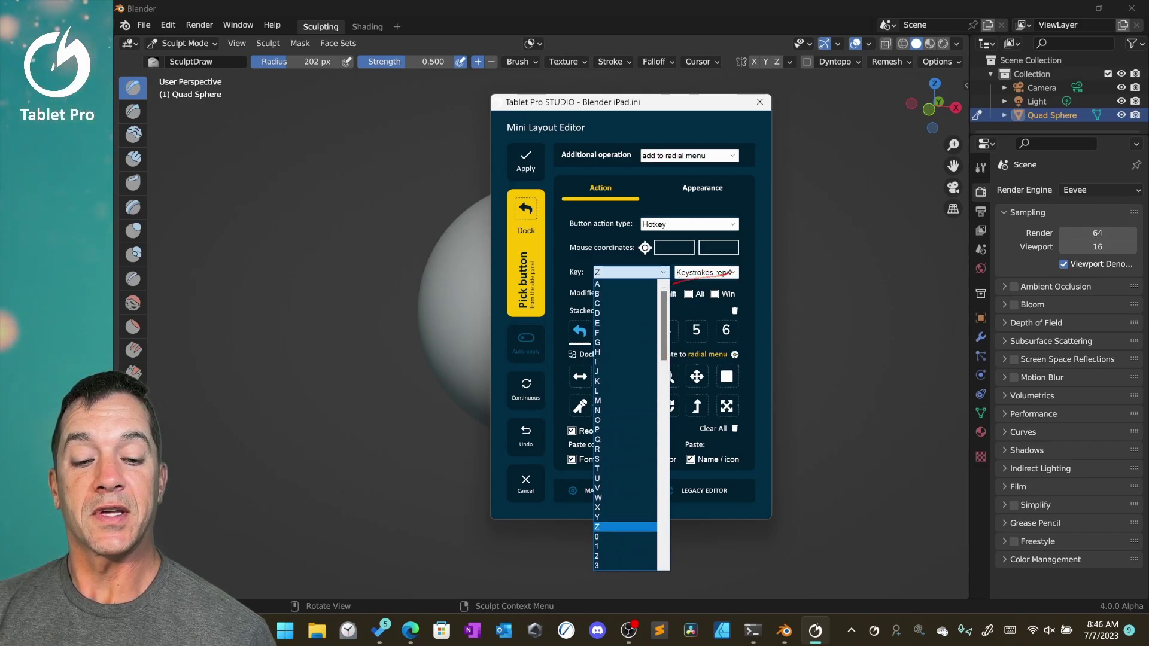
pyautogui.click(731, 273)
pyautogui.click(735, 272)
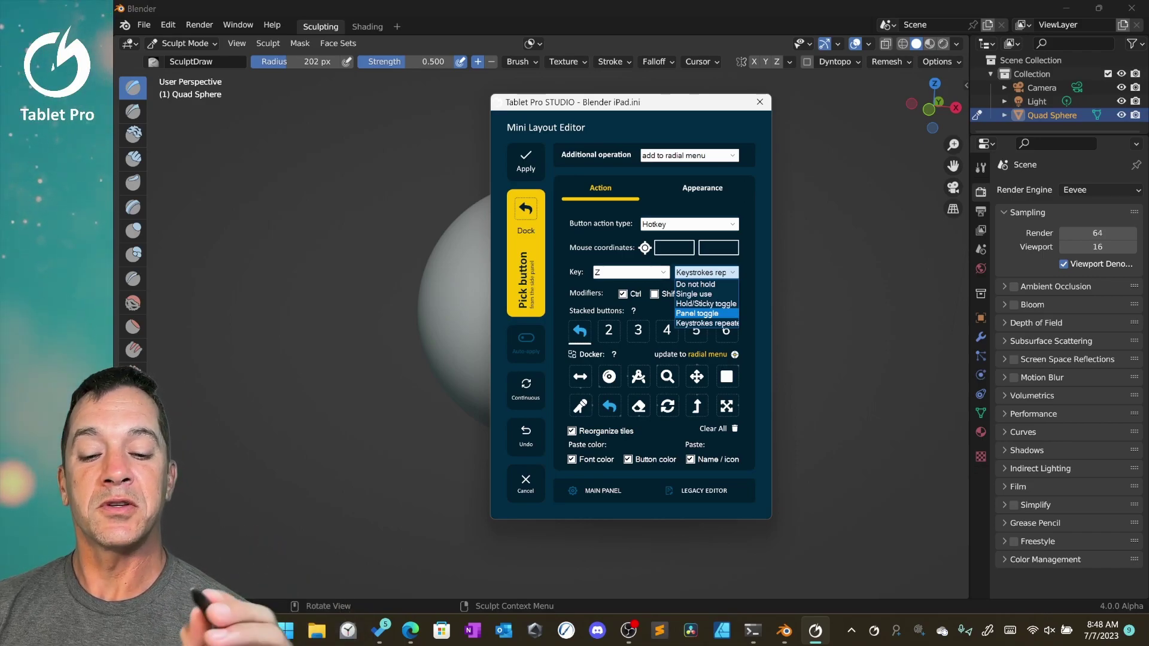
pyautogui.click(759, 103)
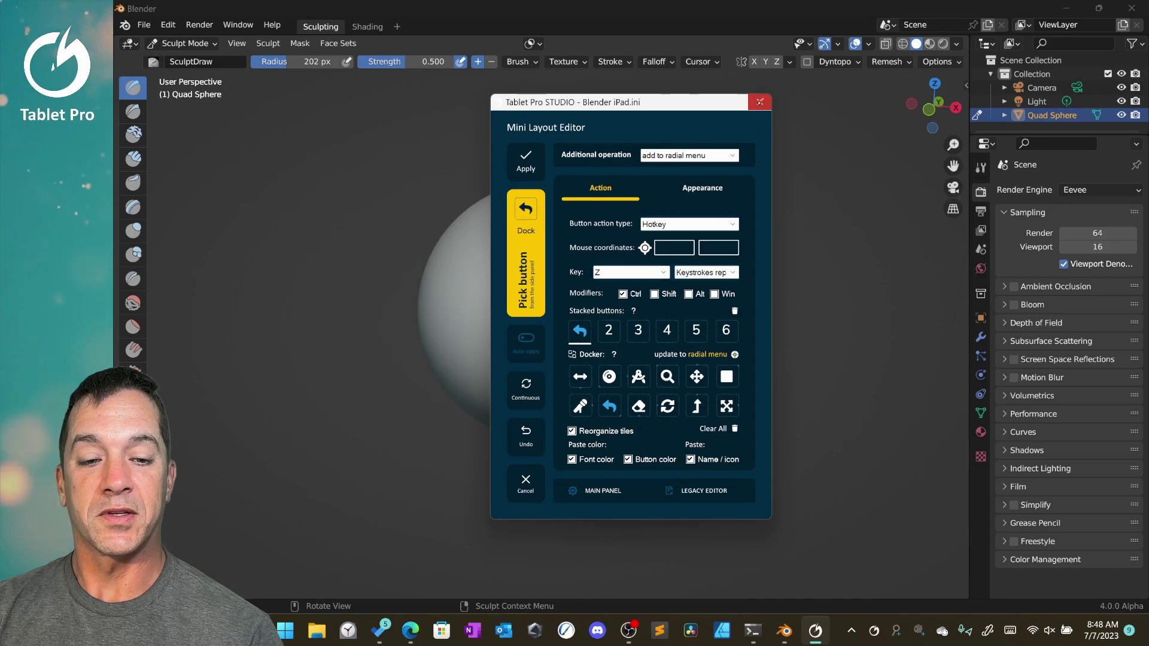
pyautogui.click(759, 102)
# Resize the SculptDraw brush with the radial menu's size control to a radius of 229 px and reduce it to 54 px.
pyautogui.rightClick(575, 303)
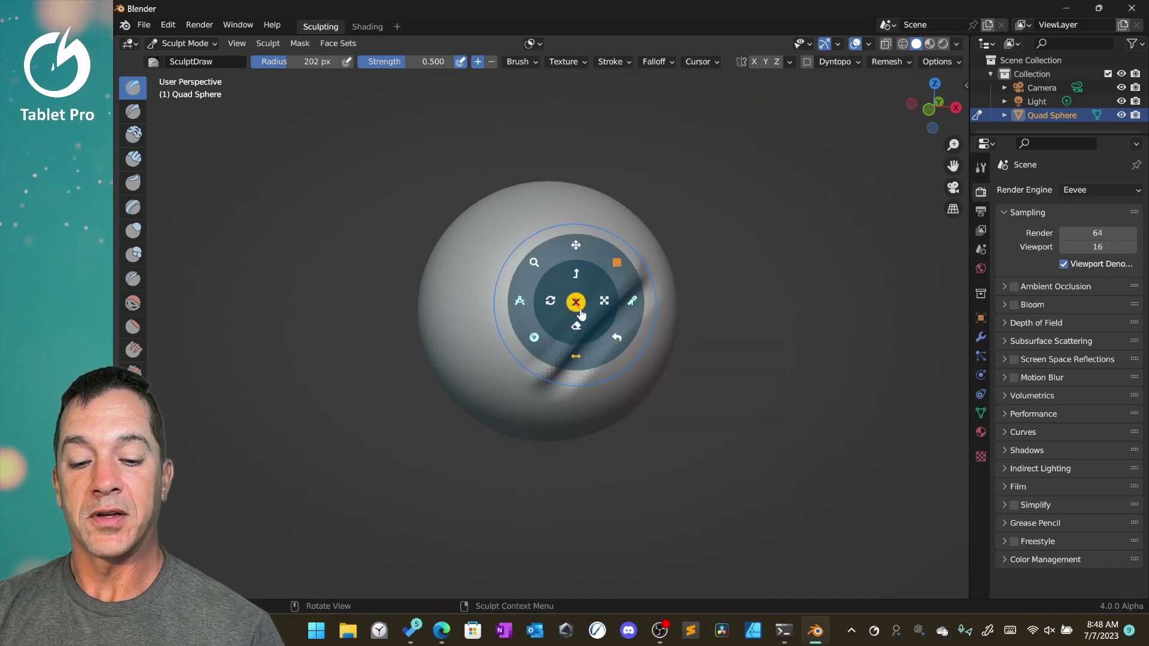
pyautogui.moveTo(578, 355); pyautogui.dragTo(590, 340)
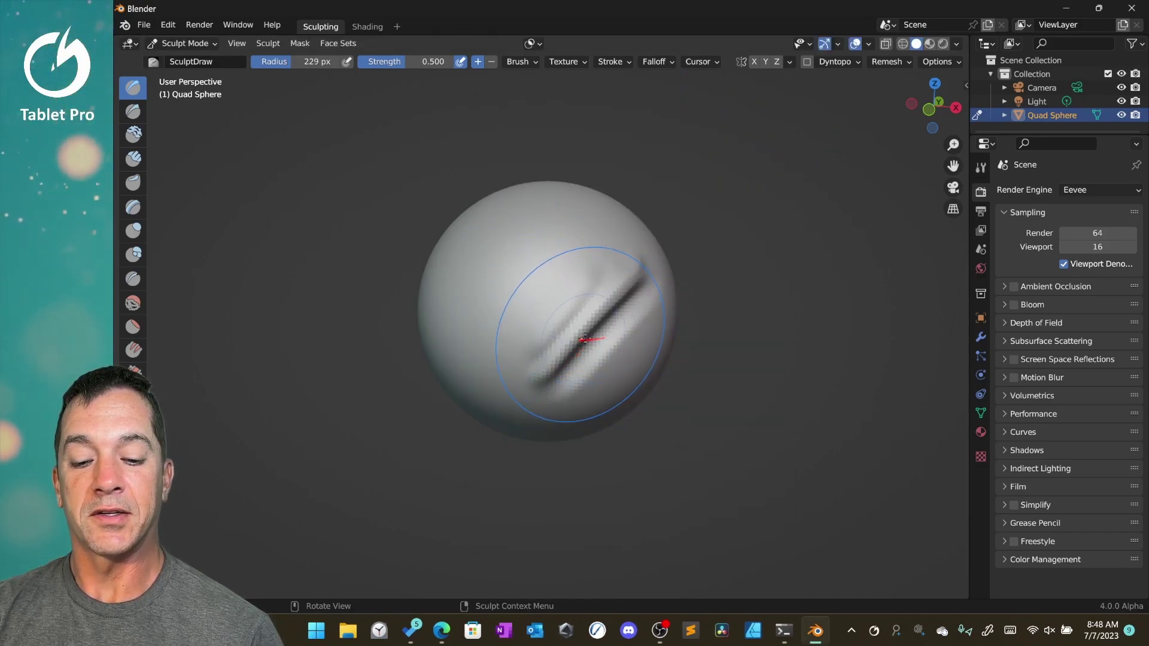
pyautogui.rightClick(588, 342)
pyautogui.click(587, 394)
pyautogui.moveTo(587, 392); pyautogui.dragTo(508, 378)
# Sculpt five short test strokes around the diagonal ridge on the sphere with the SculptDraw brush.
pyautogui.moveTo(469, 259); pyautogui.dragTo(482, 313)
pyautogui.moveTo(509, 253); pyautogui.dragTo(528, 288)
pyautogui.moveTo(549, 245); pyautogui.dragTo(560, 272)
pyautogui.moveTo(589, 234)
pyautogui.mouseDown()
pyautogui.moveTo(618, 241)
pyautogui.moveTo(639, 283)
pyautogui.mouseUp()
pyautogui.moveTo(656, 334)
pyautogui.mouseDown()
pyautogui.moveTo(638, 366)
pyautogui.moveTo(601, 392)
pyautogui.mouseUp()
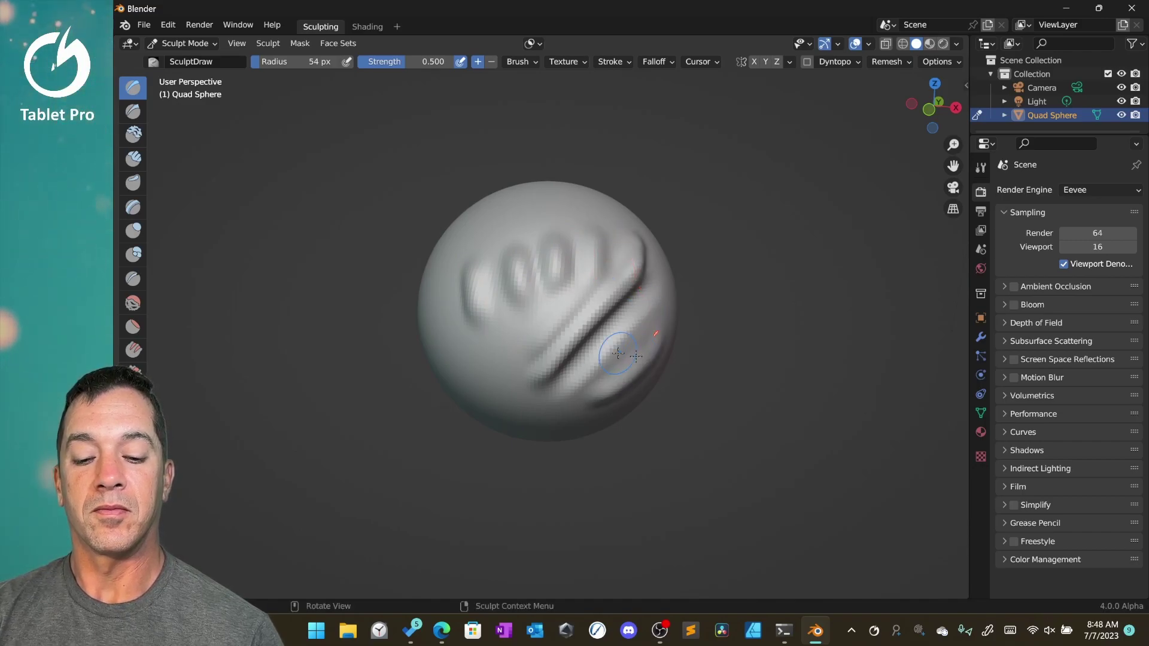
# Undo the five test strokes and the groove carved along the diagonal ridge with the radial menu's repeating undo.
pyautogui.rightClick(612, 329)
pyautogui.click(653, 368)
pyautogui.hotkey('ctrl', 'z')
pyautogui.hotkey('ctrl', 'z')
pyautogui.hotkey('ctrl', 'z')
pyautogui.hotkey('ctrl', 'z')
pyautogui.hotkey('ctrl', 'z')
pyautogui.hotkey('ctrl', 'z')
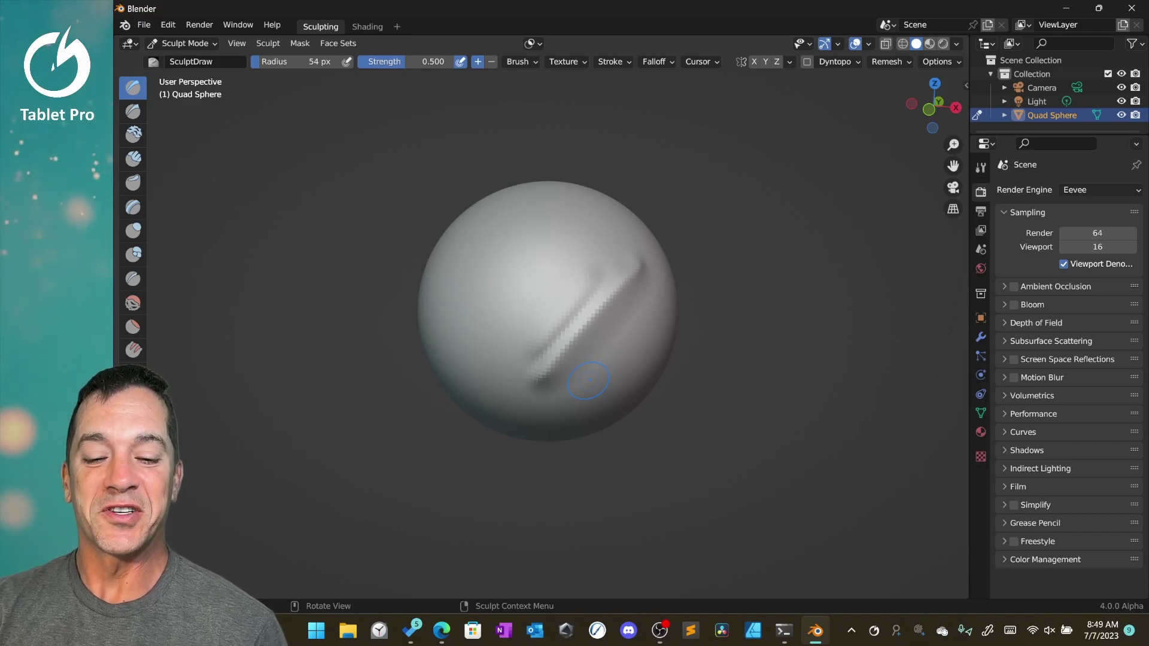
# Reopen the Mini Layout Editor and examine the hotkey and hold settings of the size, disc and magnifier tiles.
pyautogui.rightClick(631, 306)
pyautogui.click(632, 308)
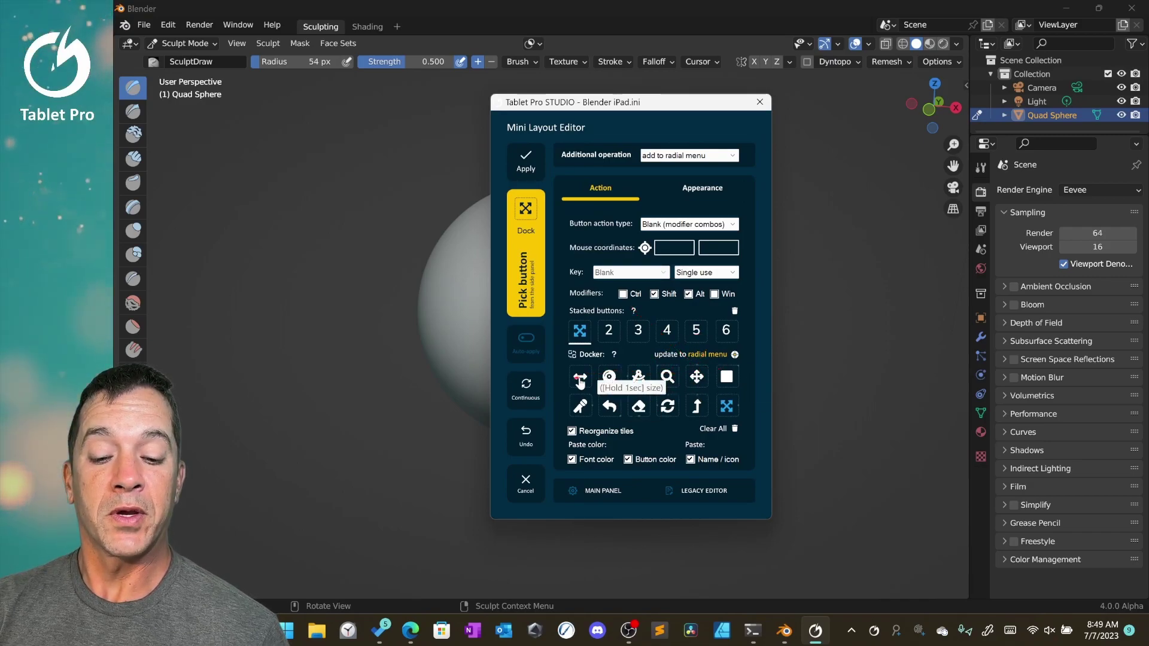
pyautogui.click(580, 381)
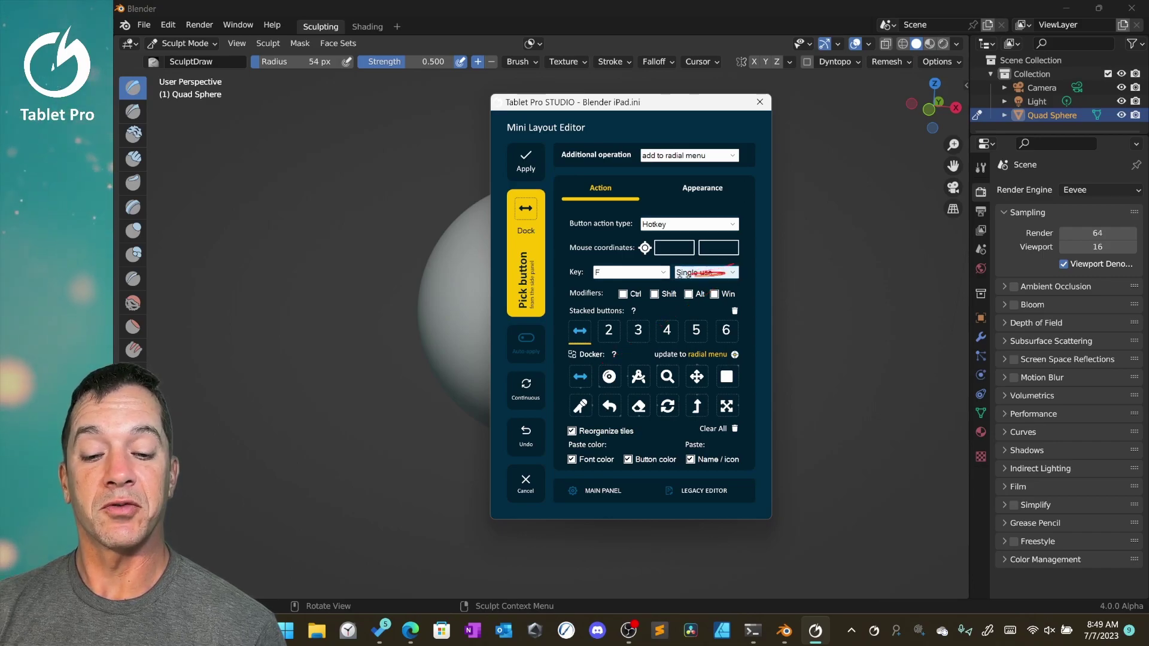
pyautogui.click(610, 377)
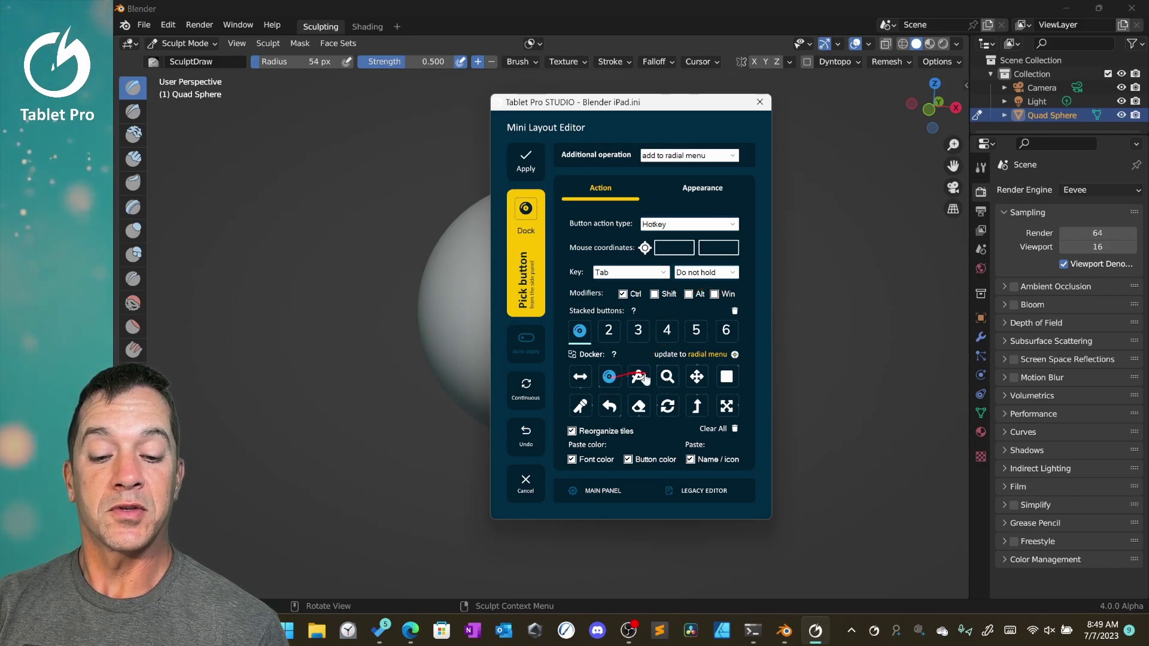
pyautogui.click(667, 377)
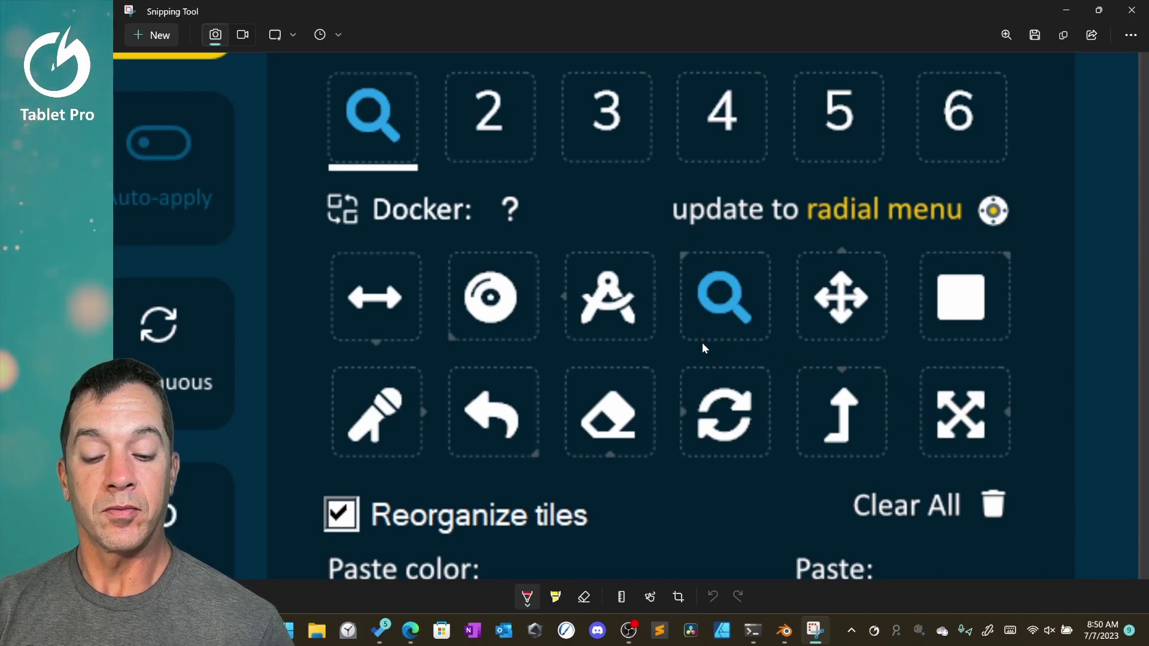
# Compare the docker tiles in the enlarged snip with the open radial menu and close the Snipping Tool.
pyautogui.rightClick(676, 369)
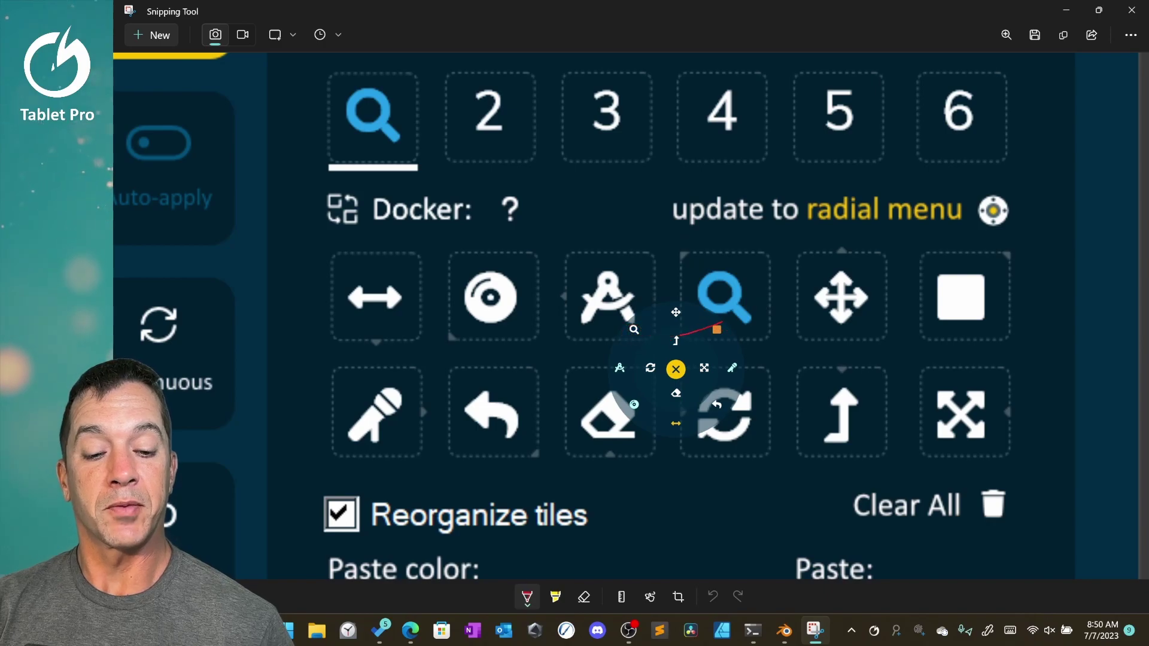
pyautogui.click(676, 369)
pyautogui.click(1131, 10)
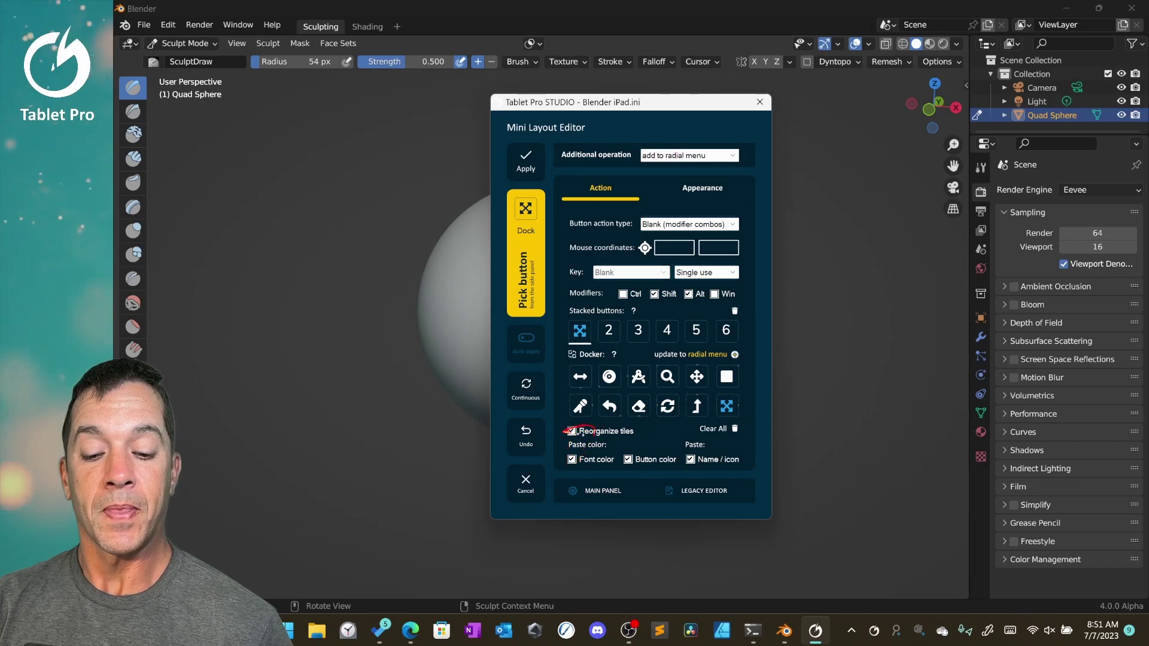
# Swap the Shift arrow tile with the magnifier tile in the docker and send the update to the radial menu.
pyautogui.moveTo(702, 414); pyautogui.dragTo(725, 406)
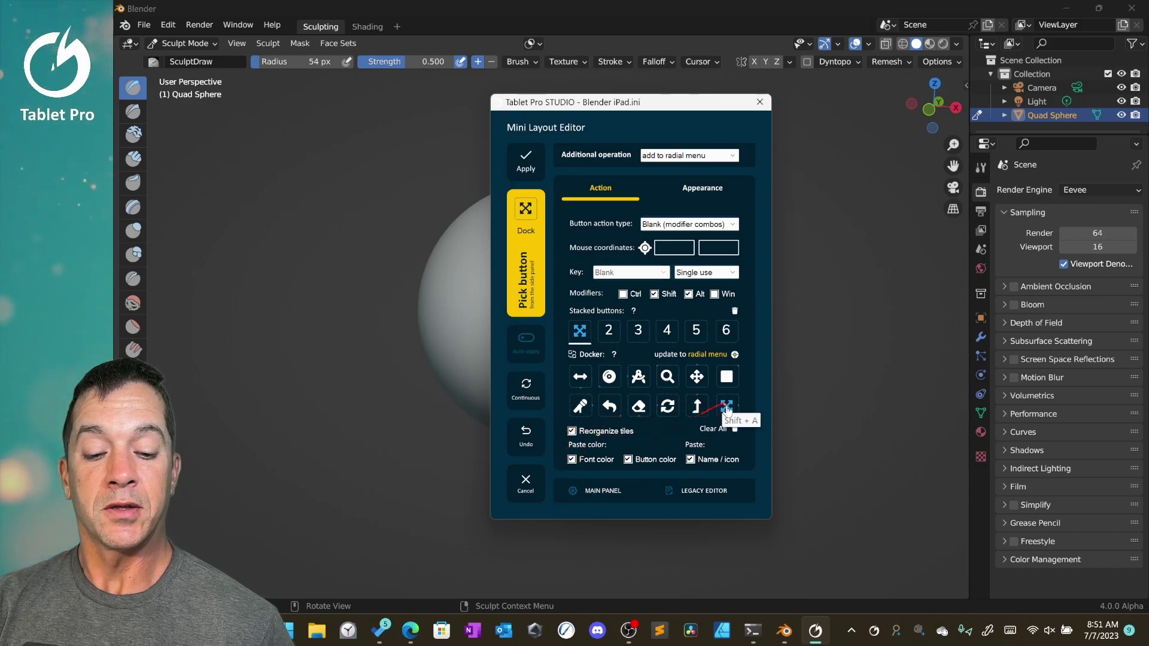
pyautogui.click(697, 408)
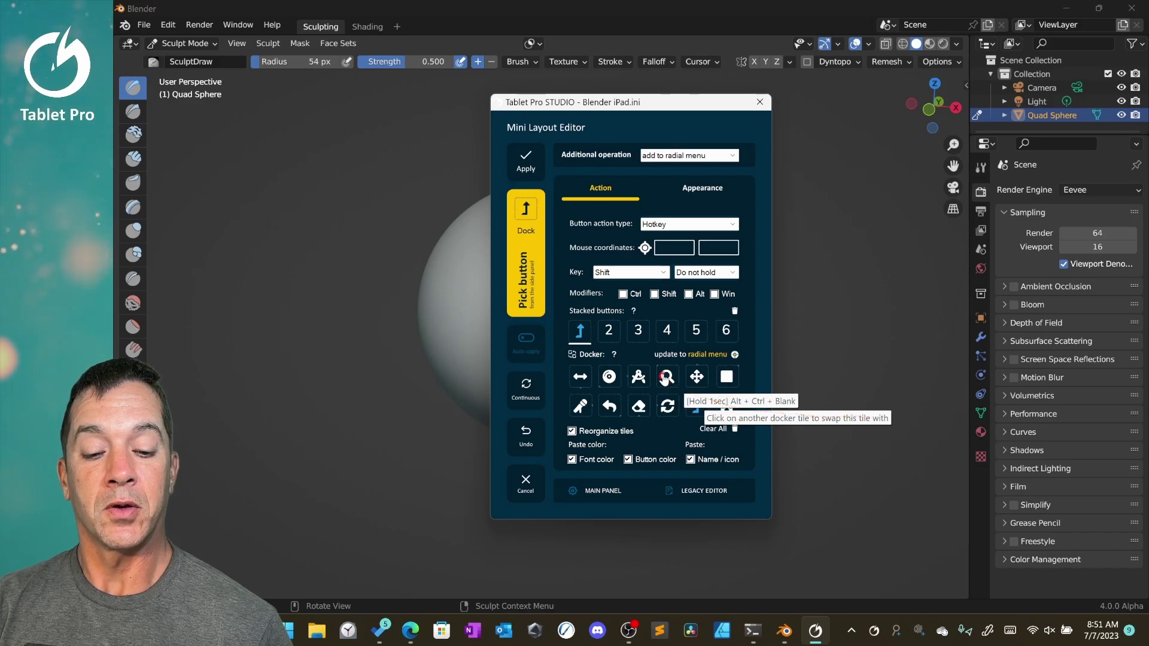
pyautogui.click(668, 377)
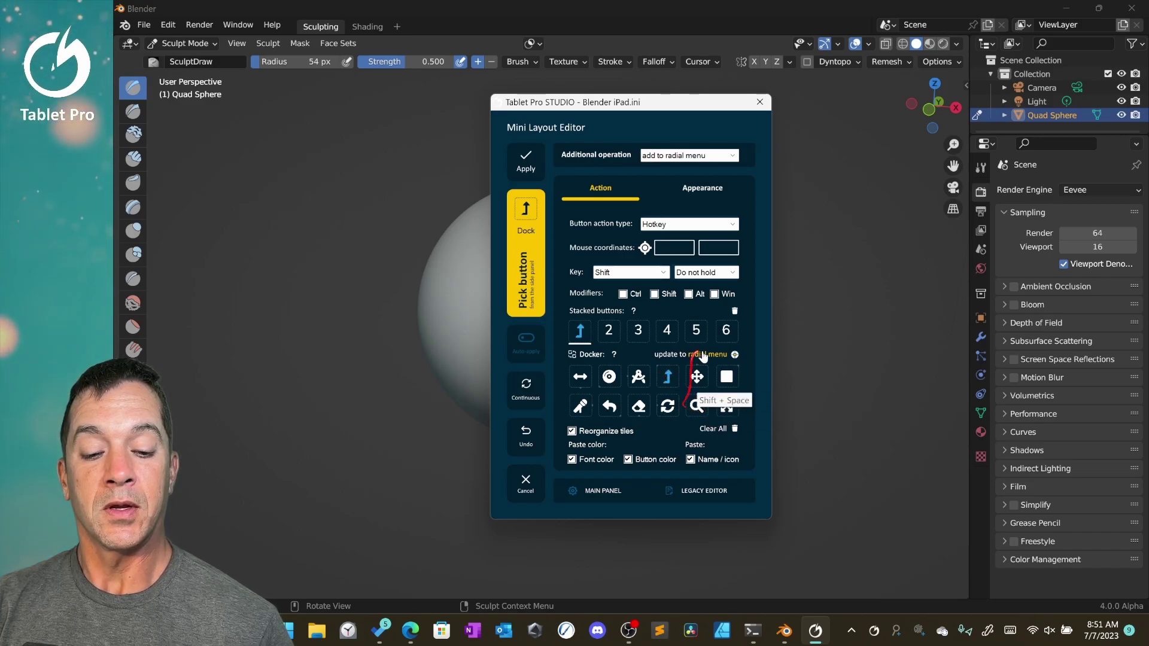
pyautogui.click(735, 356)
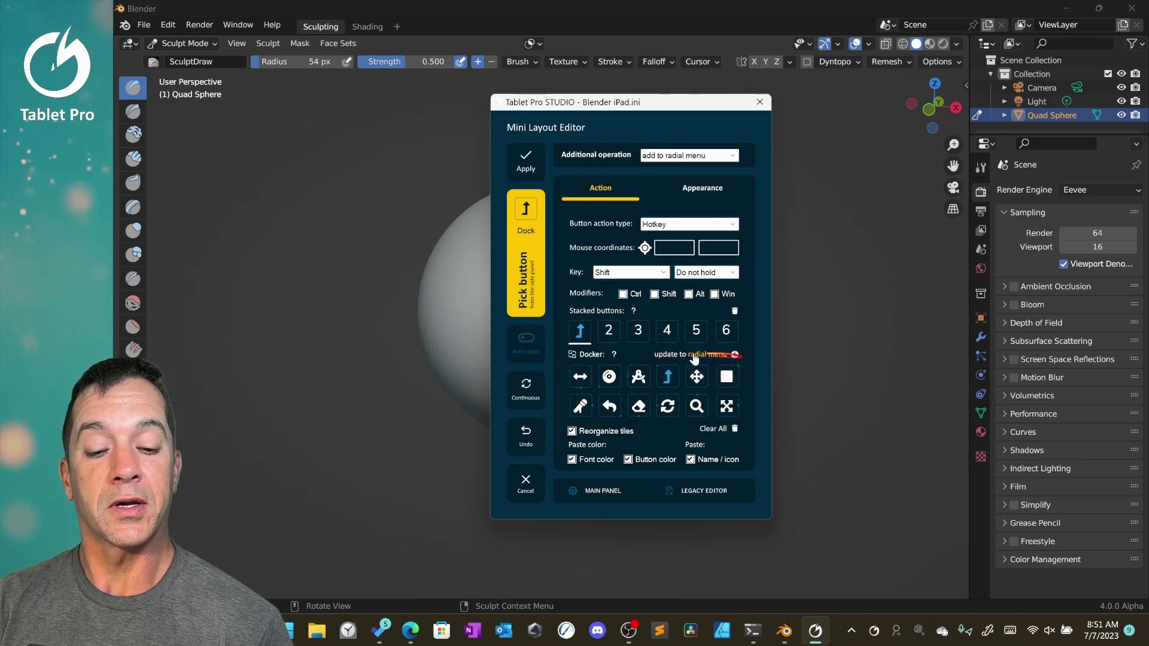
# Close the Mini Layout Editor and zoom in on the sphere with the radial menu's magnifier action.
pyautogui.click(760, 102)
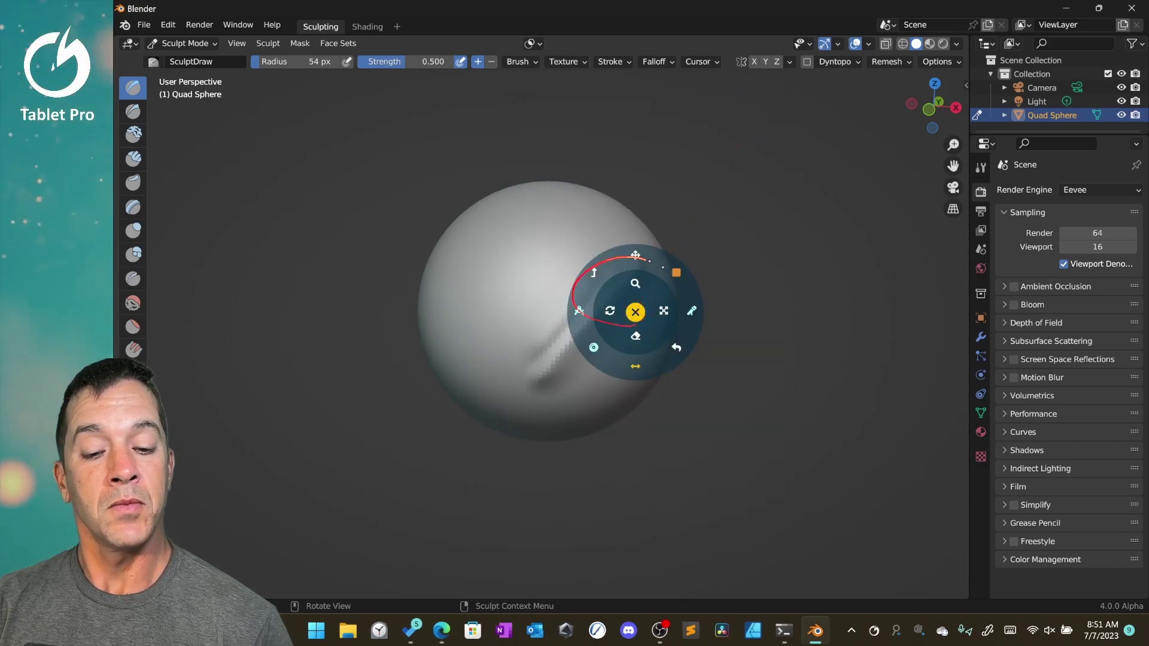
pyautogui.click(637, 292)
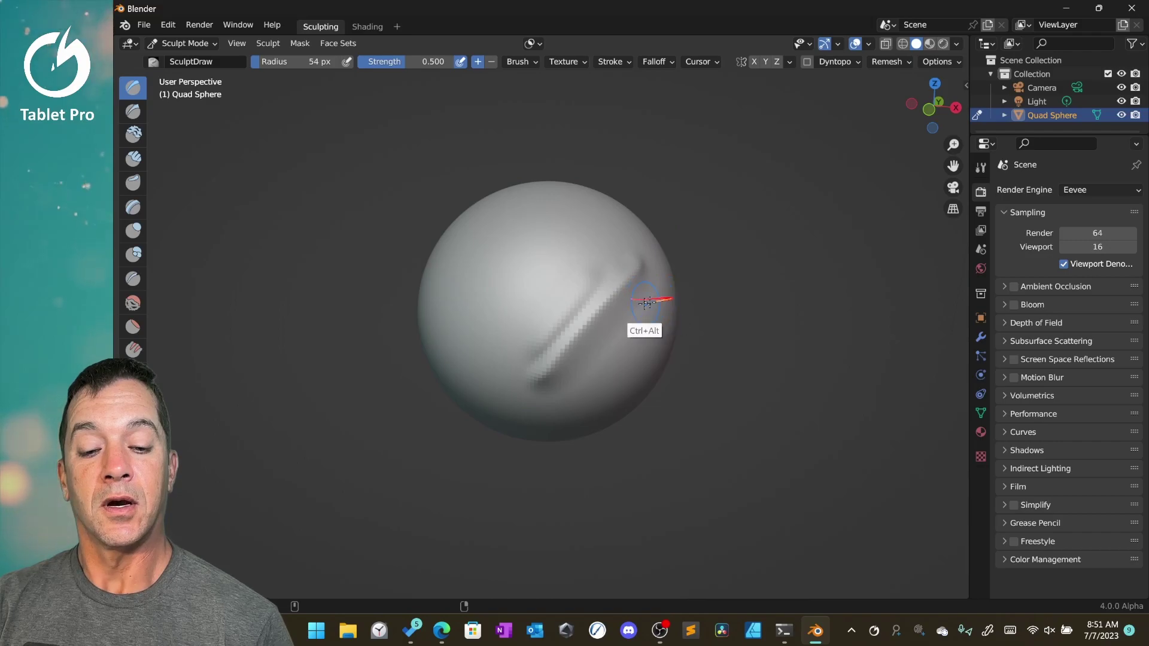
pyautogui.moveTo(693, 307)
pyautogui.mouseDown()
pyautogui.moveTo(714, 244)
pyautogui.moveTo(719, 284)
pyautogui.moveTo(714, 257)
pyautogui.mouseUp()
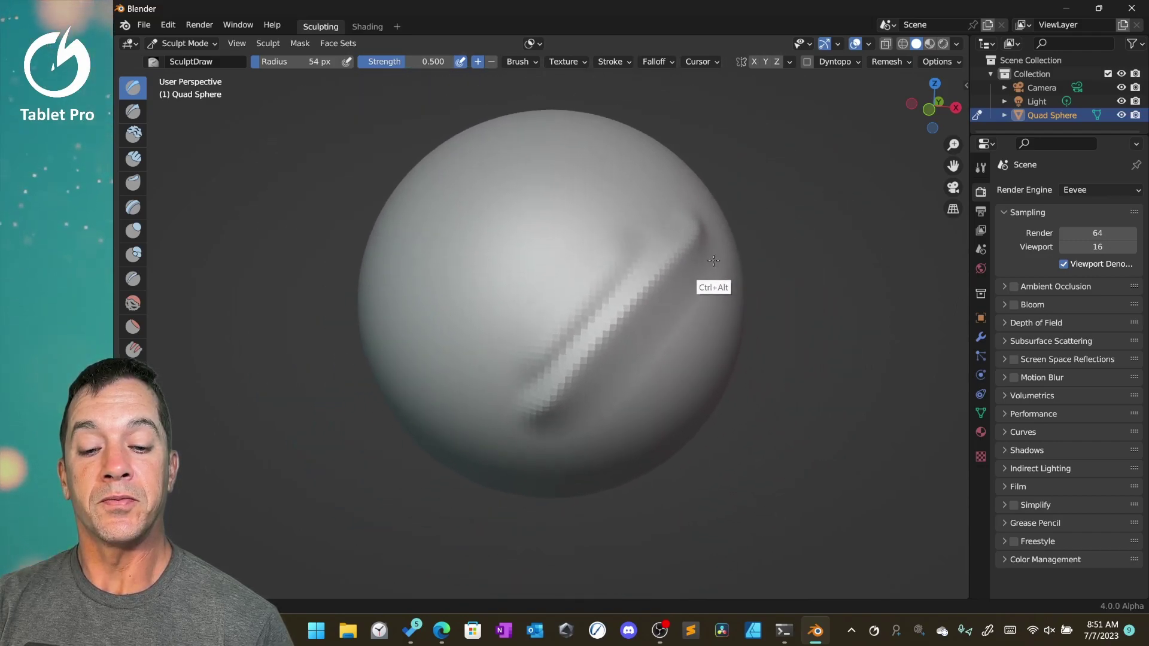
# Smooth the diagonal ridge on the sphere using the radial menu's held Shift action, and dismiss the menu.
pyautogui.rightClick(661, 322)
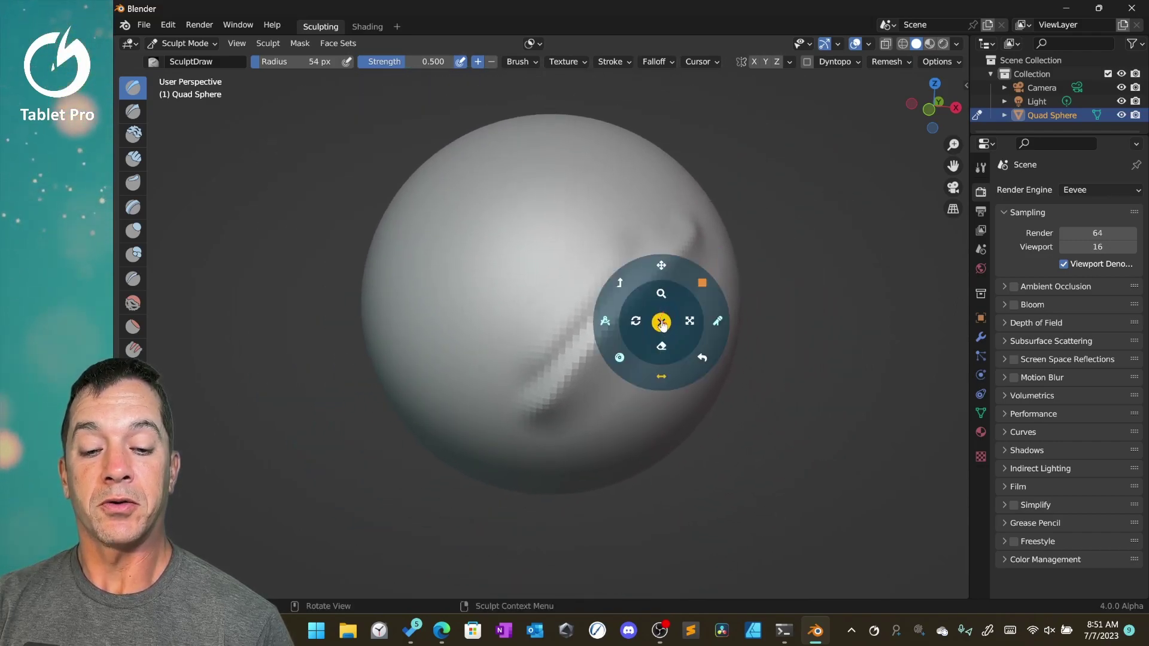
pyautogui.click(621, 289)
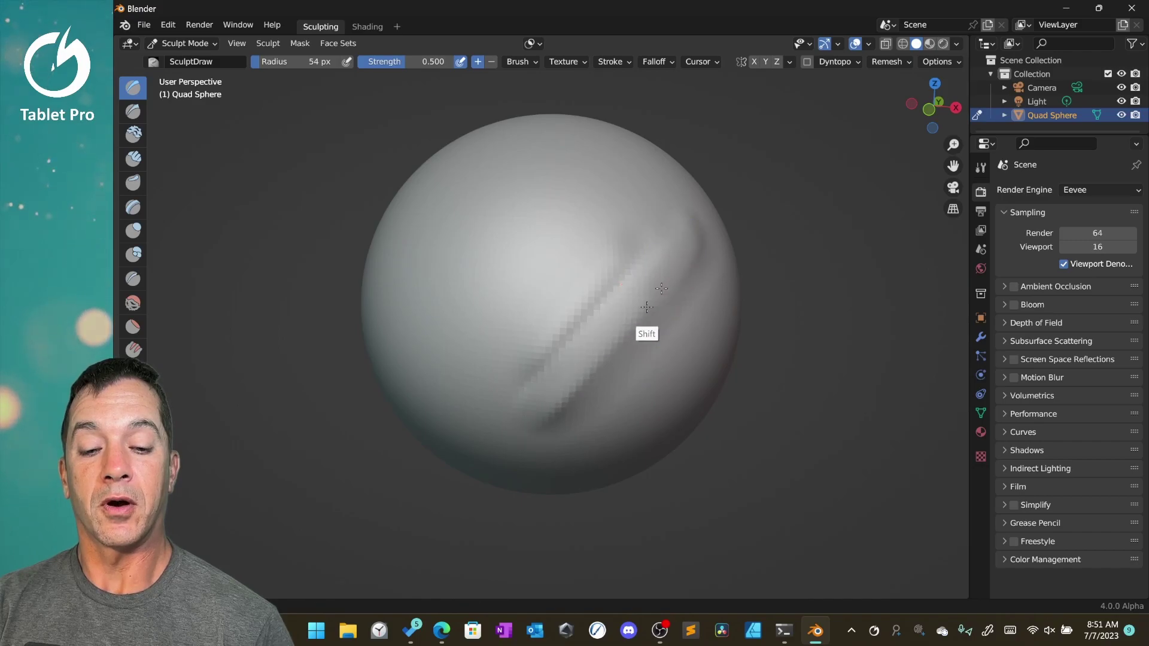
pyautogui.moveTo(647, 307)
pyautogui.mouseDown()
pyautogui.moveTo(700, 214)
pyautogui.moveTo(506, 394)
pyautogui.moveTo(682, 232)
pyautogui.moveTo(536, 411)
pyautogui.moveTo(573, 374)
pyautogui.moveTo(667, 323)
pyautogui.mouseUp()
pyautogui.click(667, 323)
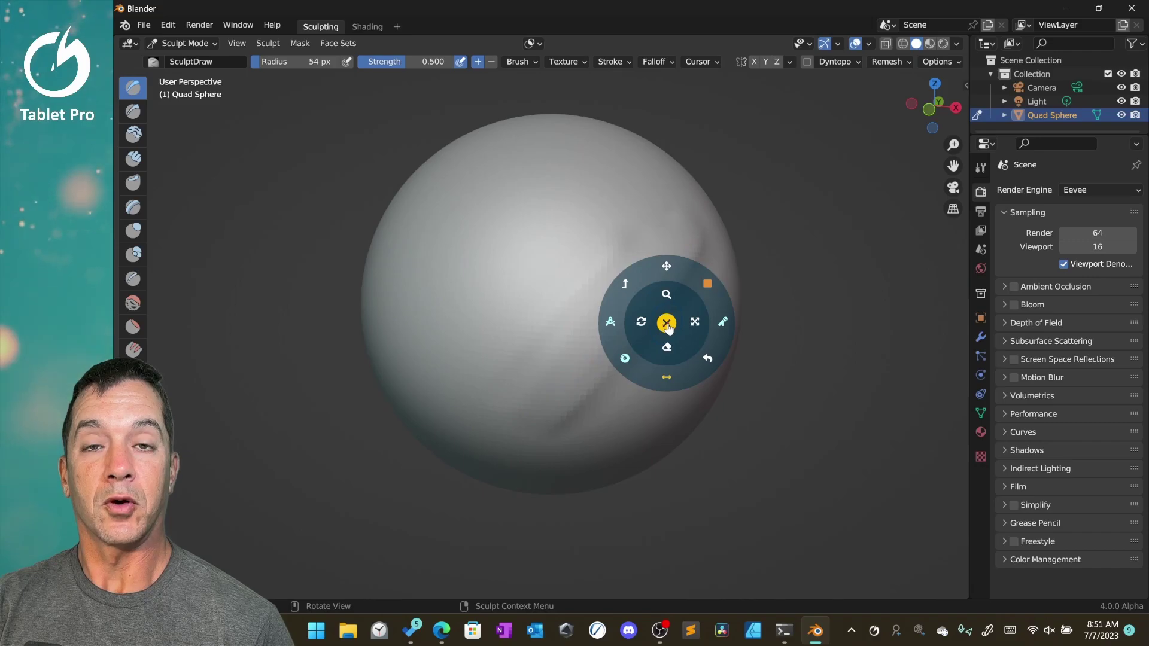
pyautogui.click(667, 323)
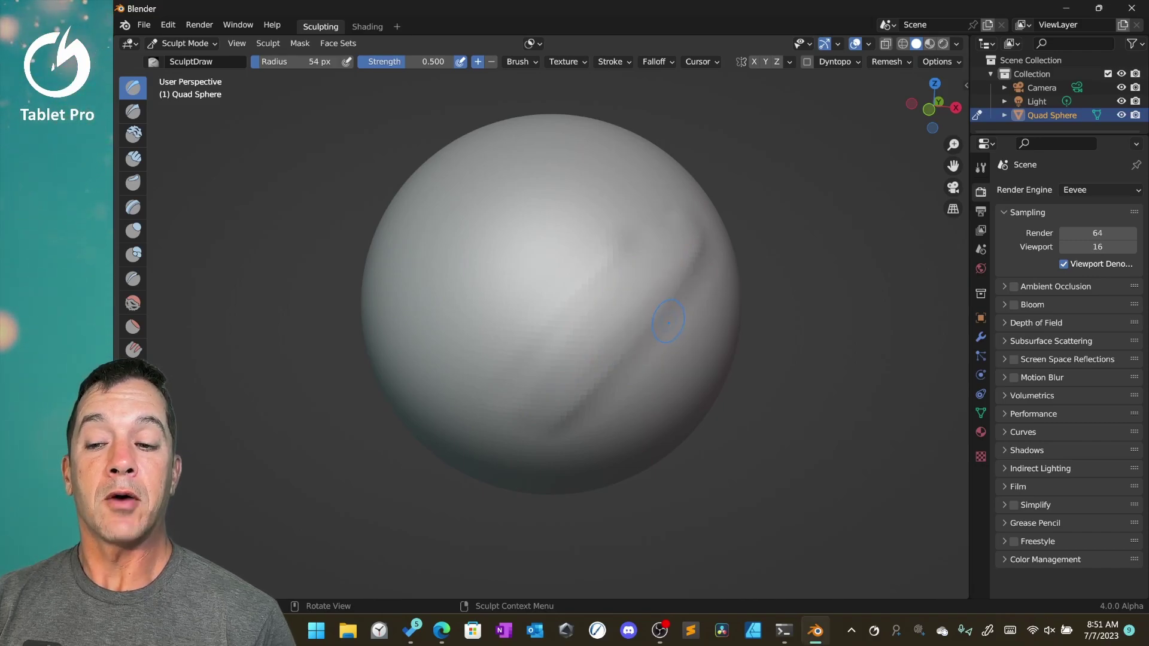
# Compare the sculpting radial menu with the second radial menu holding the T, S, R and axis buttons.
pyautogui.rightClick(634, 313)
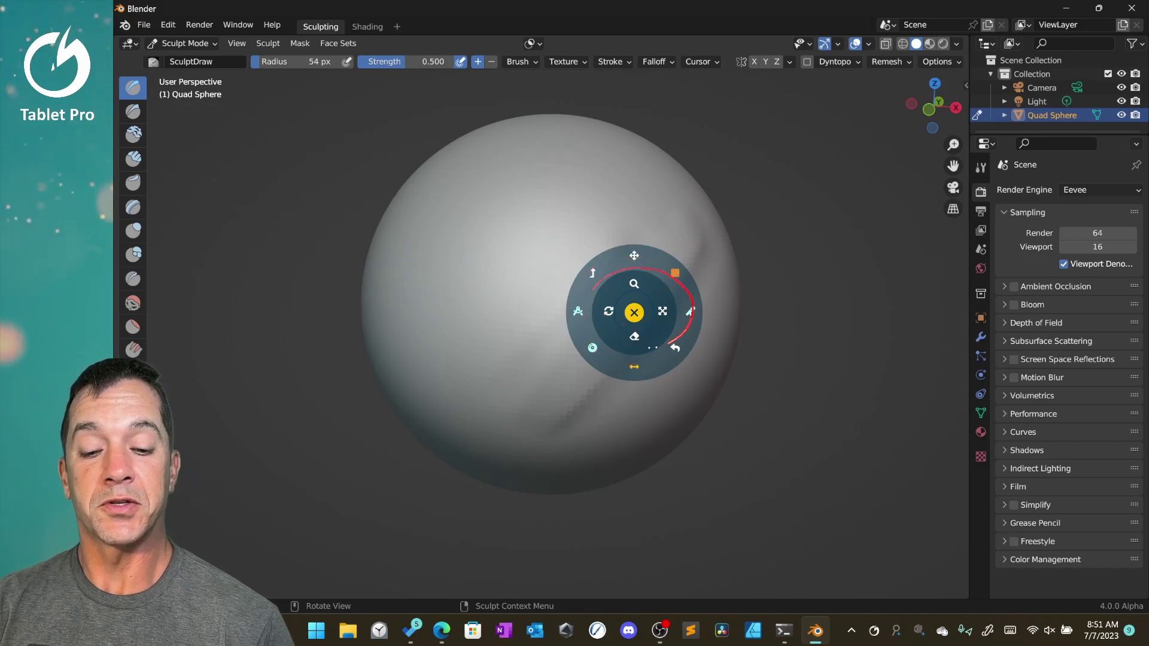
pyautogui.click(634, 311)
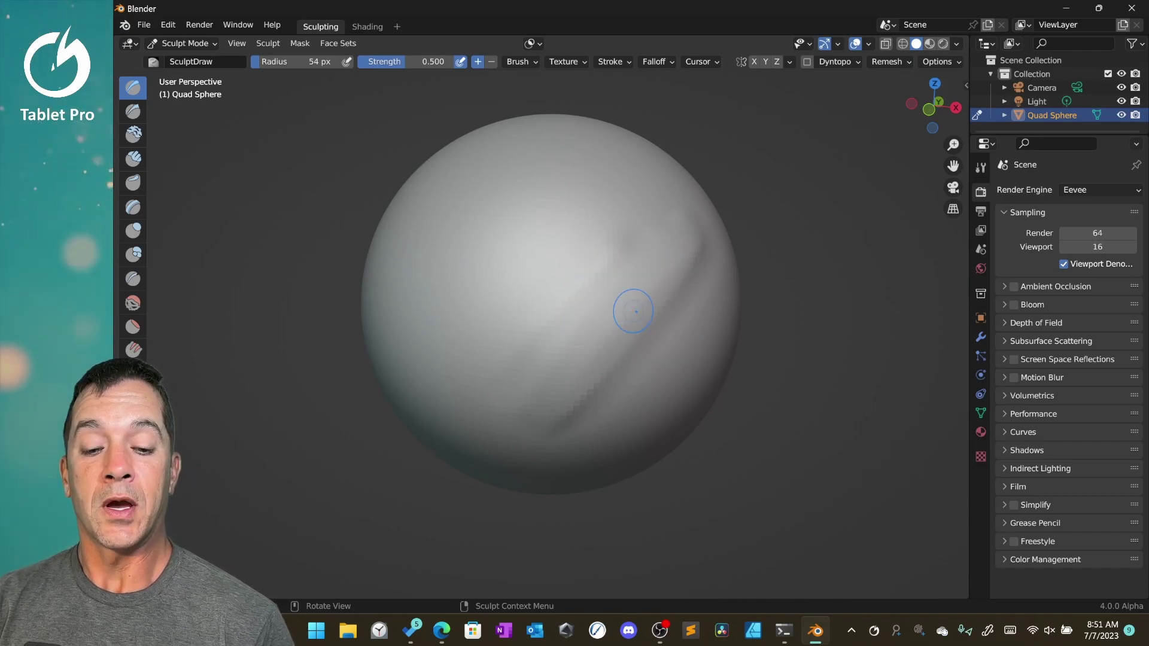
pyautogui.rightClick(635, 312)
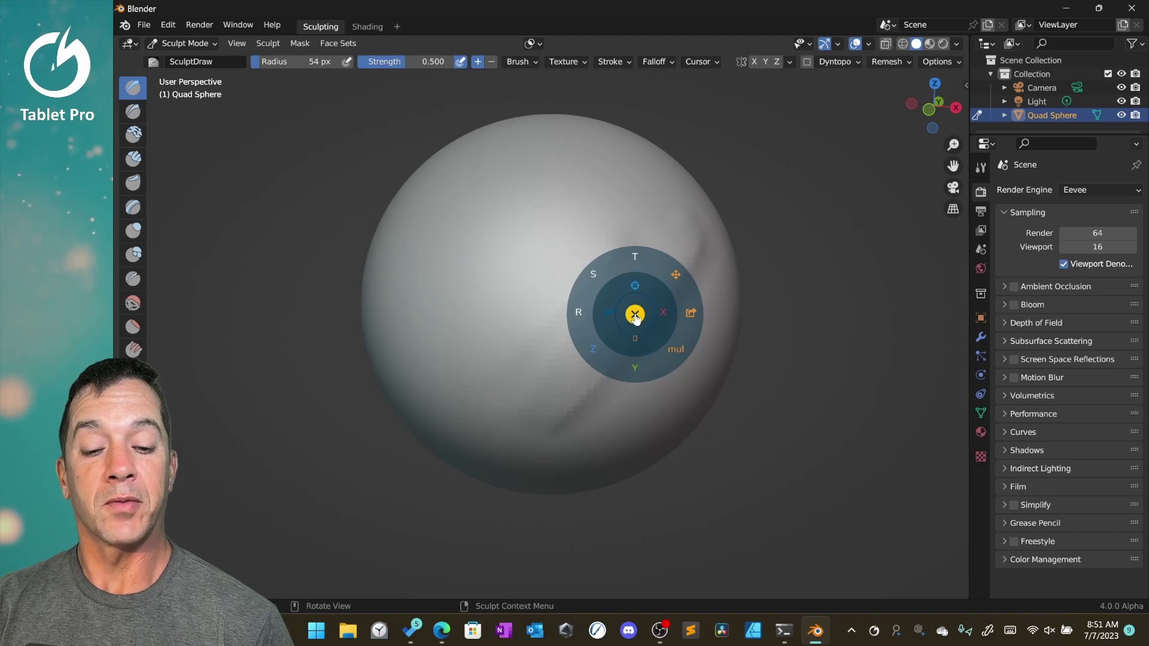
pyautogui.click(635, 314)
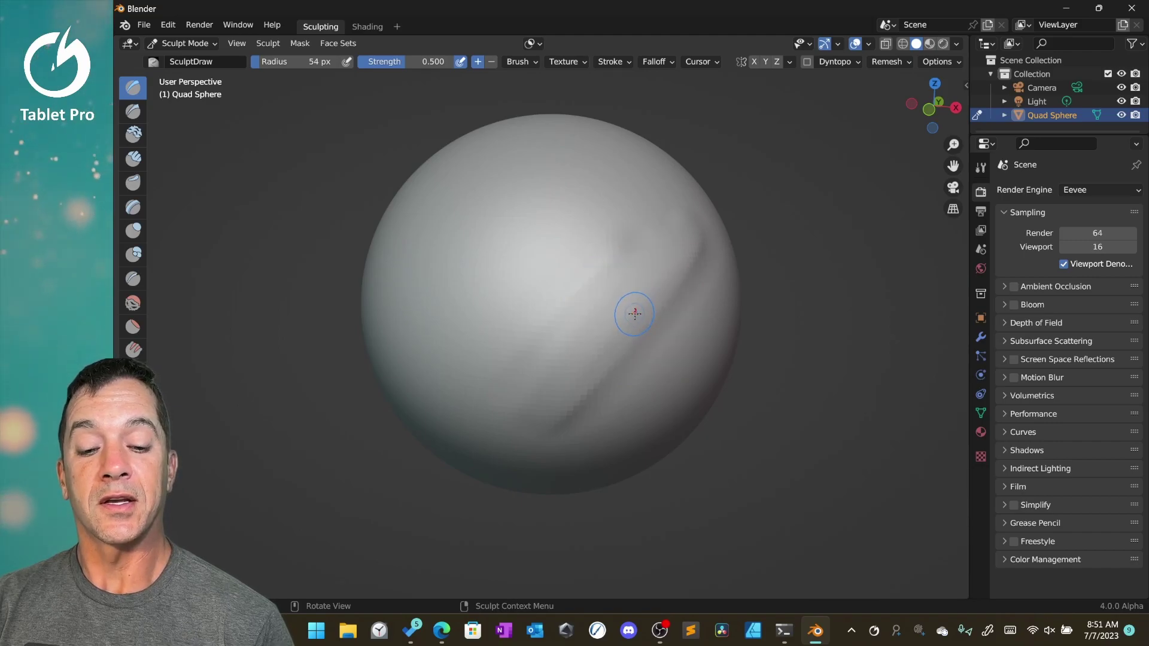
pyautogui.rightClick(640, 311)
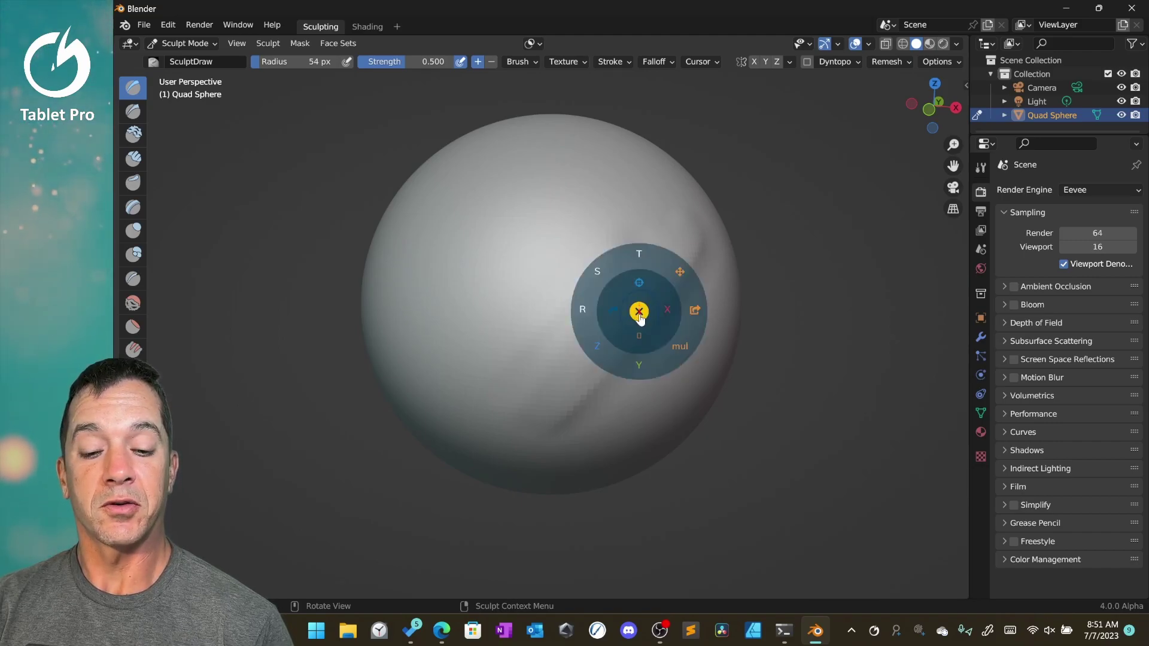
# Open the Mini Layout Editor for the second radial menu and examine the Y tile's hotkey and appearance settings.
pyautogui.rightClick(640, 312)
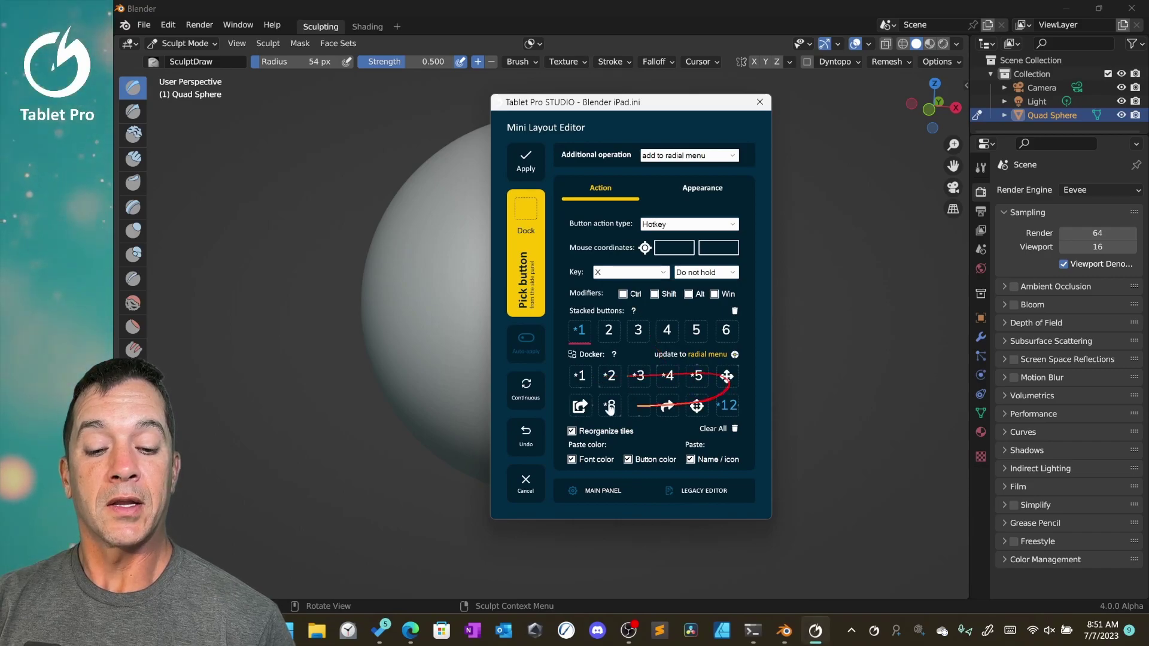
pyautogui.click(701, 189)
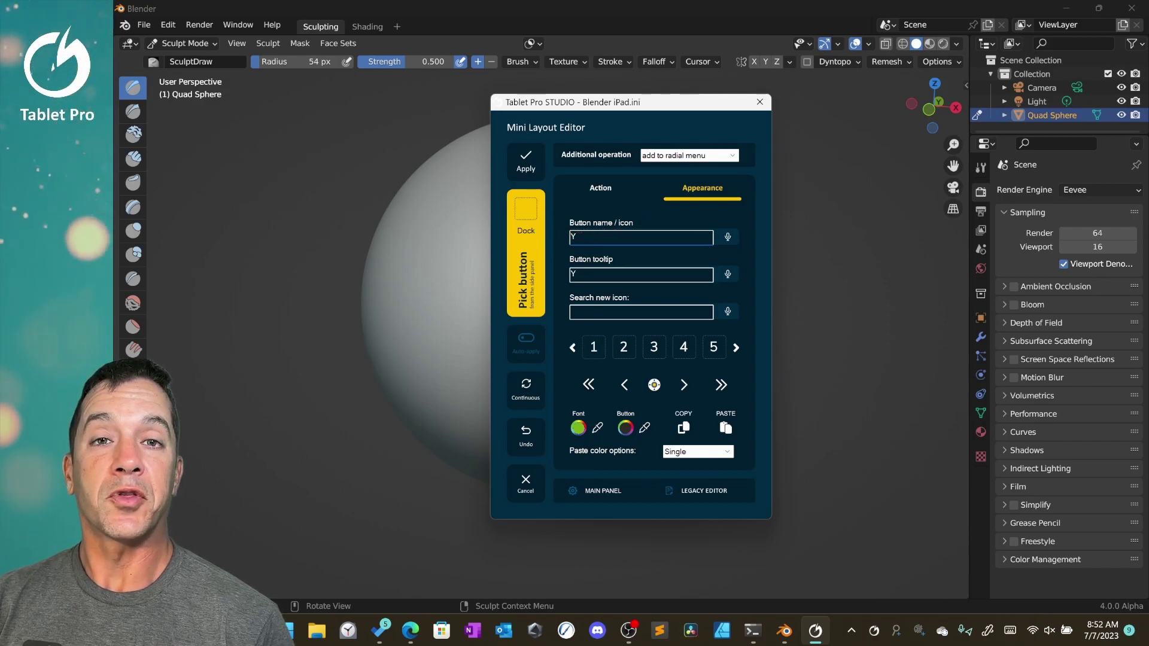
pyautogui.click(600, 188)
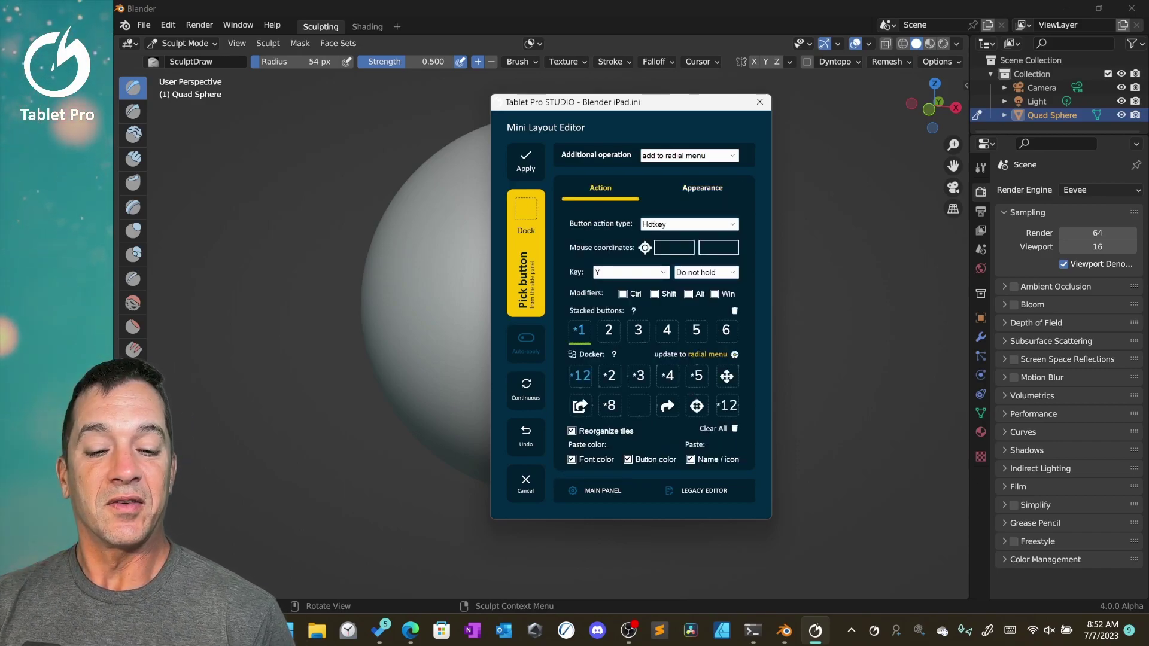
pyautogui.click(703, 189)
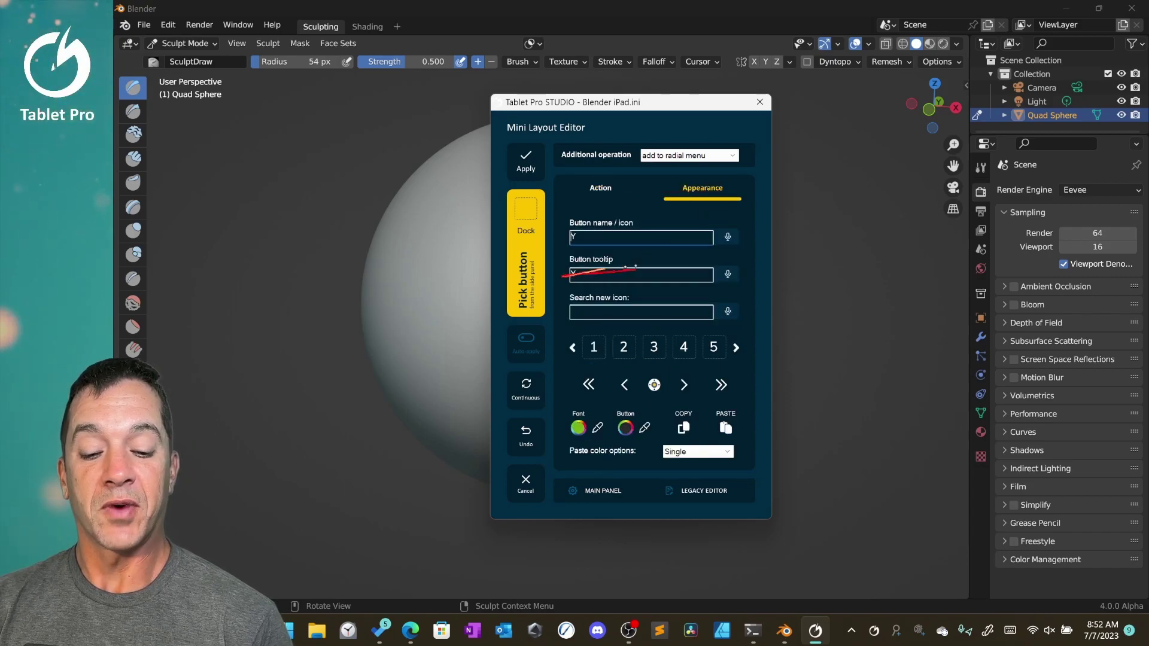
# Enable Show tooltips in Tablet Pro Studio's radial menu settings and apply the change.
pyautogui.click(626, 494)
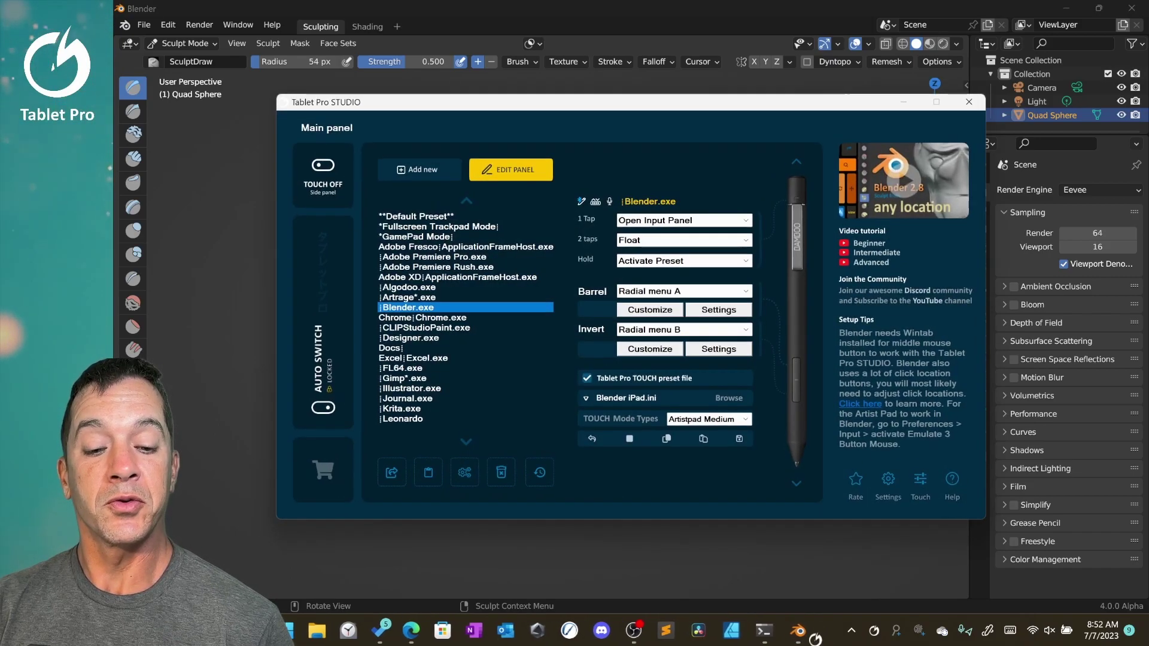
pyautogui.click(726, 315)
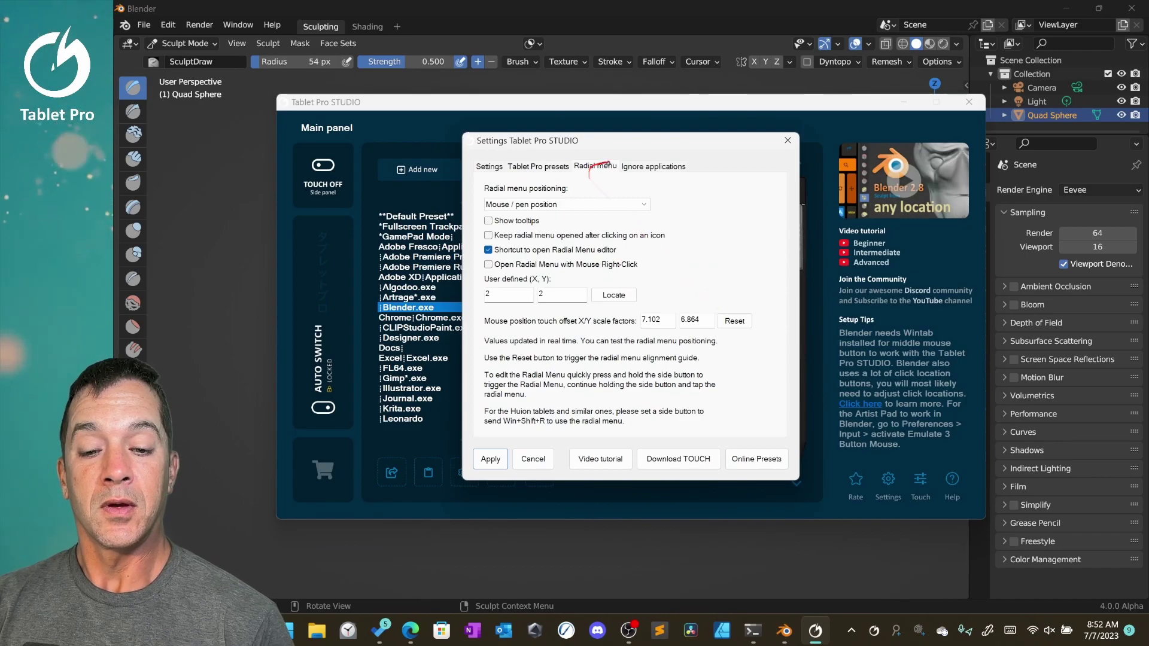
pyautogui.click(489, 221)
pyautogui.click(491, 459)
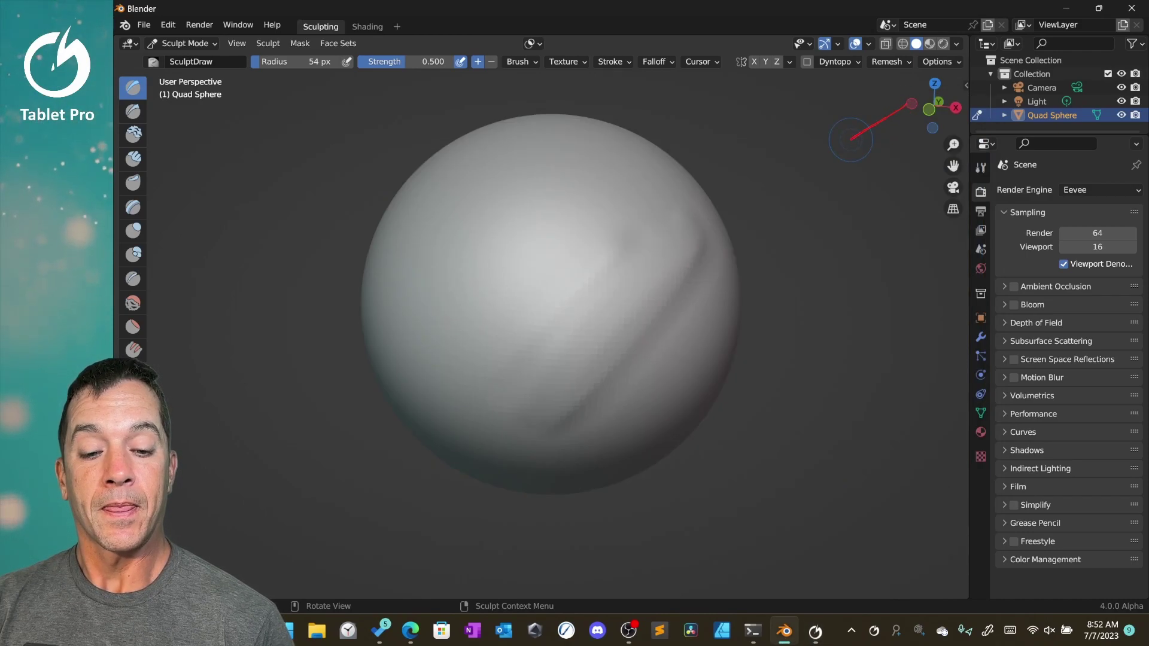
# Reopen the Mini Layout Editor from the second radial menu and load its blank docker tile for editing.
pyautogui.rightClick(632, 309)
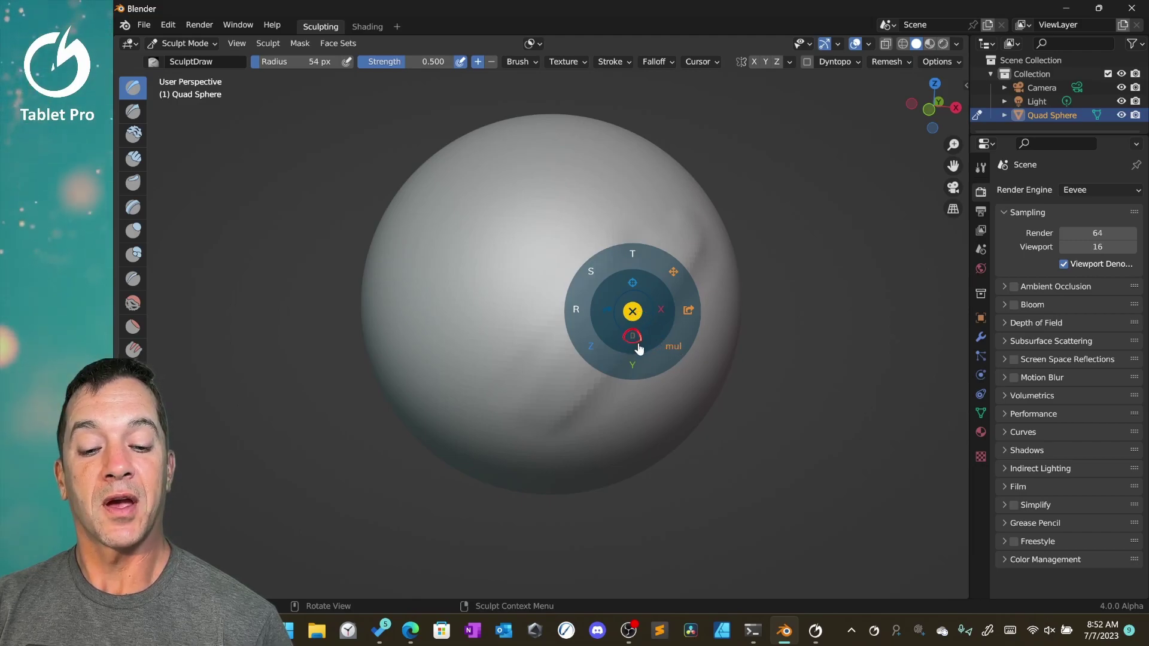
pyautogui.click(632, 311)
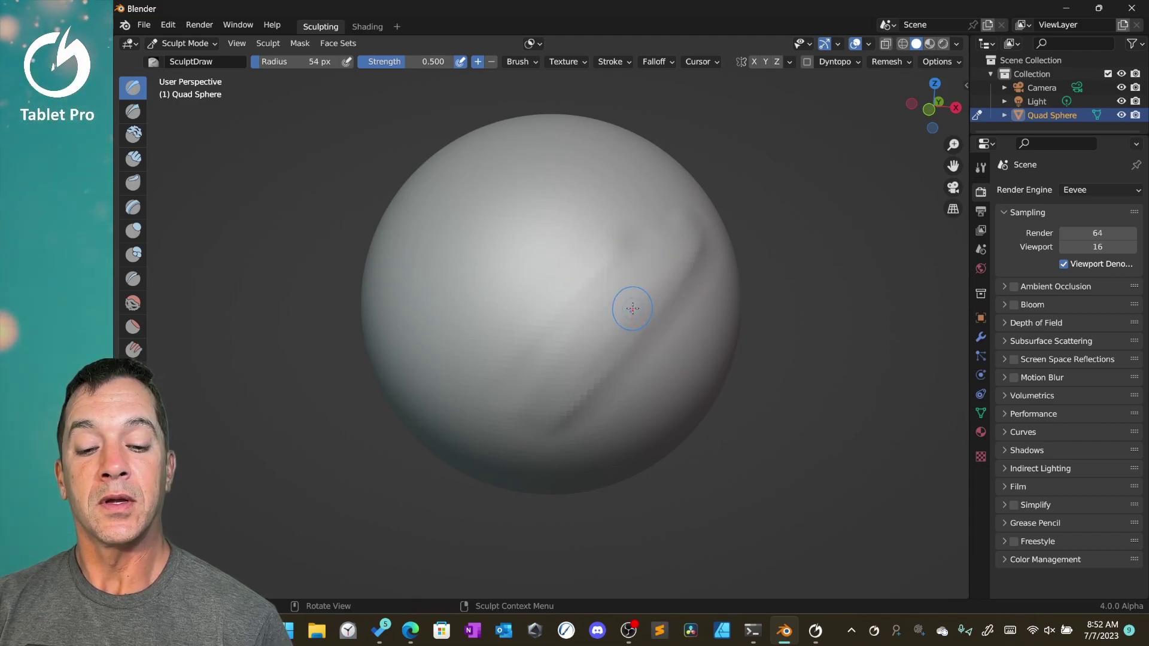
pyautogui.rightClick(636, 313)
pyautogui.rightClick(636, 313)
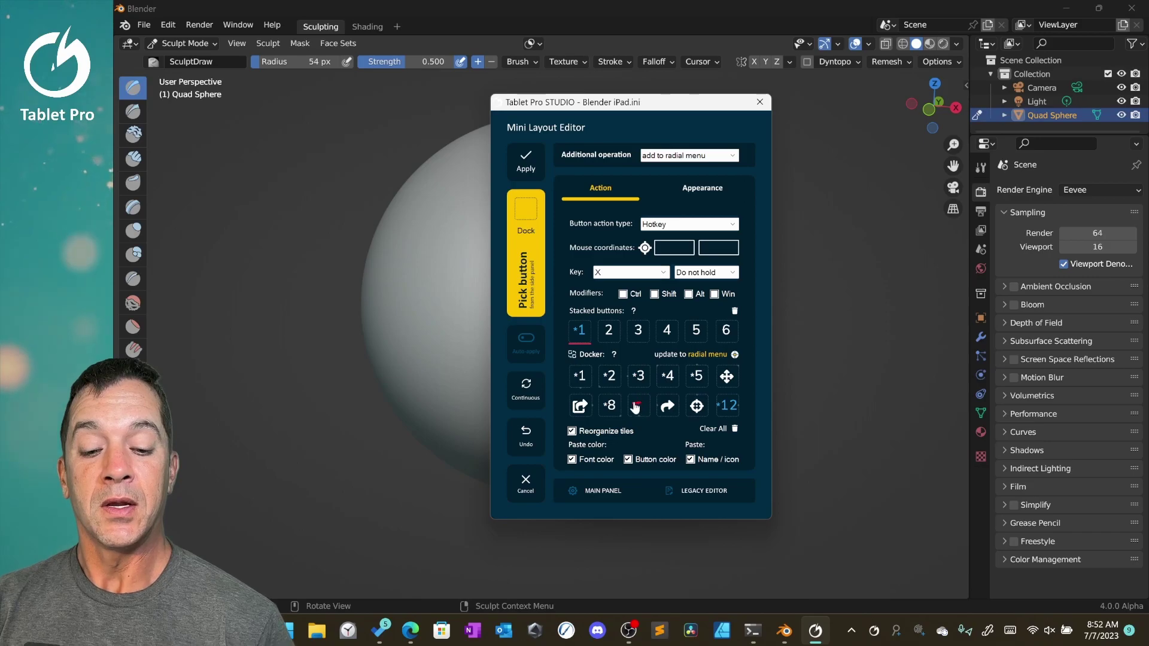
pyautogui.click(640, 407)
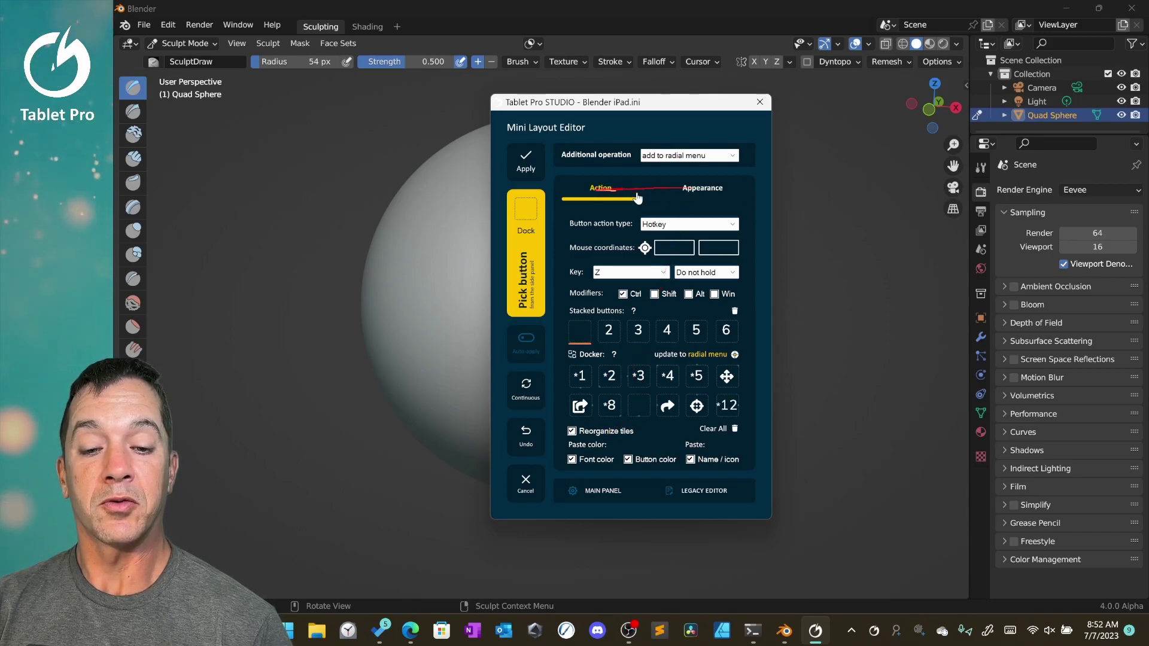
# Examine the blank tile's icon code and tooltip alongside its hotkey and modifier settings.
pyautogui.click(679, 190)
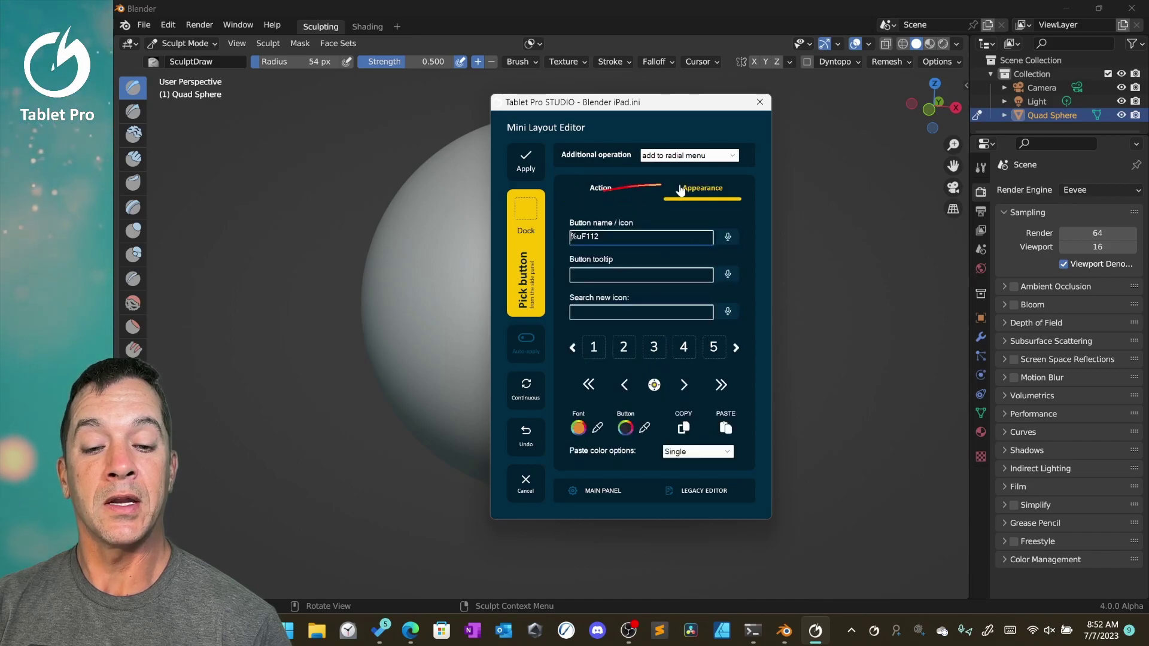
pyautogui.click(604, 192)
pyautogui.click(680, 190)
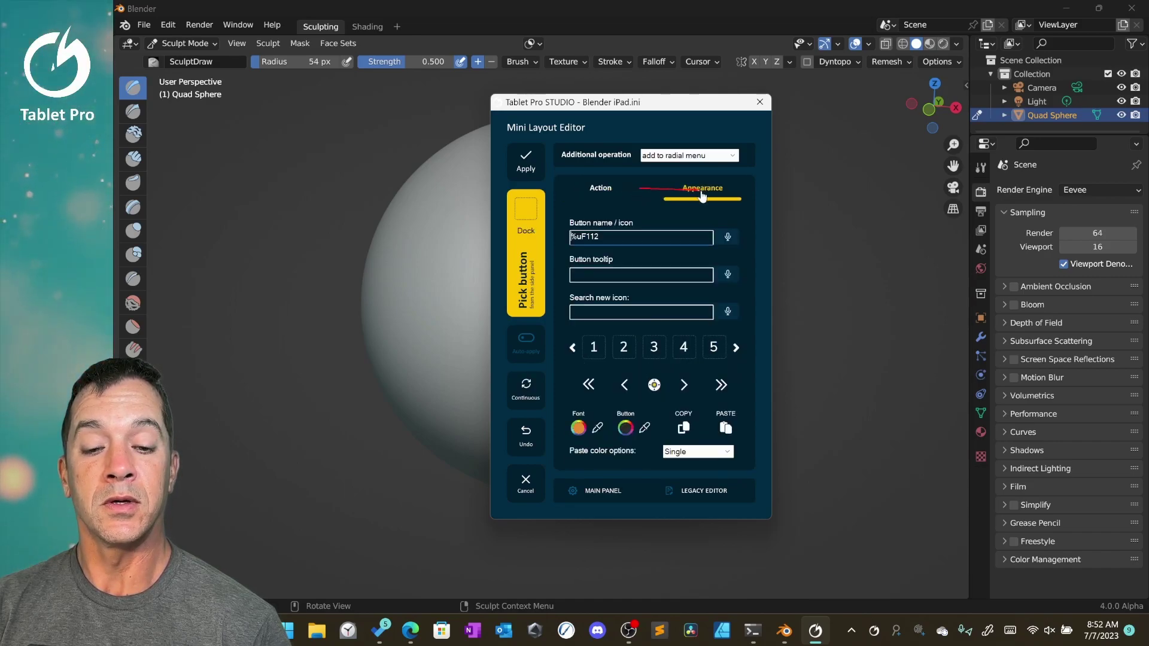
pyautogui.click(610, 192)
pyautogui.click(688, 190)
pyautogui.click(610, 191)
pyautogui.click(702, 192)
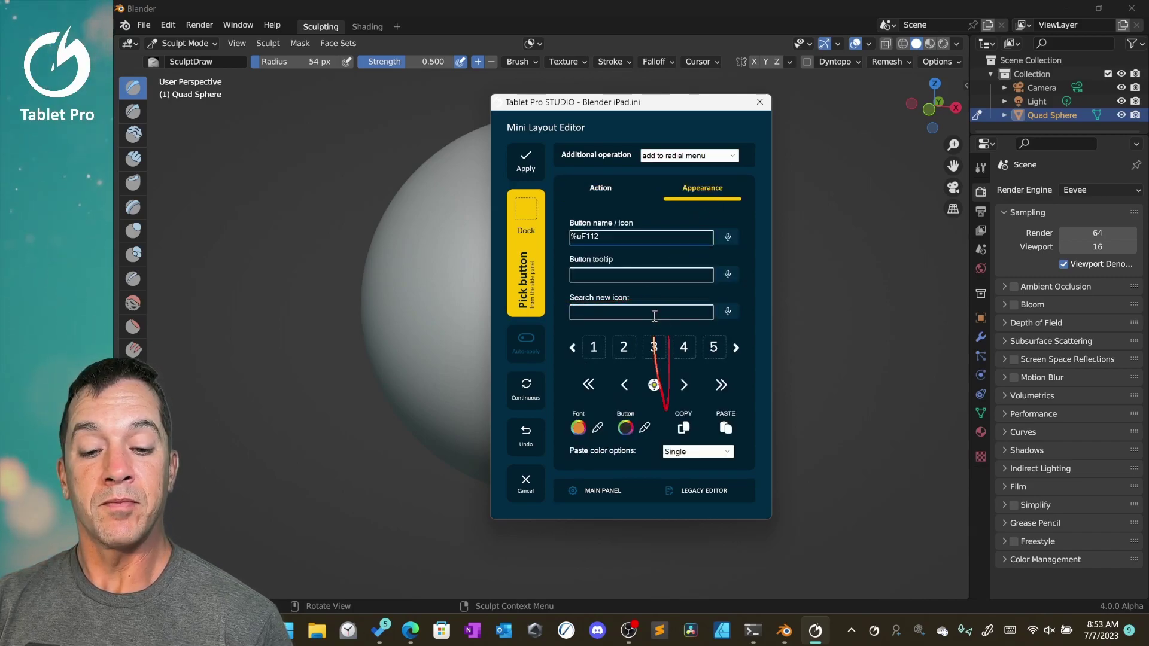
pyautogui.click(623, 194)
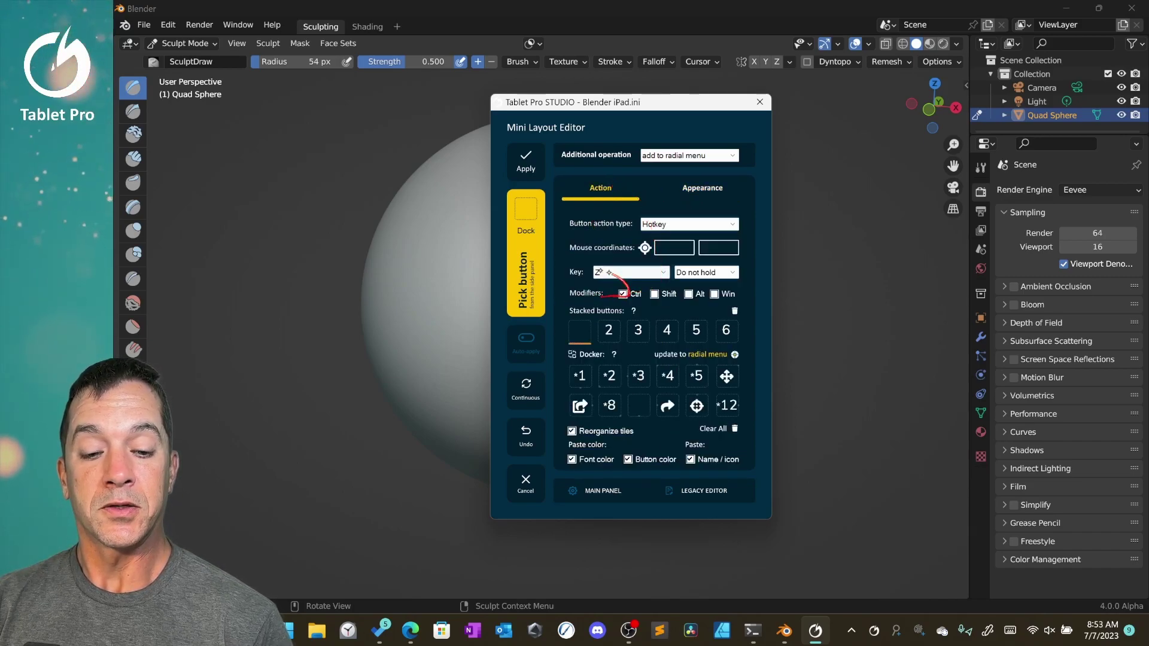
# Search the icons for "Reply", assign the single reply arrow to the blank tile, and save it to the radial menu.
pyautogui.click(702, 189)
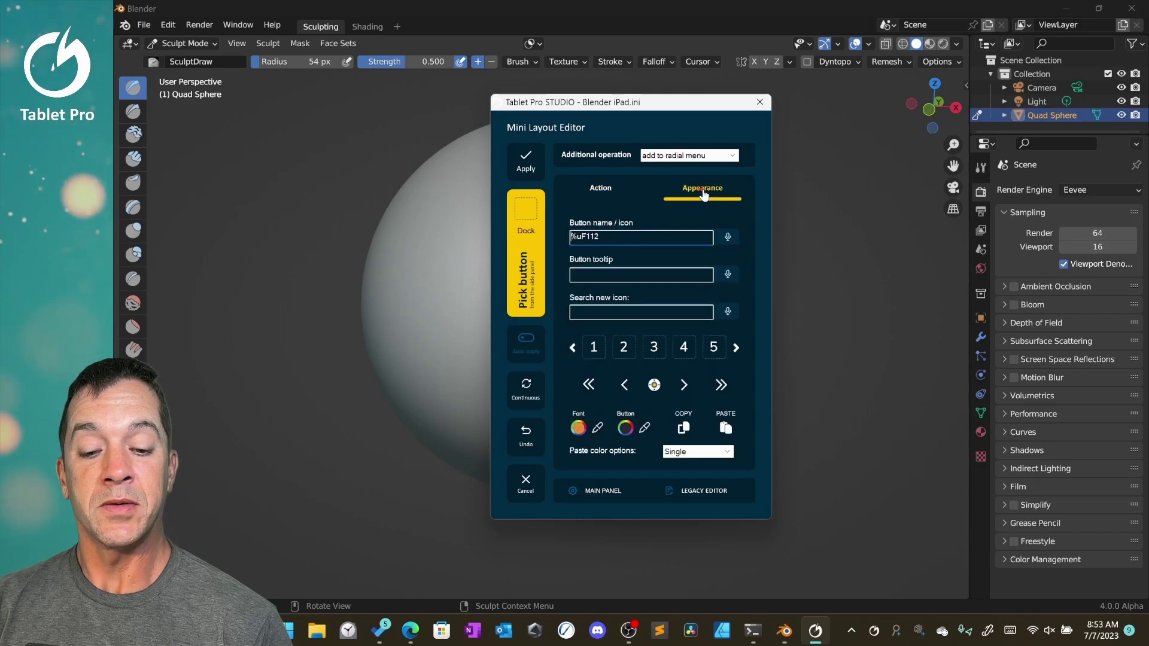
pyautogui.click(603, 312)
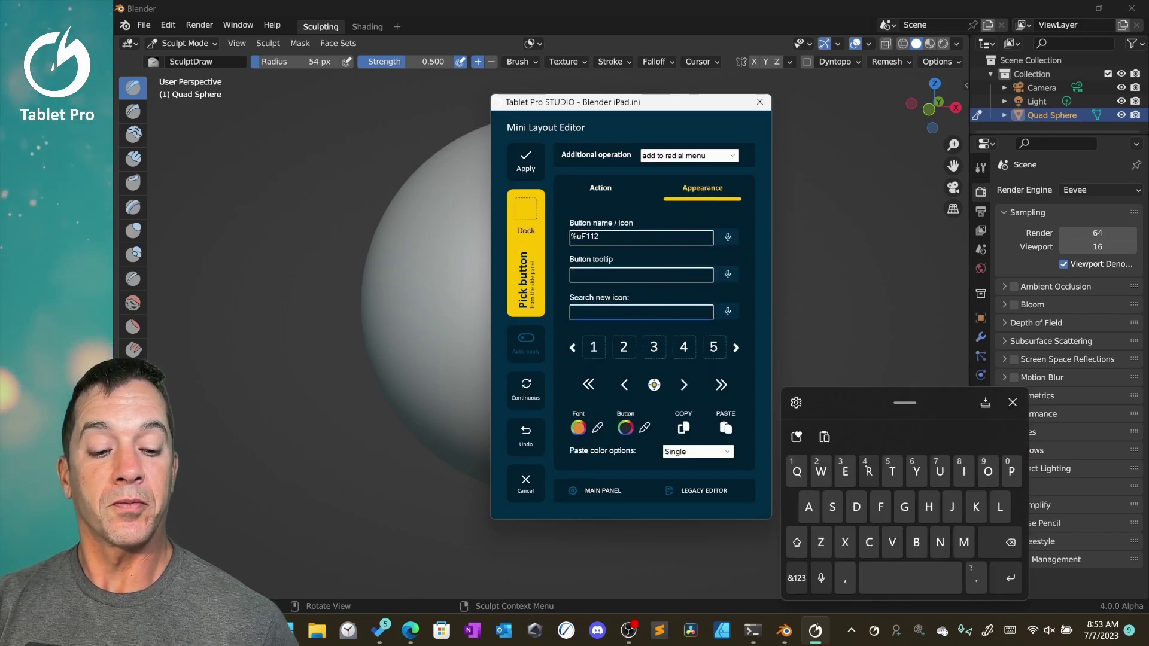
pyautogui.write('Repl')
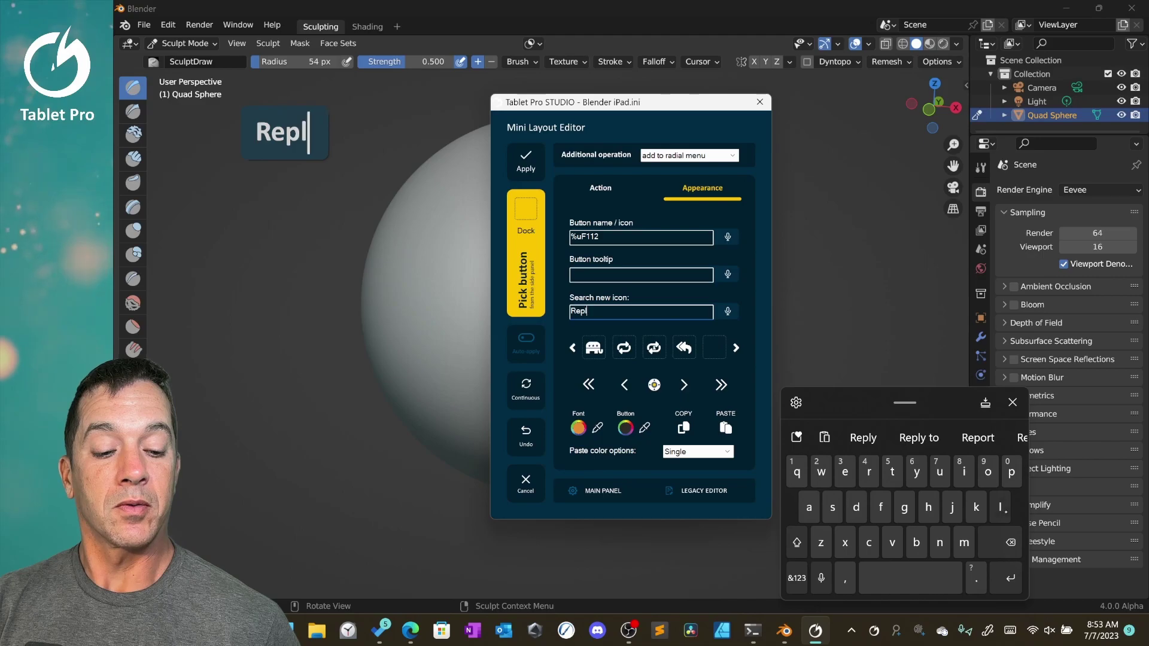
pyautogui.write('y')
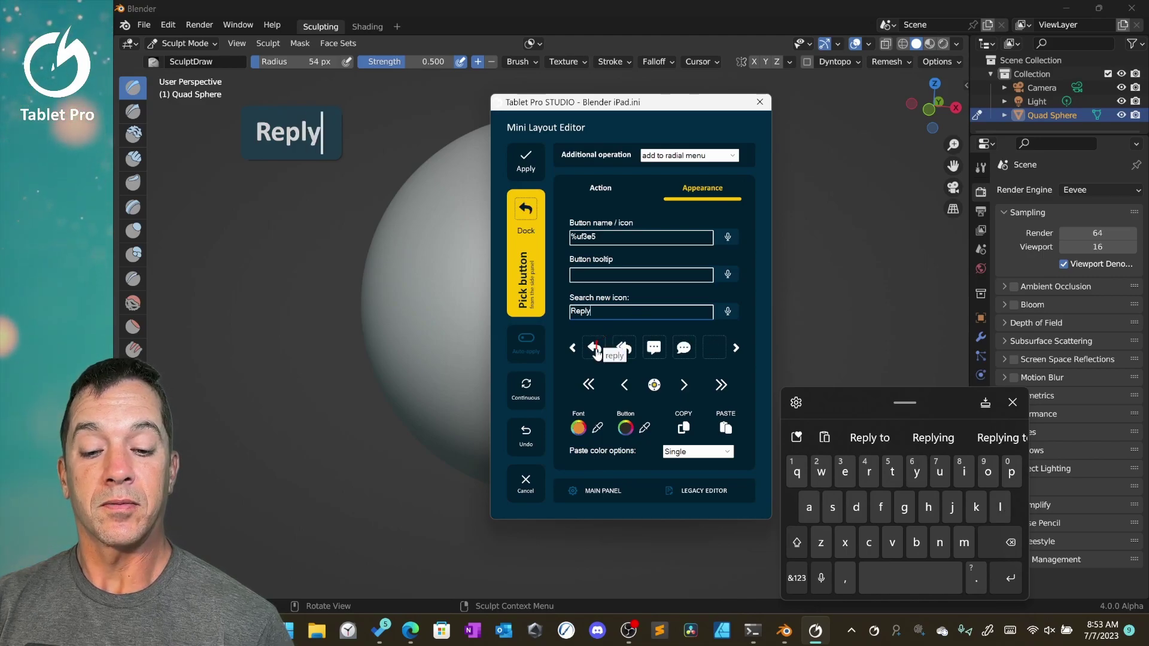
pyautogui.click(655, 387)
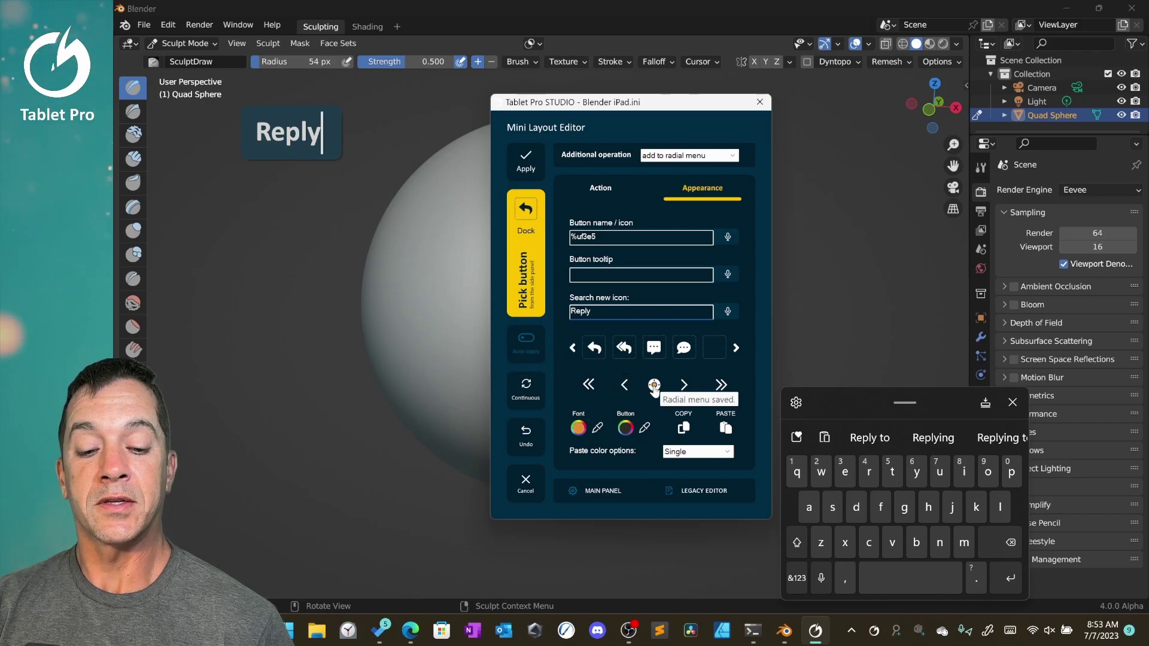
# Check the new reply arrow icon in the docker and in the second radial menu opened beside the editor.
pyautogui.click(600, 188)
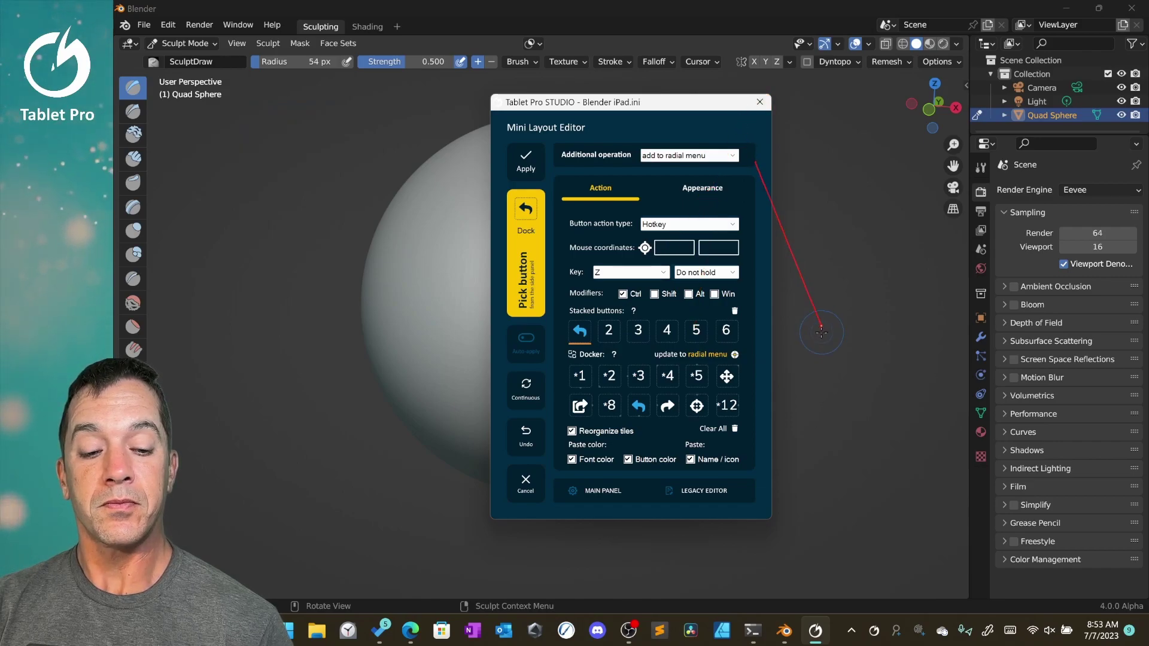
pyautogui.click(821, 333)
pyautogui.click(821, 334)
pyautogui.rightClick(820, 337)
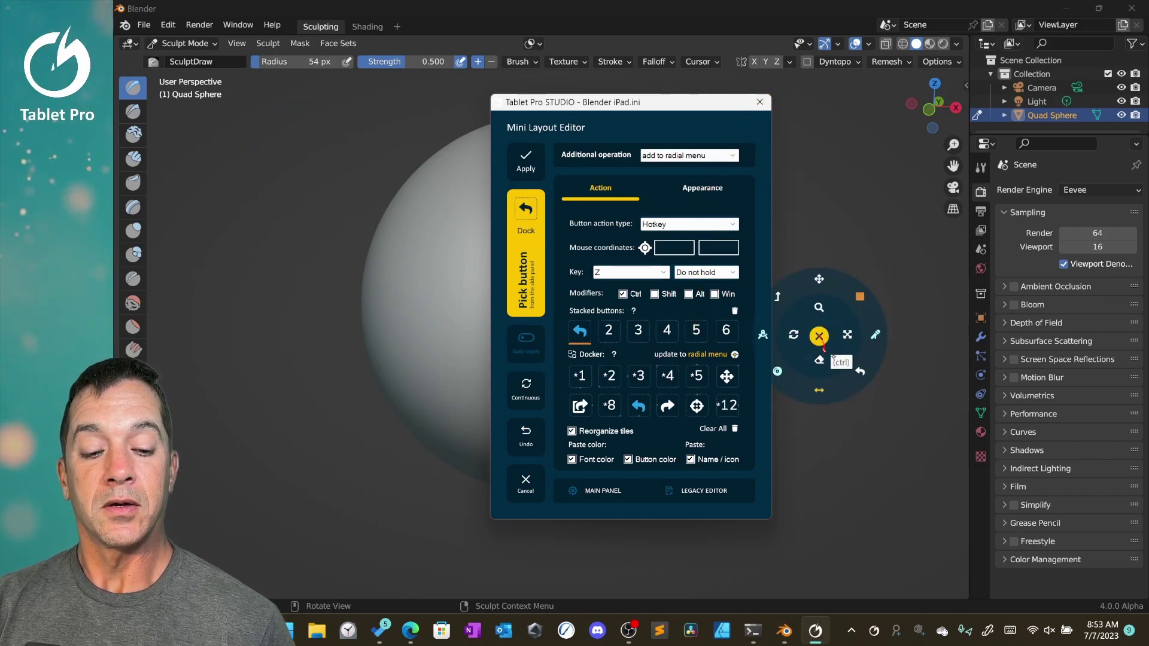
pyautogui.click(815, 352)
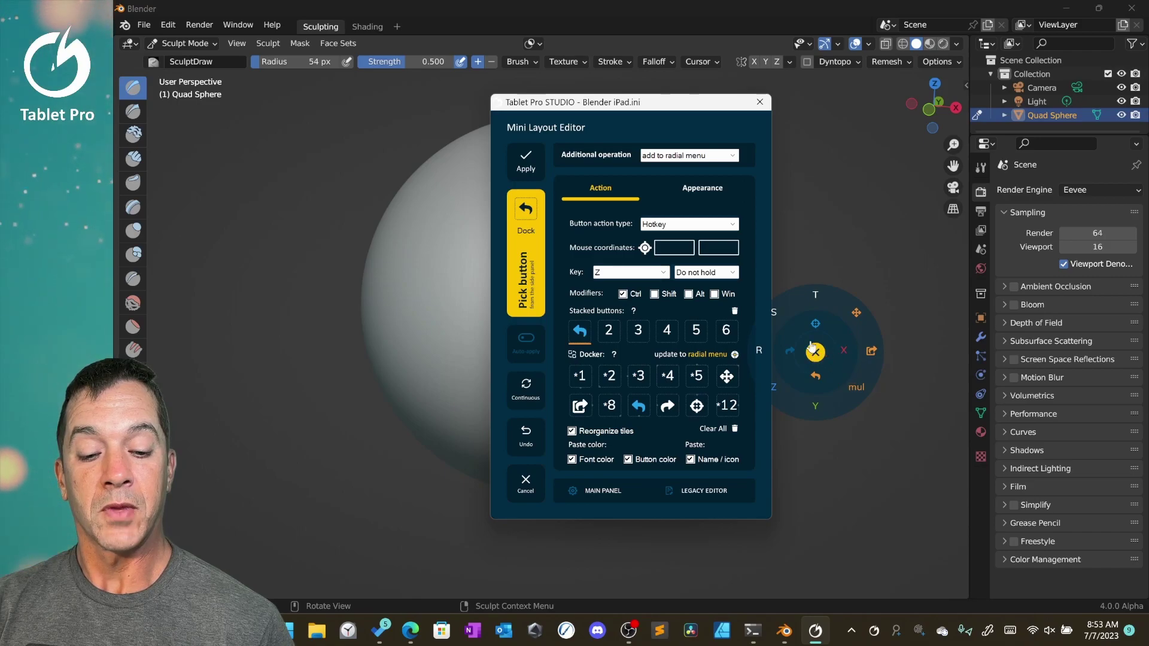
# Dictate "Undo" as the tooltip of the reply arrow tile, save it to the radial menu and reopen that menu.
pyautogui.click(703, 189)
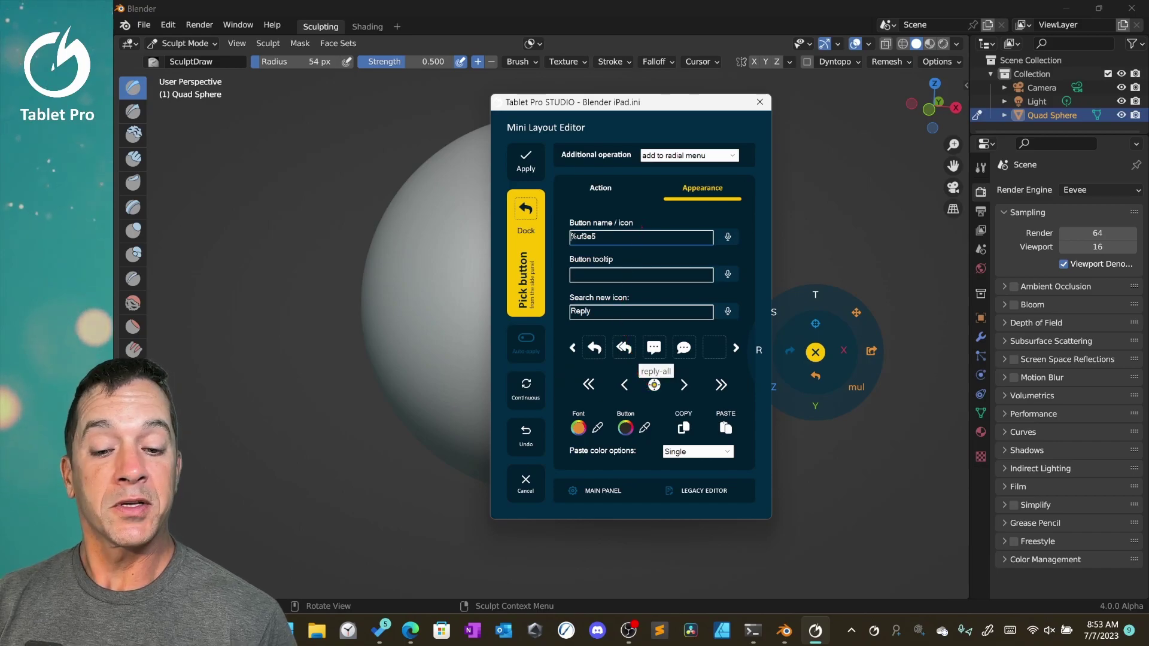
pyautogui.click(585, 273)
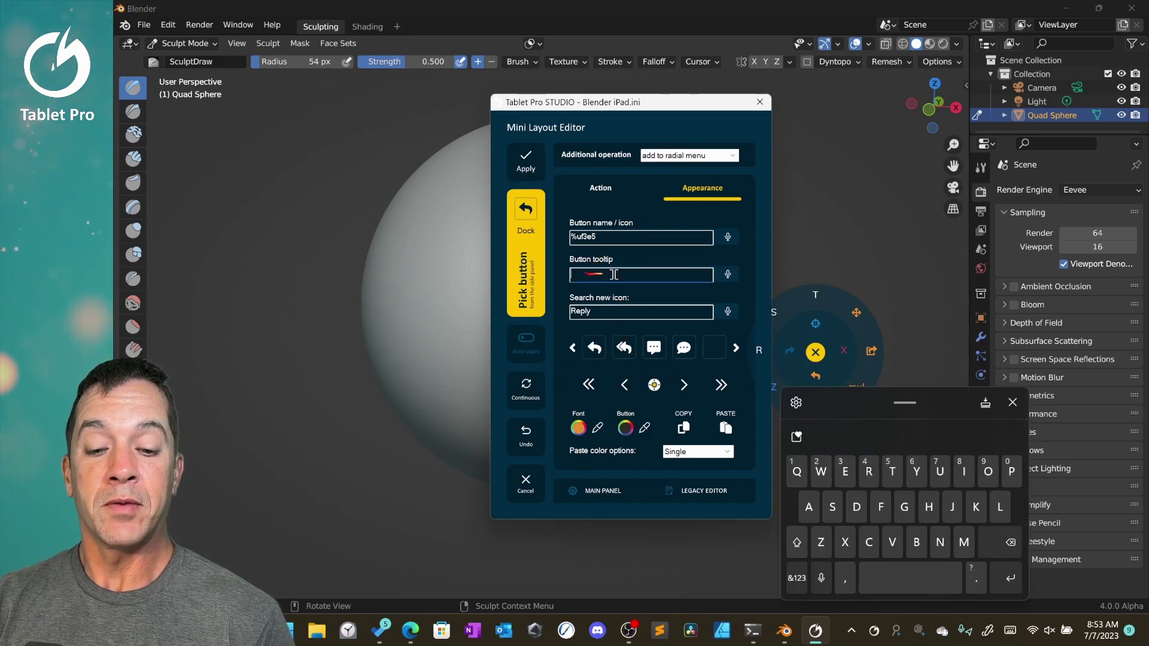
pyautogui.click(726, 274)
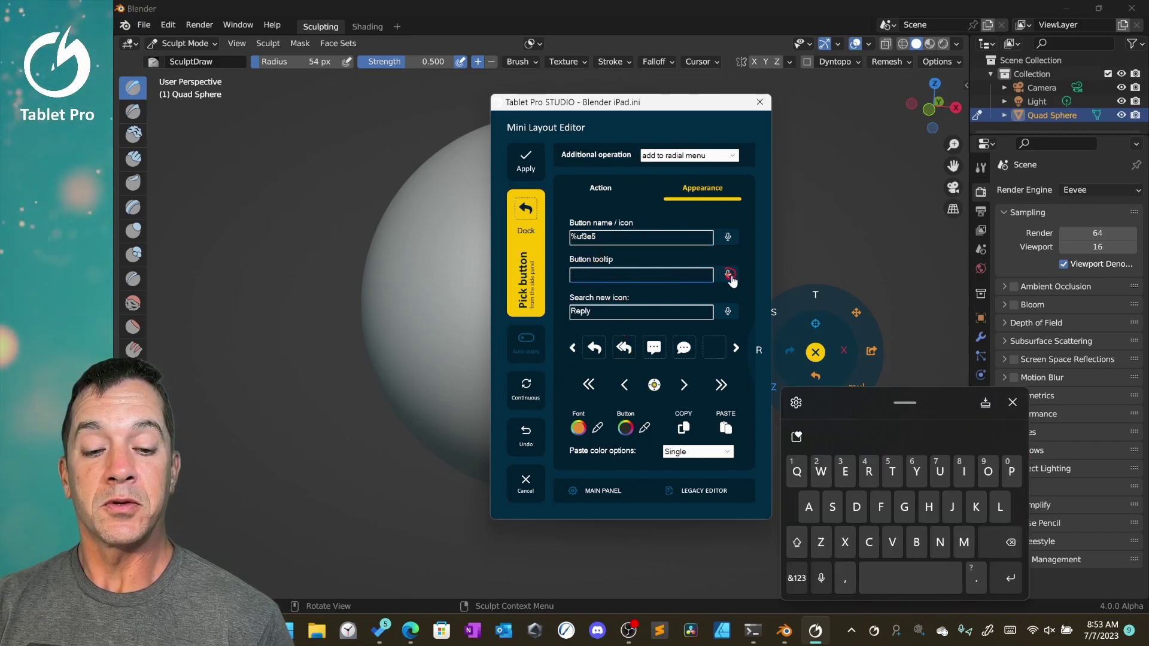
pyautogui.click(728, 274)
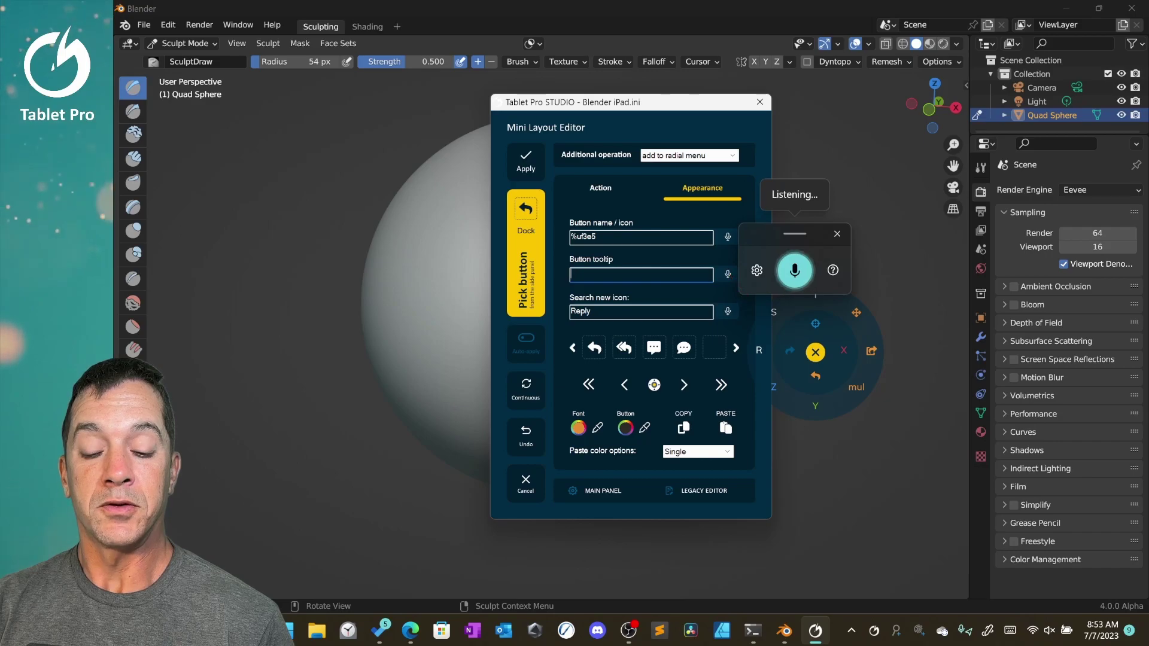
pyautogui.click(729, 276)
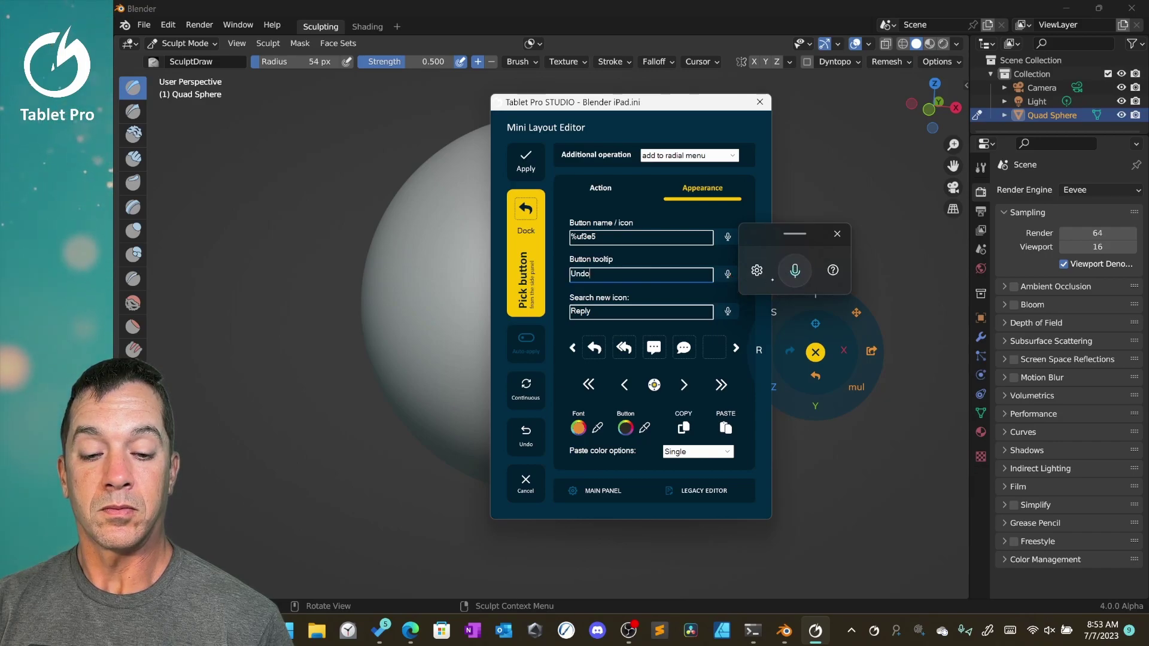
pyautogui.click(837, 234)
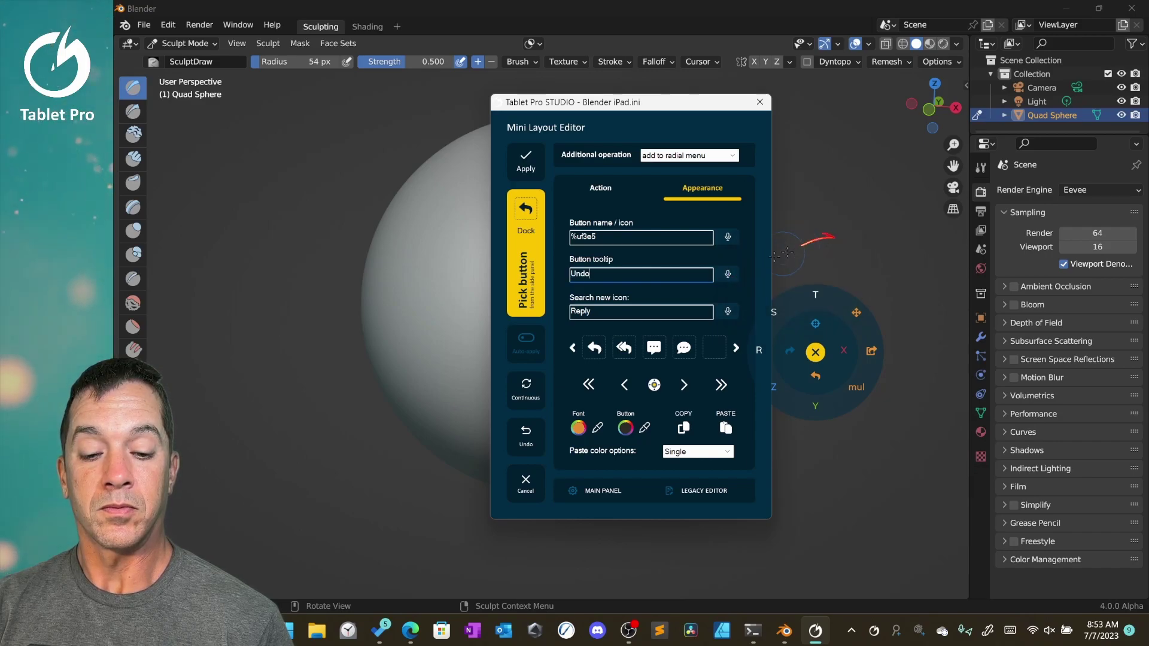
pyautogui.click(655, 385)
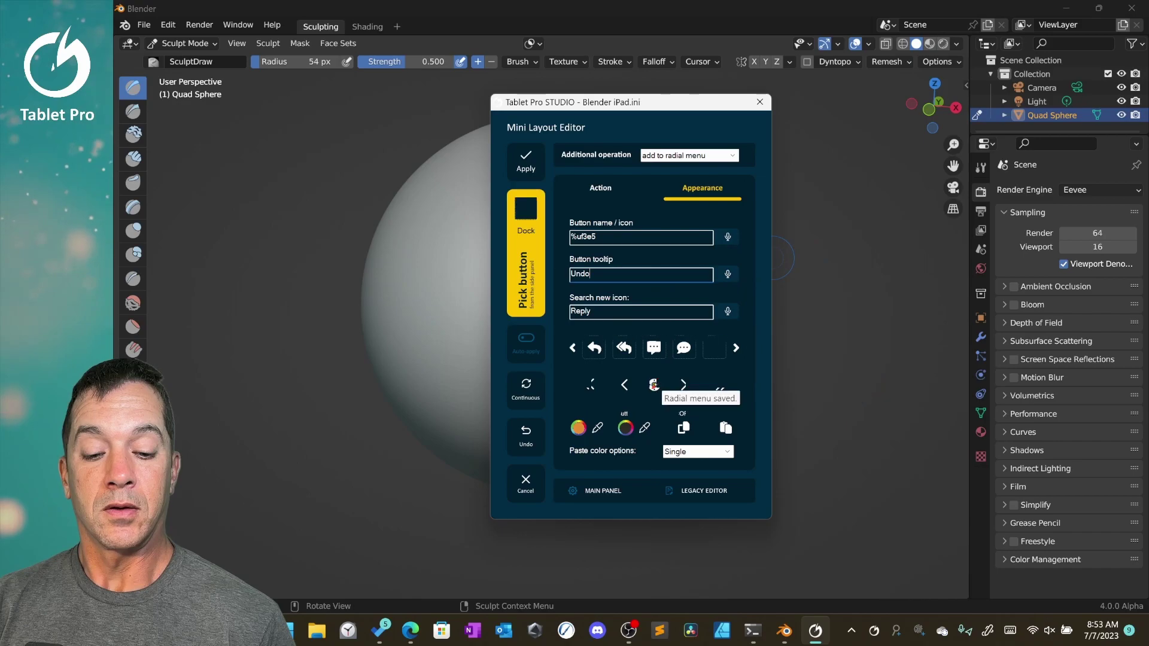
pyautogui.rightClick(802, 336)
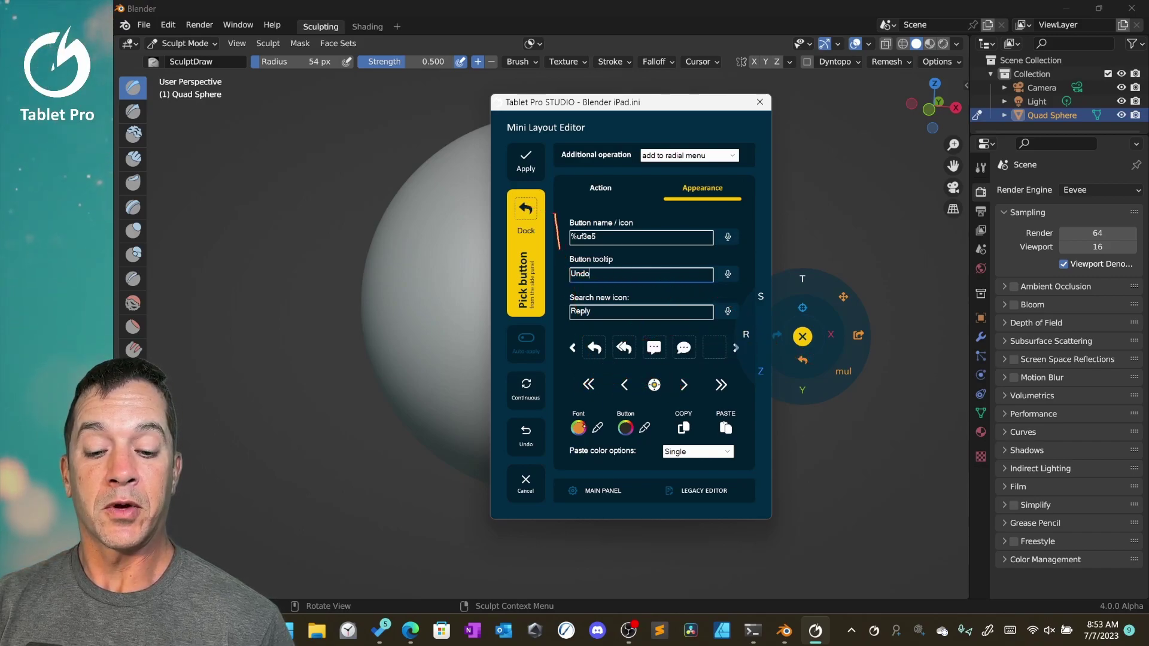
# Set the Undo tile's font color to white, save it to the radial menu and check the arrow there.
pyautogui.click(578, 428)
pyautogui.click(644, 238)
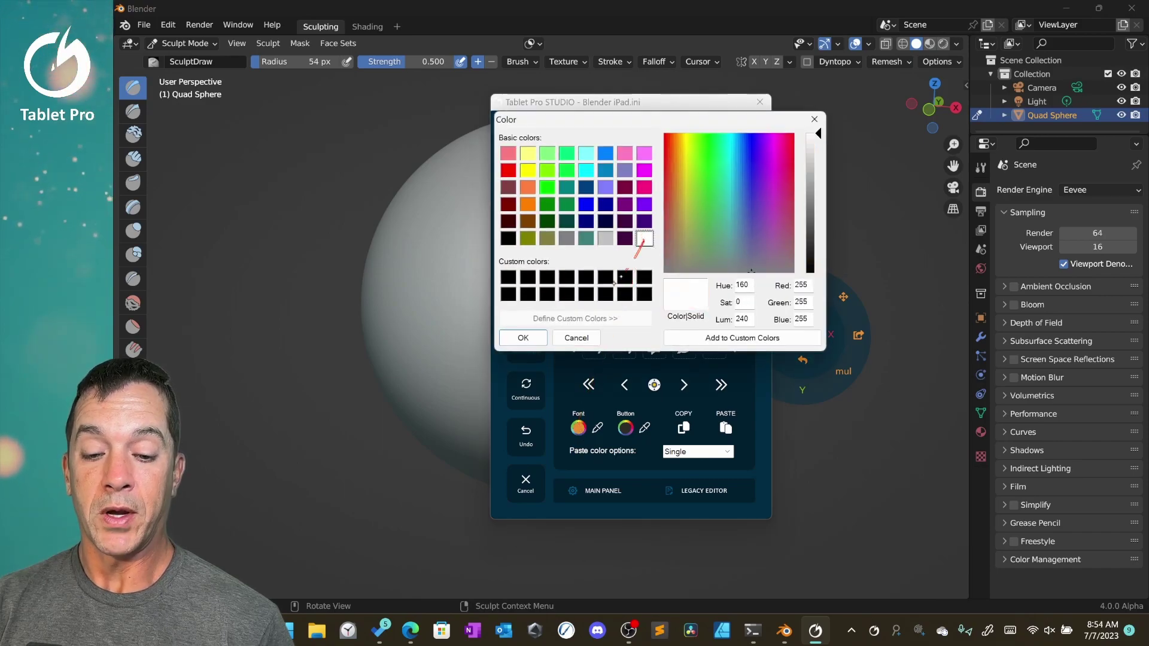
pyautogui.click(524, 338)
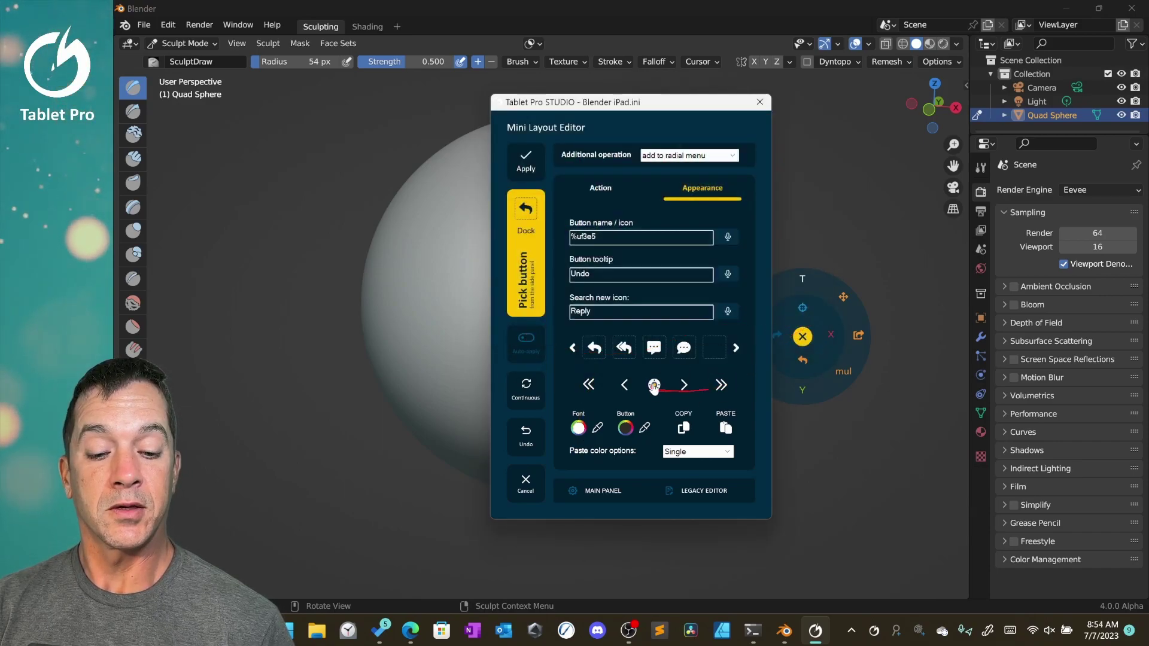
pyautogui.click(654, 386)
pyautogui.rightClick(732, 370)
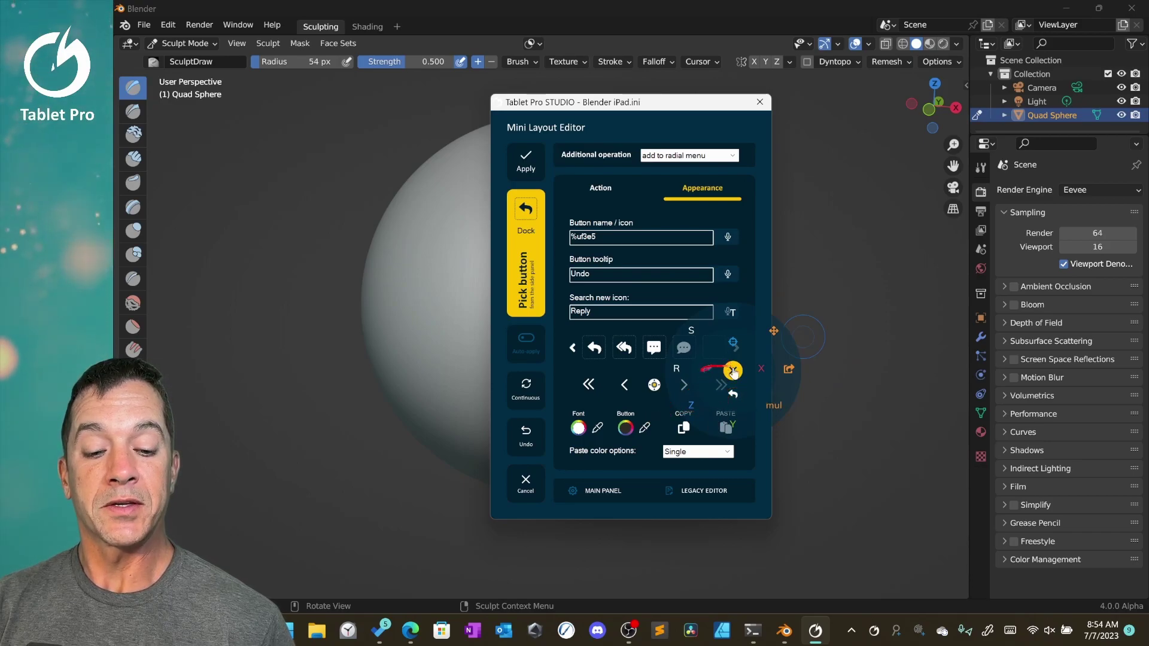
pyautogui.click(733, 370)
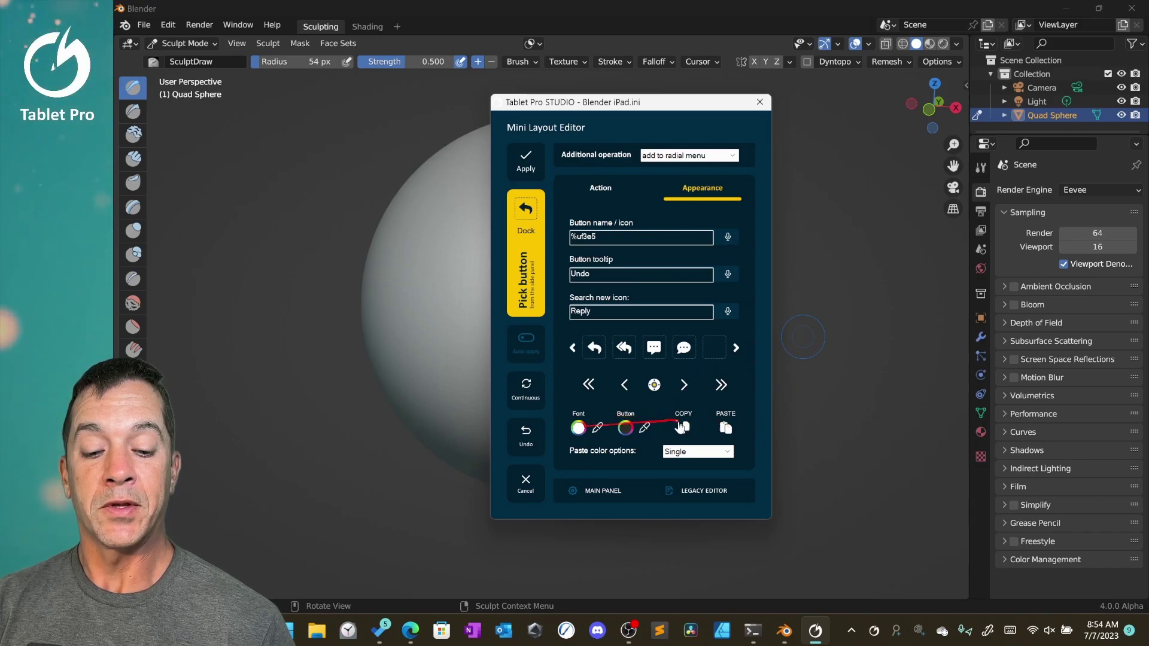
# Copy the Undo tile's colors onto the redo arrow tile, save it to the radial menu and check both arrows.
pyautogui.click(589, 386)
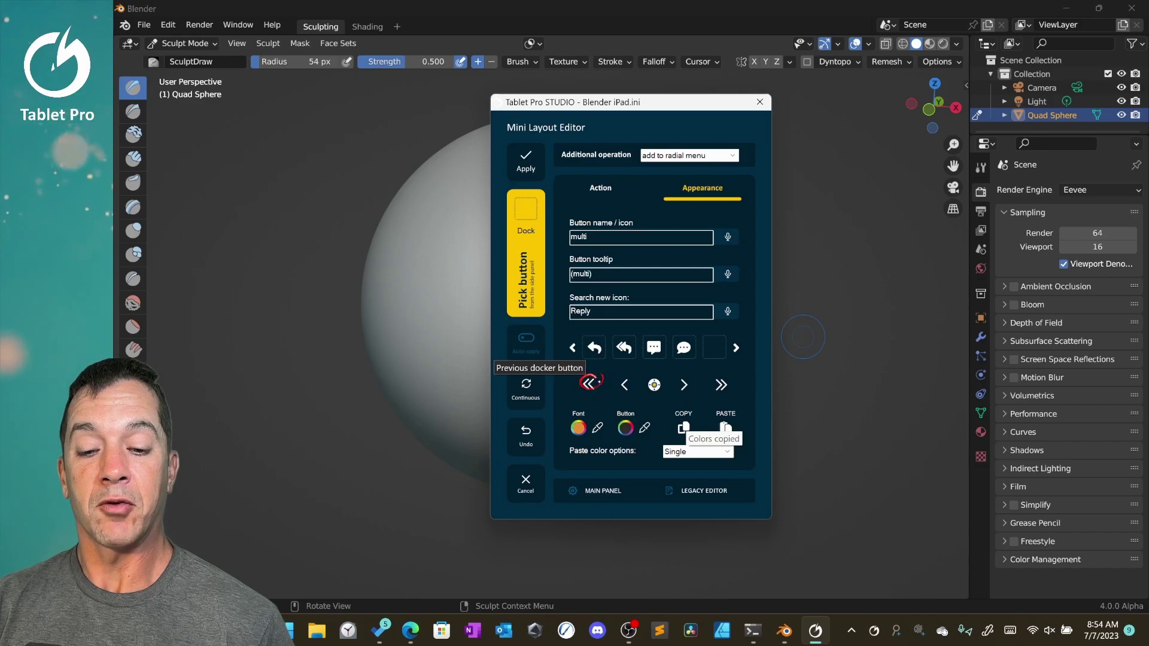
pyautogui.click(721, 386)
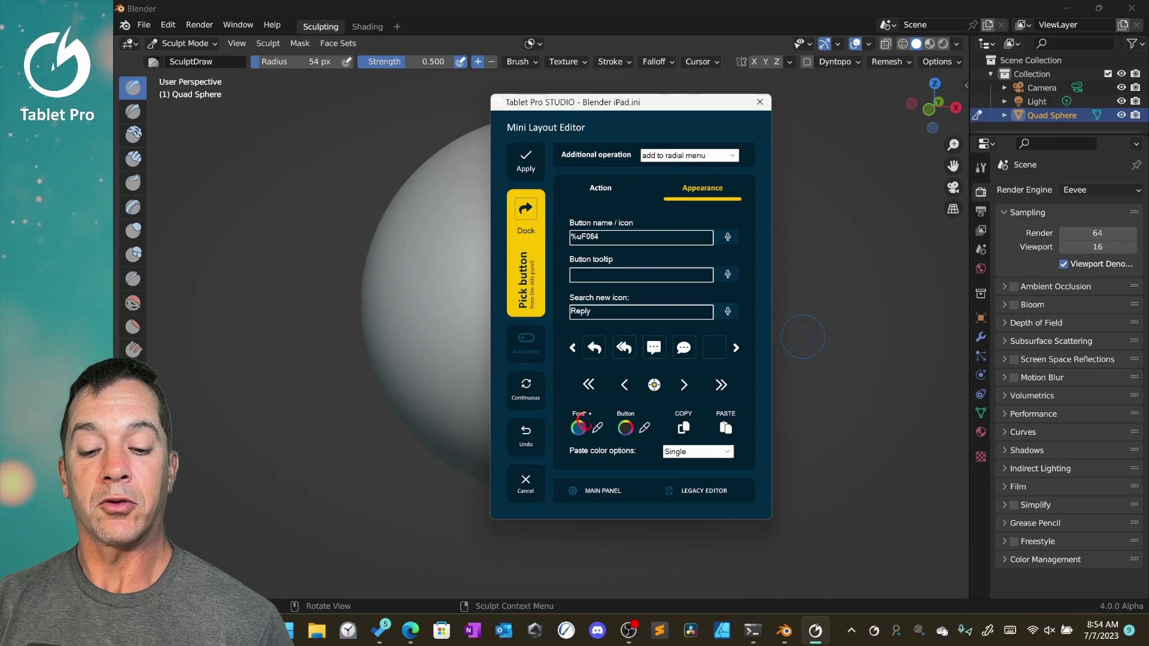
pyautogui.click(725, 427)
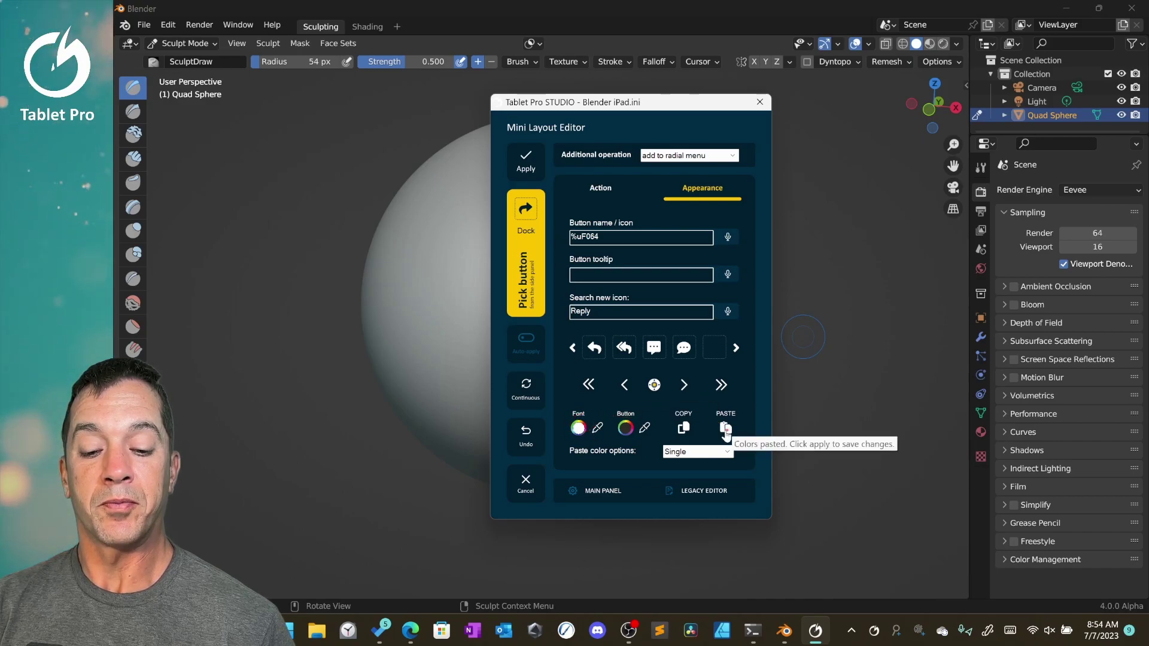
pyautogui.click(655, 385)
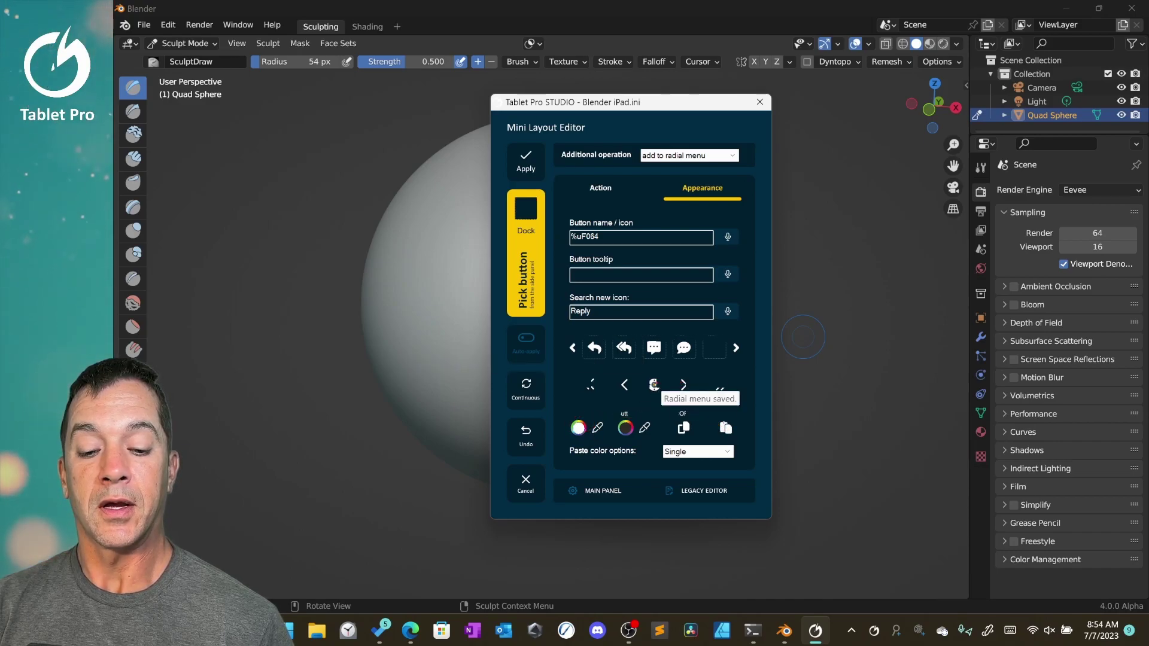
pyautogui.rightClick(816, 336)
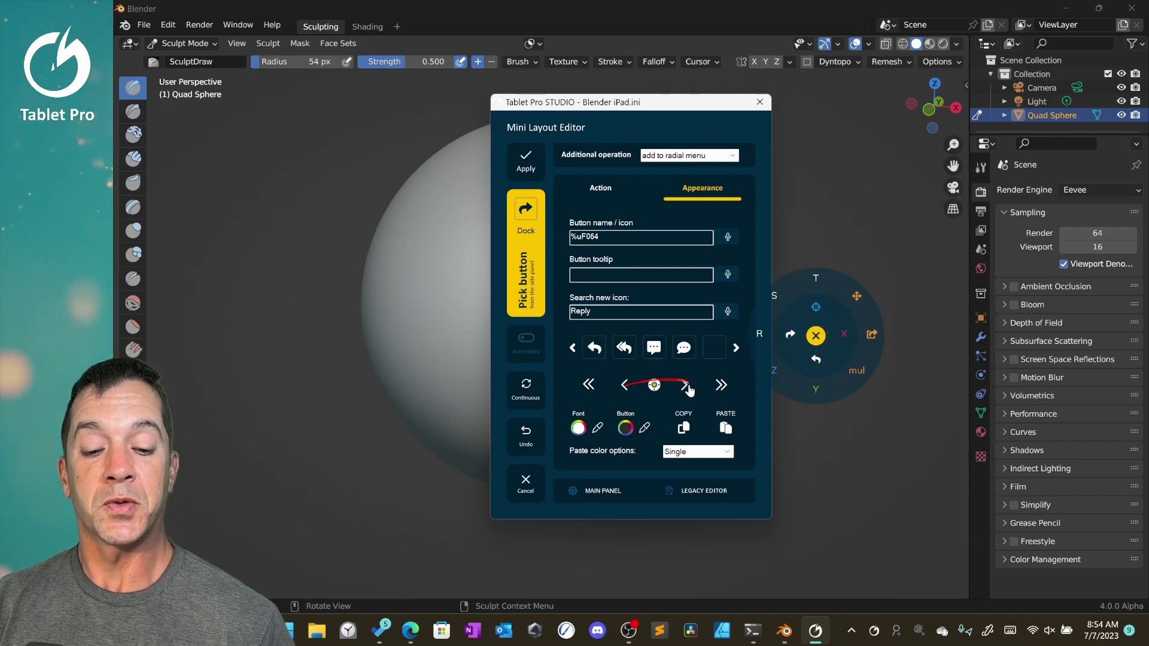
# Examine the Blender preset's Invert pen button options, the Mini Layout Editor for its radial menu, and the radial menu over the sphere.
pyautogui.click(600, 188)
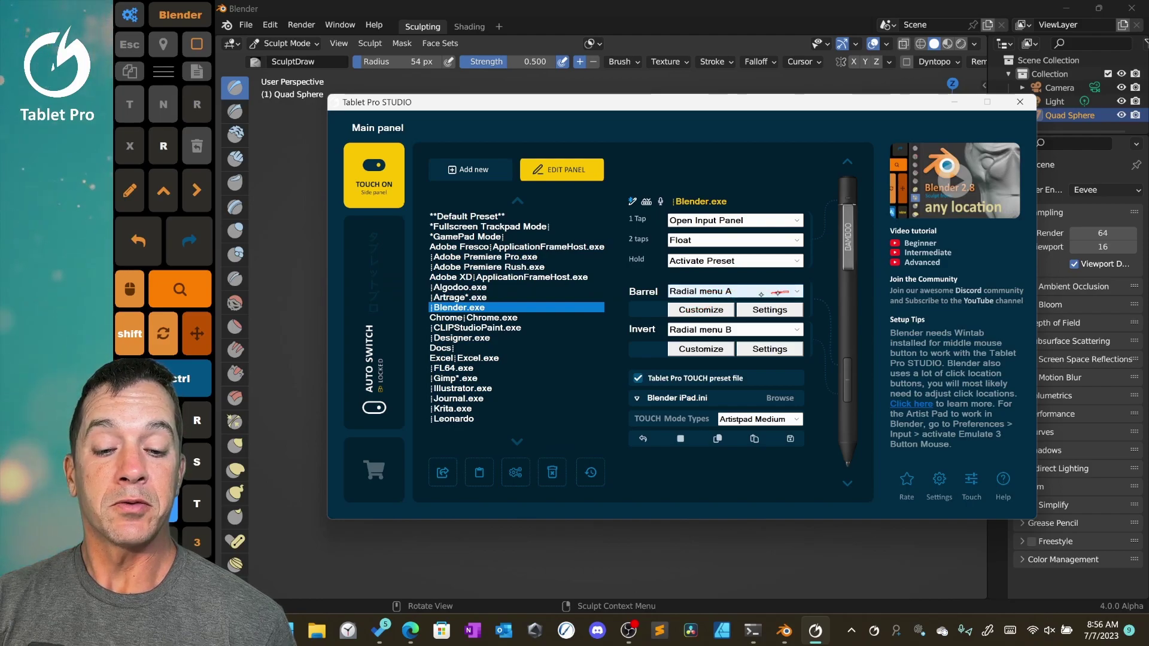
pyautogui.click(786, 330)
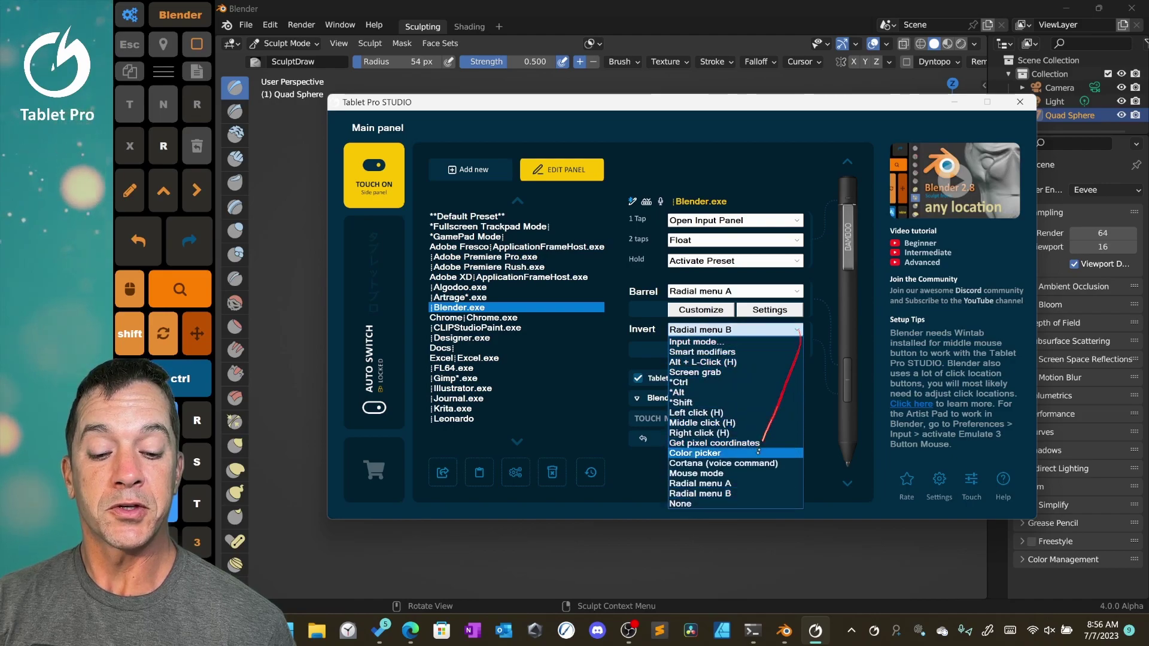
pyautogui.click(655, 333)
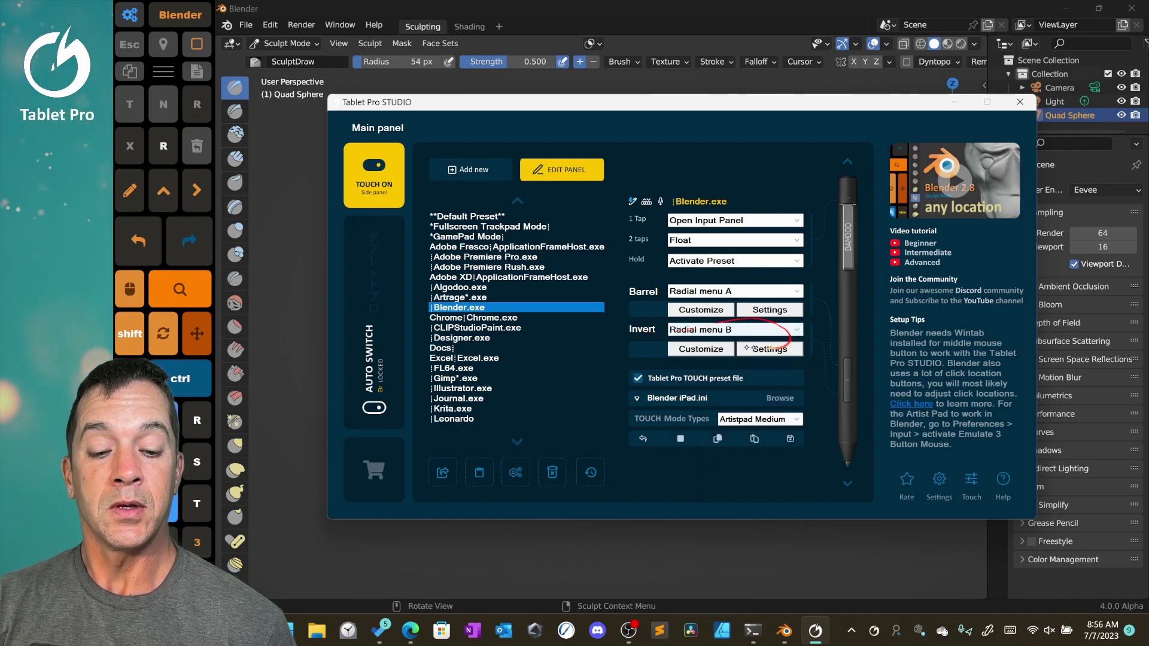
pyautogui.click(750, 348)
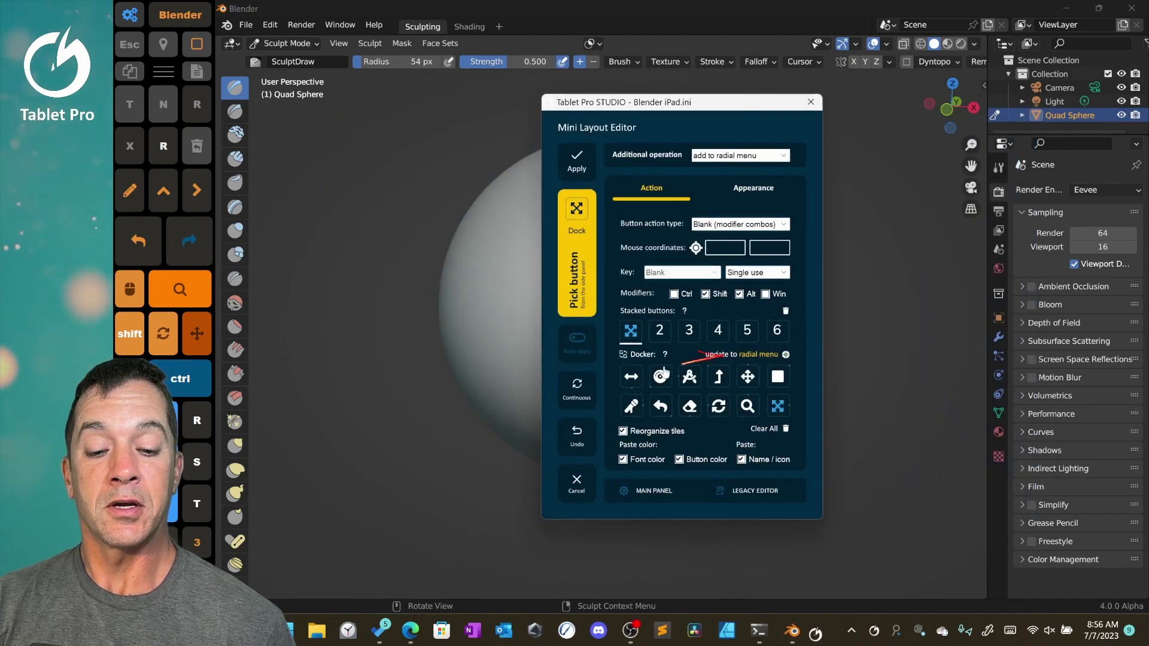
pyautogui.click(811, 102)
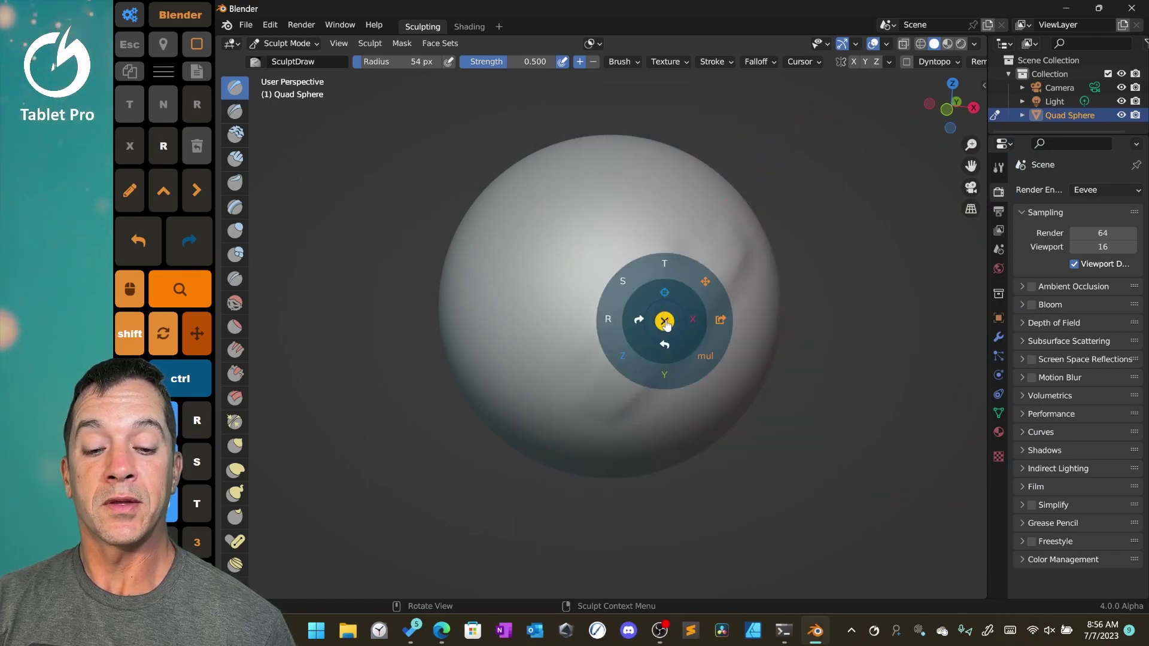
pyautogui.click(665, 322)
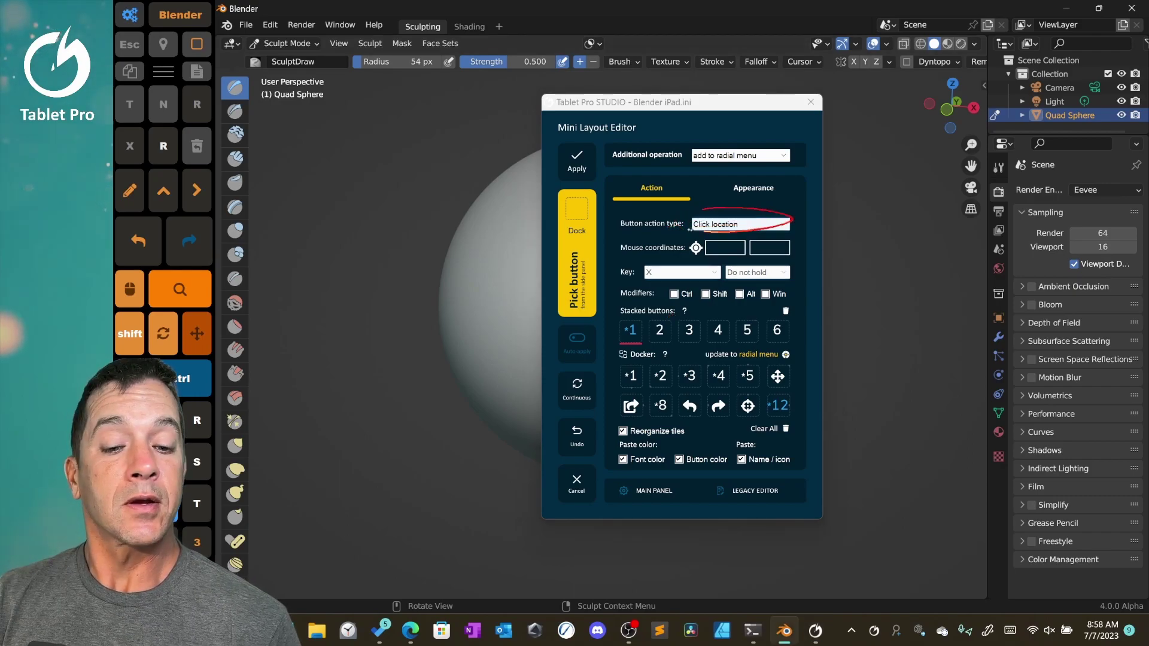
# Capture 397, 154 as the mouse coordinates of docker tile 12's Click location action and close the Mini Layout Editor.
pyautogui.click(695, 247)
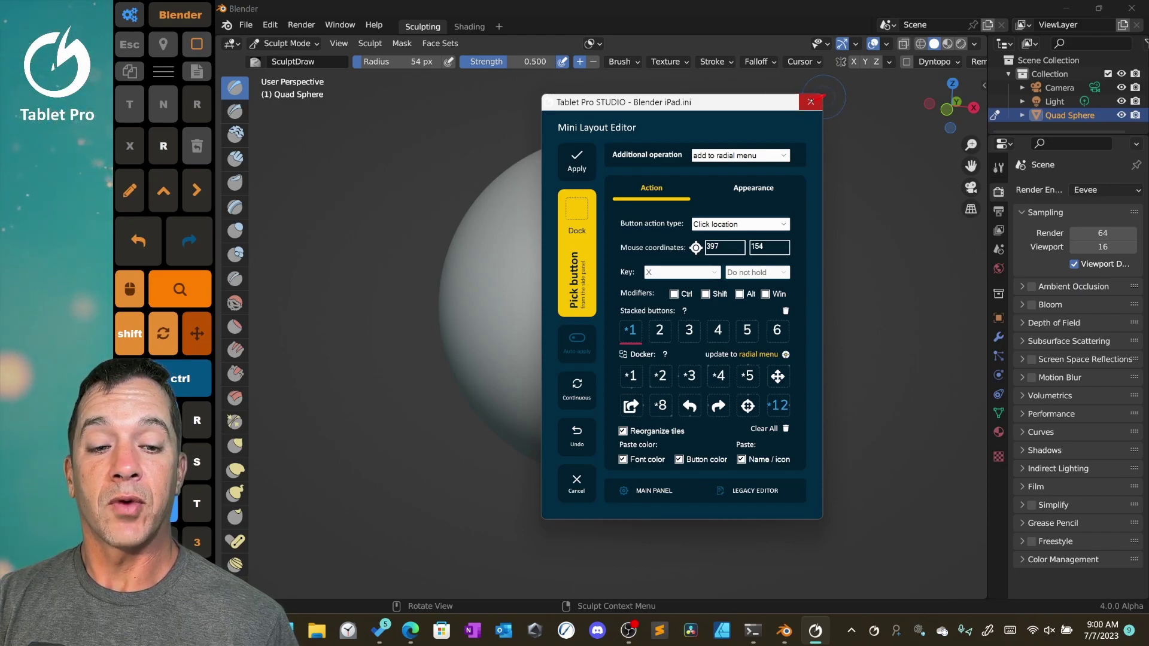
pyautogui.click(811, 101)
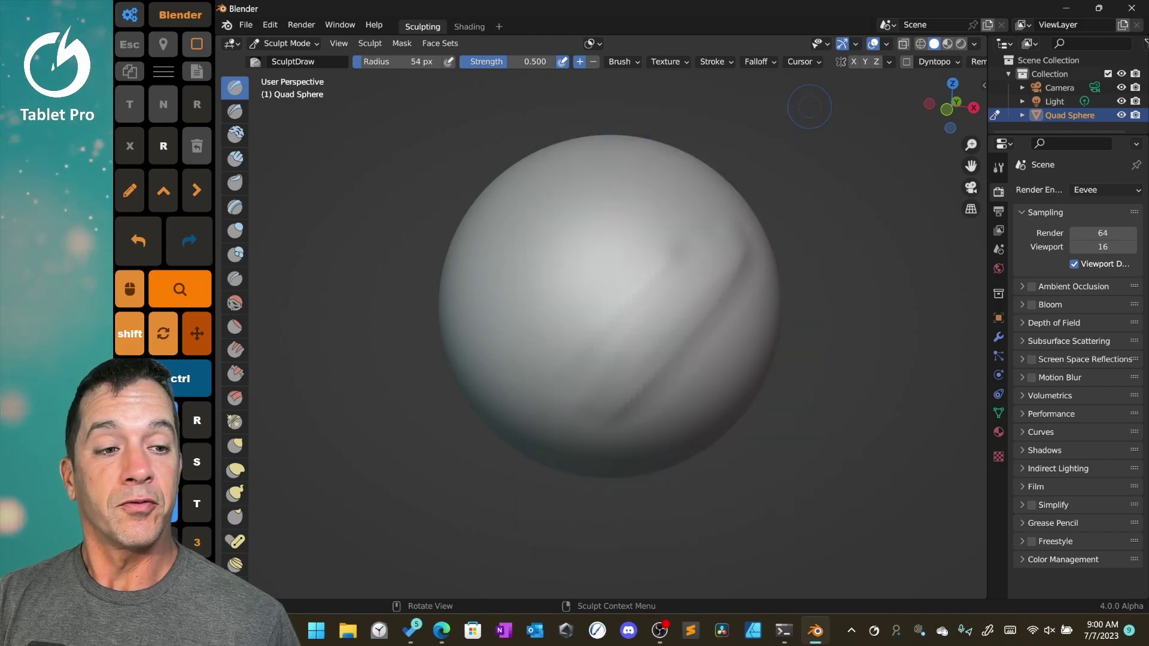
# Close Blender and switch to OneNote.
pyautogui.click(1131, 8)
pyautogui.click(705, 336)
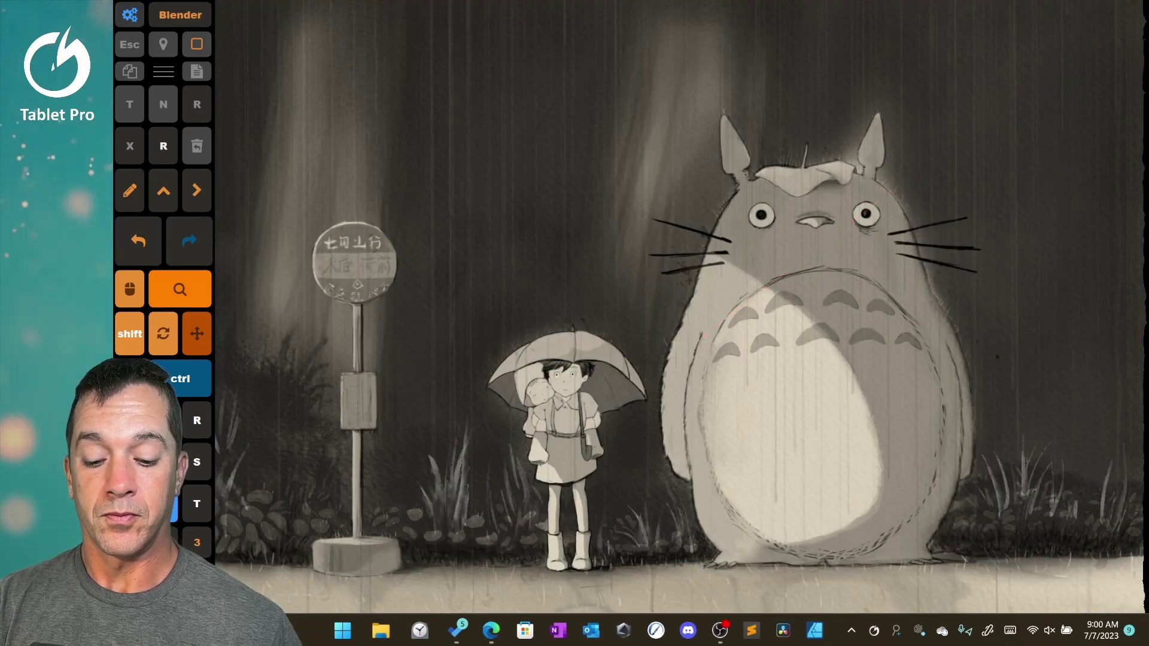
pyautogui.click(565, 631)
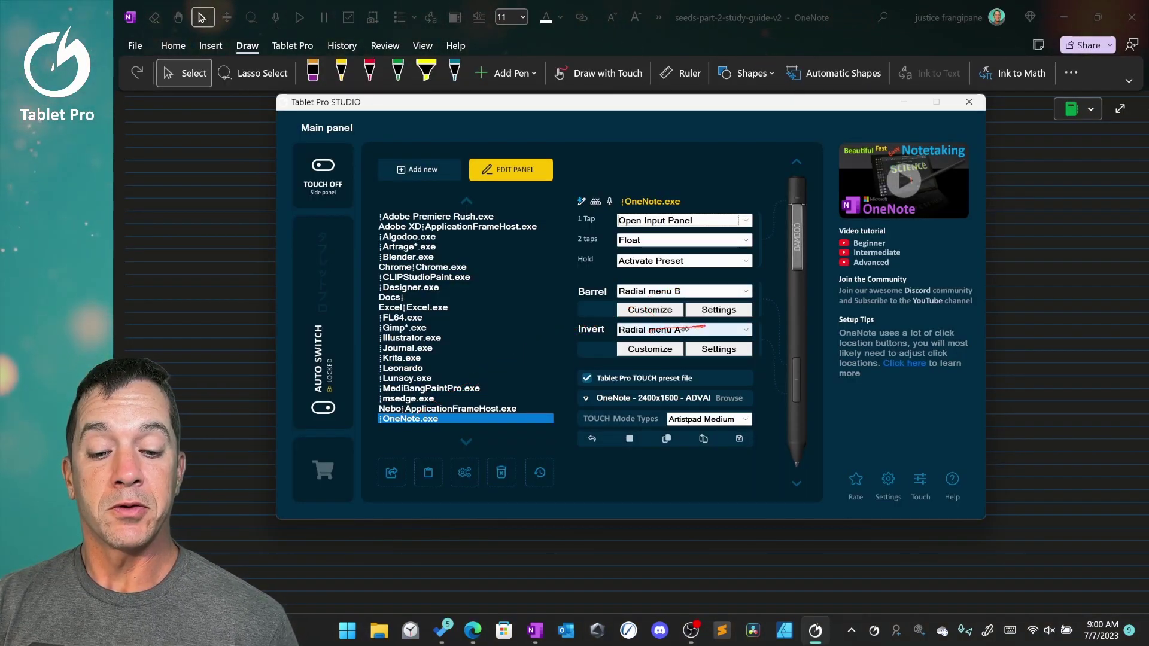
# Activate the Default Preset in the Tablet Pro main panel and check its radial menu over the OneNote page.
pyautogui.click(466, 202)
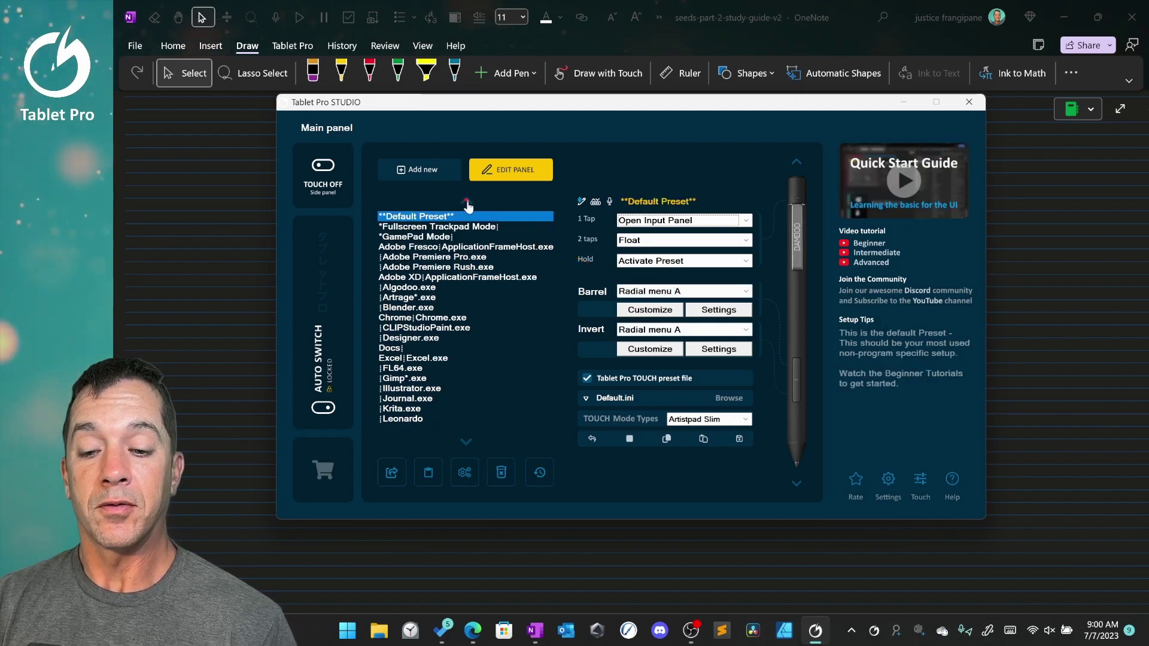
pyautogui.doubleClick(437, 218)
pyautogui.rightClick(534, 361)
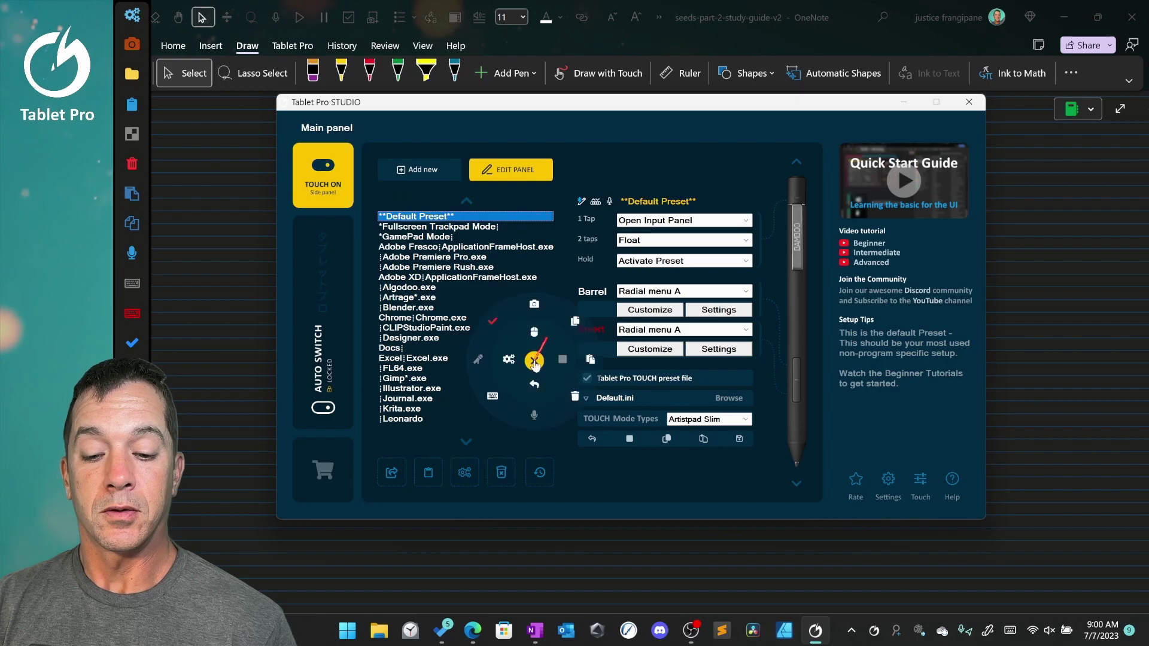
pyautogui.click(969, 102)
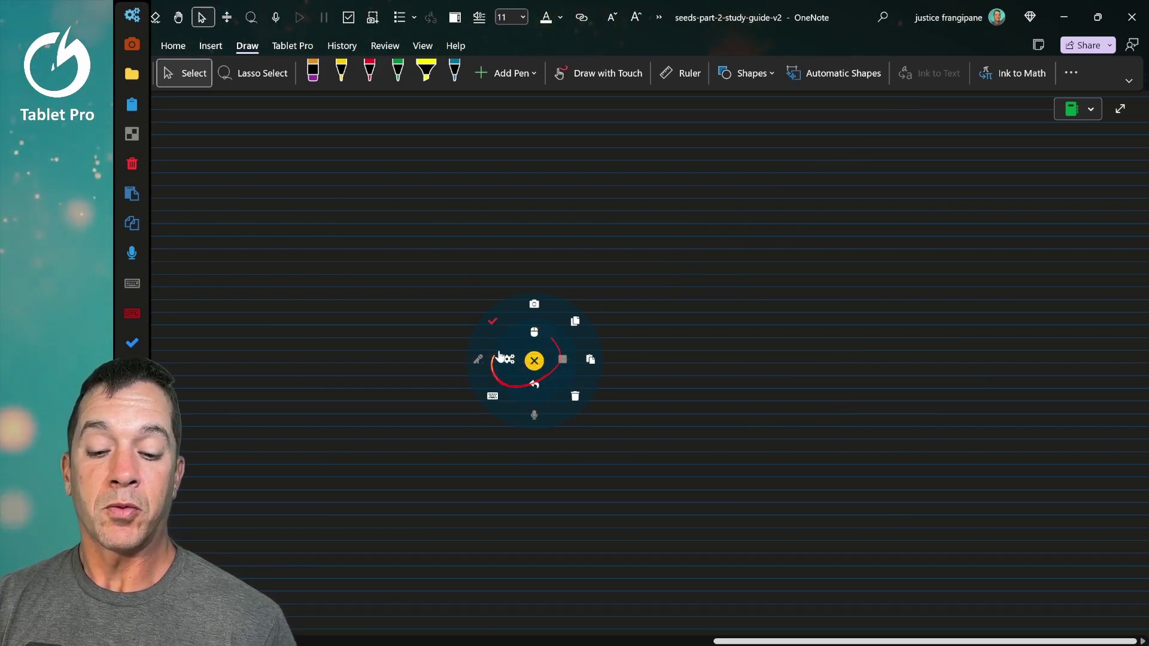
pyautogui.click(535, 361)
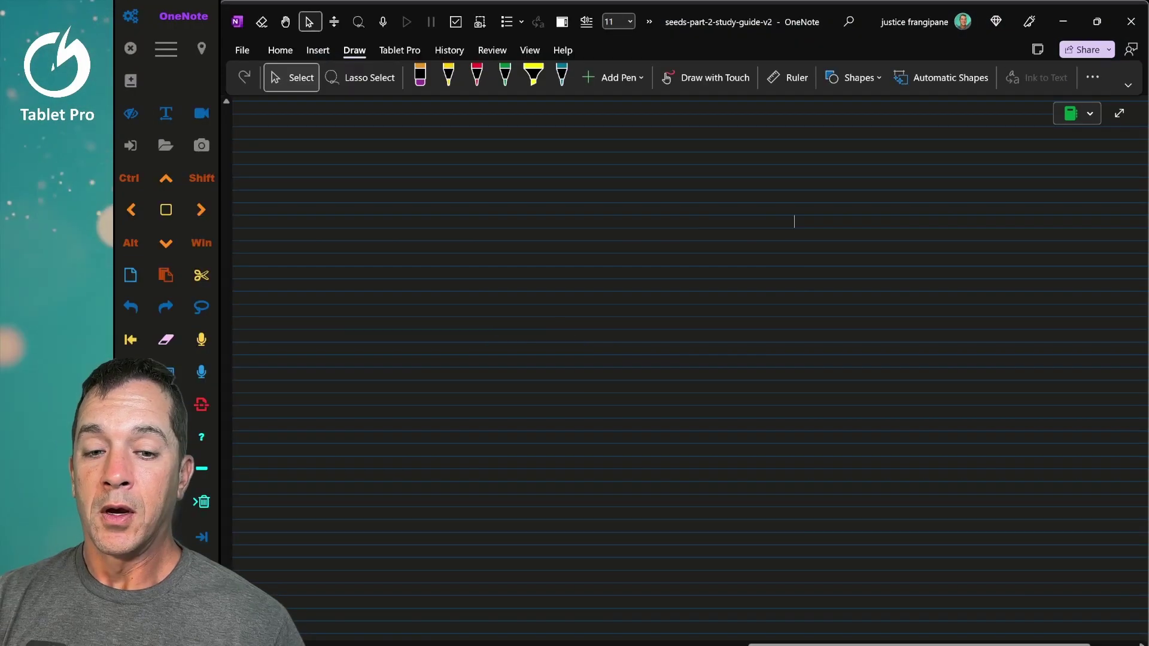
# Capture a screen snip of the OneNote radial menu and paste it onto the page.
pyautogui.press('super+shift+s')
pyautogui.moveTo(533, 207)
pyautogui.mouseDown()
pyautogui.moveTo(730, 423)
pyautogui.moveTo(713, 393)
pyautogui.mouseUp()
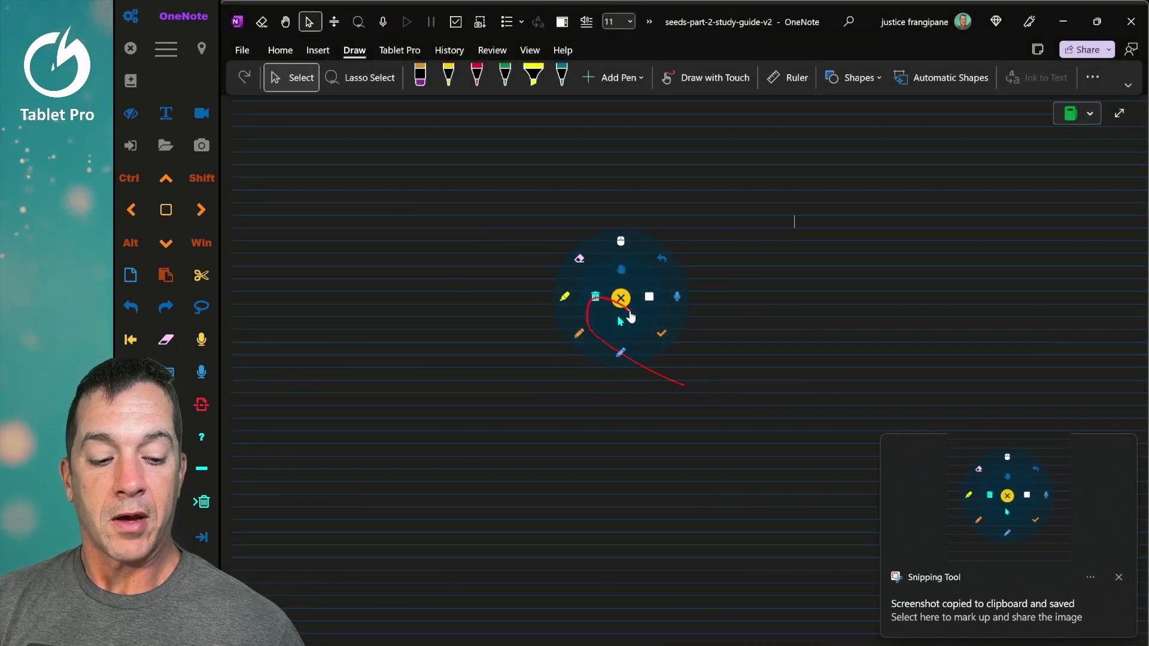
pyautogui.hotkey('ctrl', 'v')
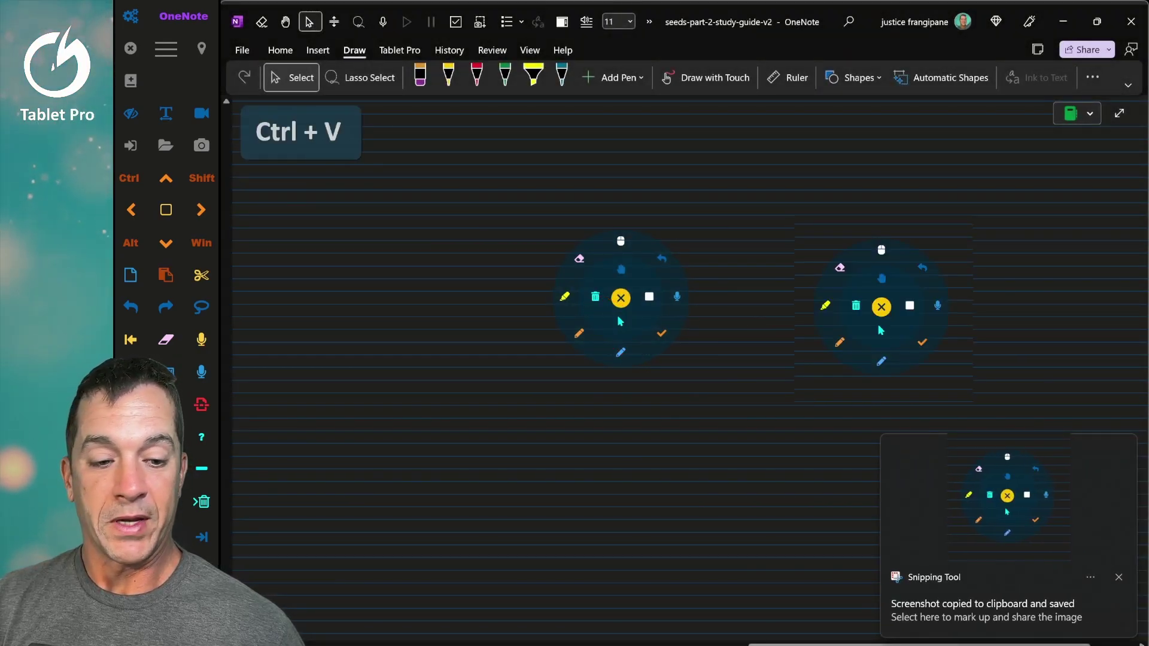
# Activate OneNote's panning hand tool and open the Mini Layout Editor from the radial menu on the page.
pyautogui.click(285, 22)
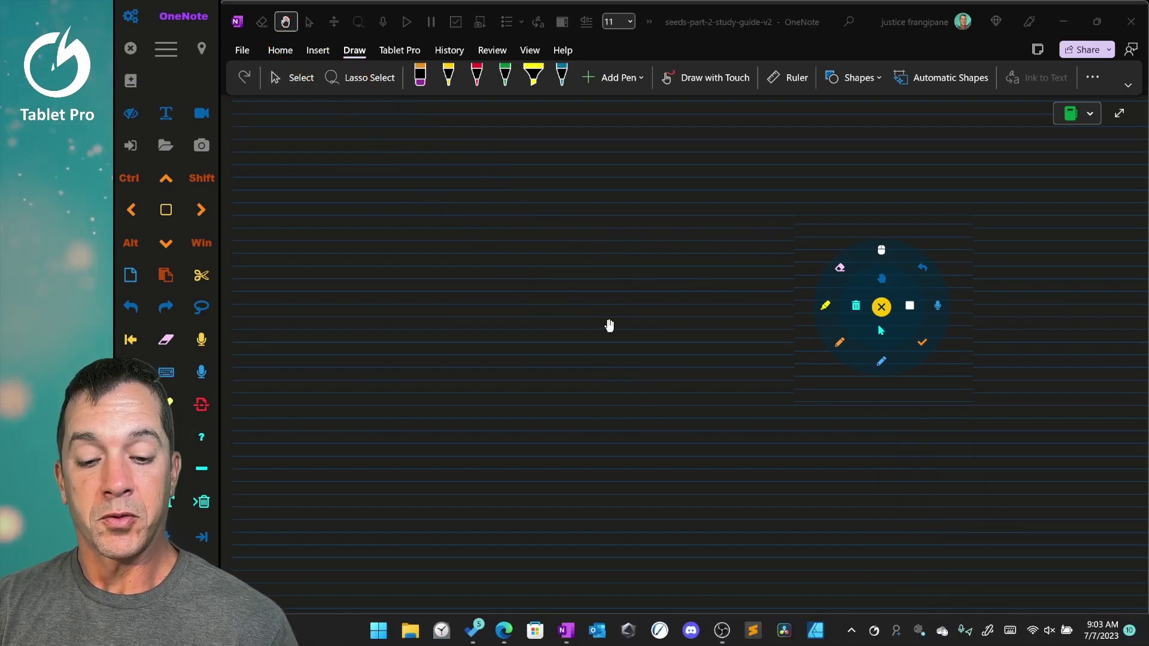
pyautogui.rightClick(606, 320)
pyautogui.click(605, 321)
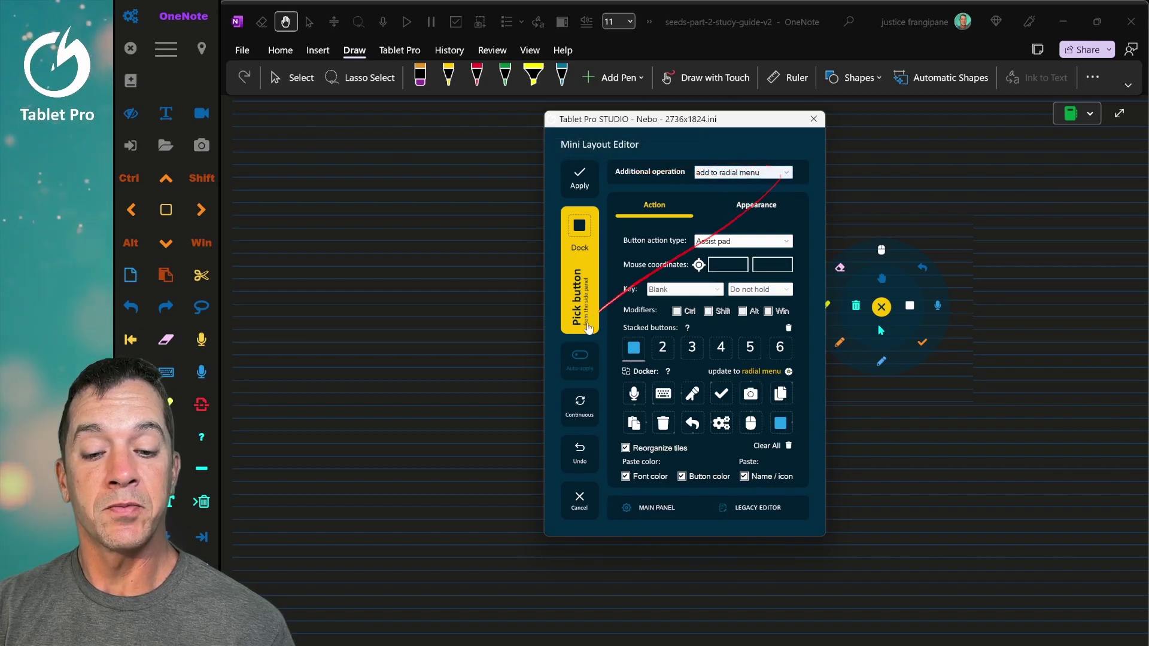
# Enable continuous picking and add the side panel's two pencils, highlighter and red click-location button to the radial menu.
pyautogui.click(580, 409)
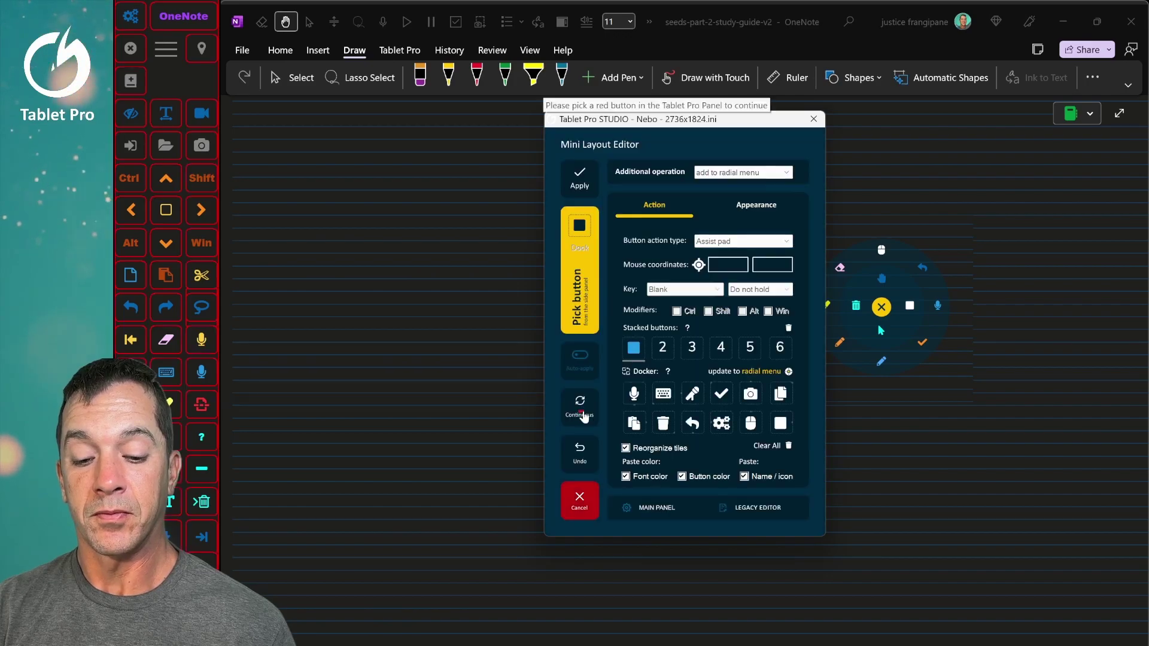
pyautogui.click(131, 372)
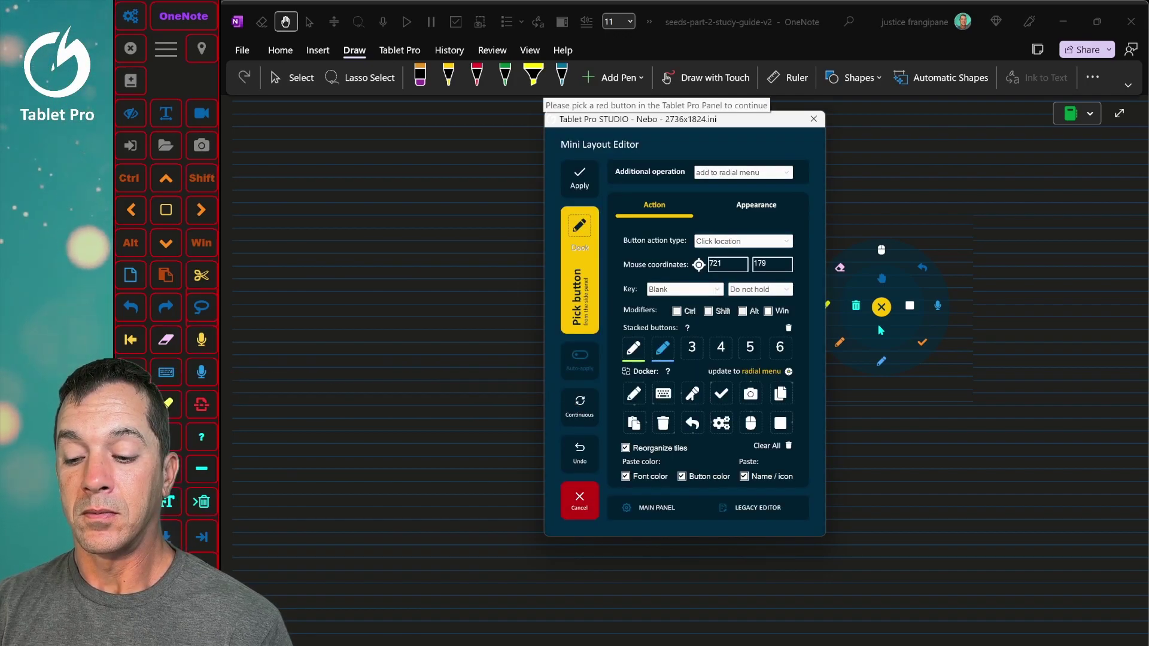
pyautogui.click(166, 405)
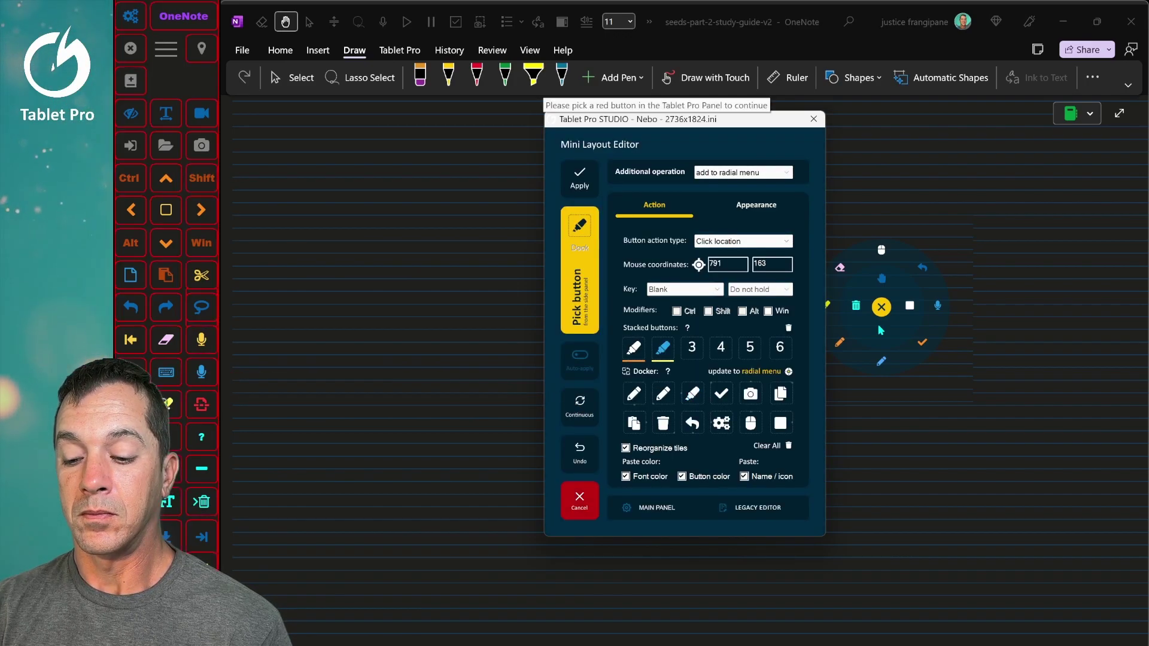
pyautogui.click(202, 405)
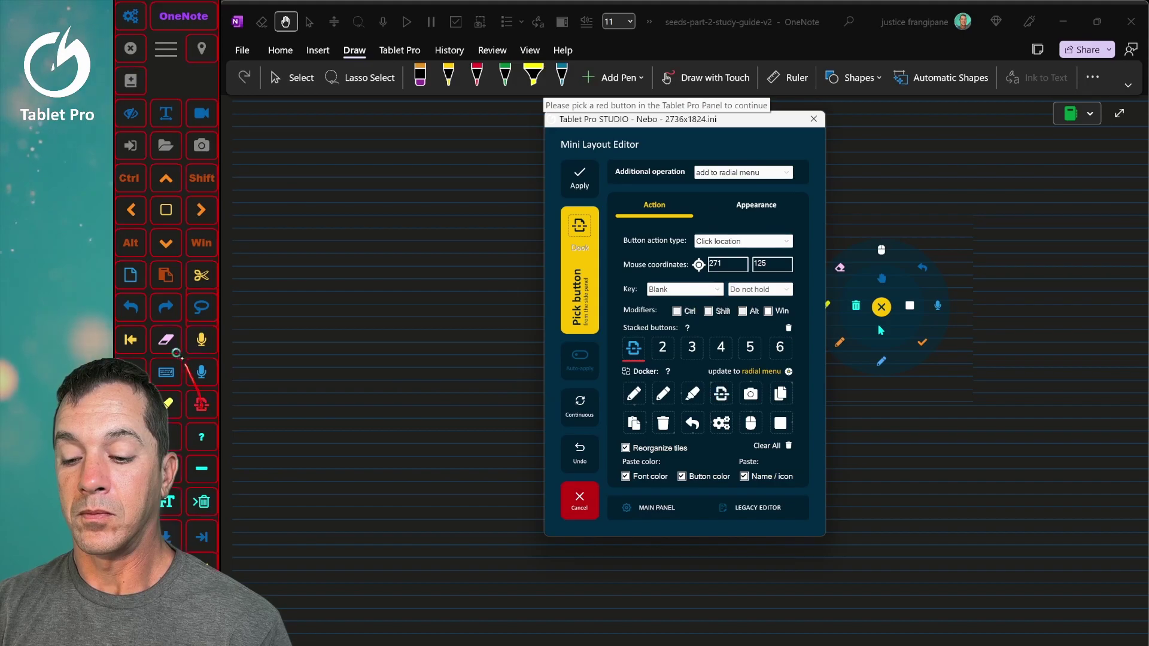
# Add the eraser, undo, redo, lasso, cut, paste, copy and Enter buttons from the side panel and save the radial menu.
pyautogui.click(132, 306)
pyautogui.click(201, 306)
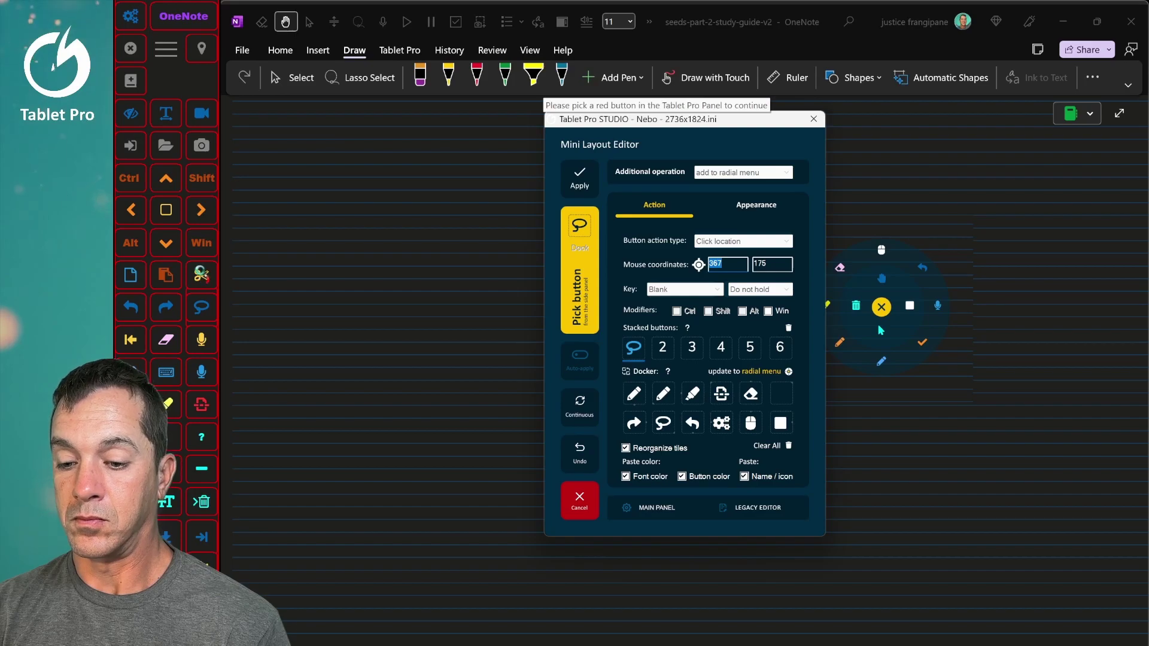
pyautogui.click(129, 273)
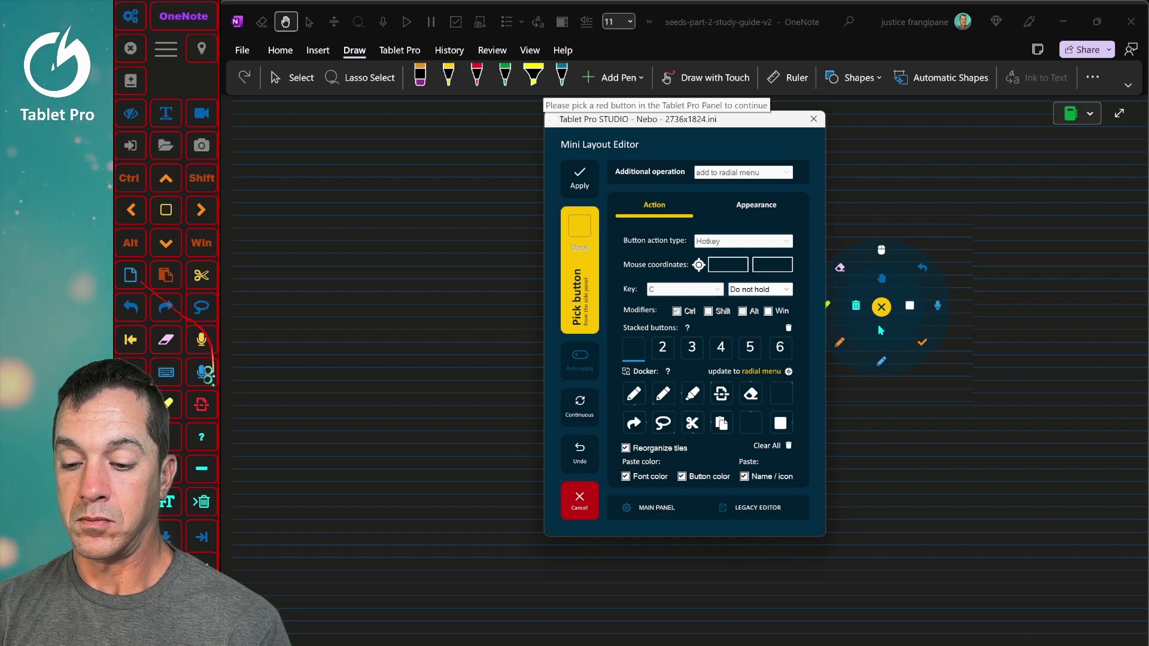
pyautogui.click(178, 462)
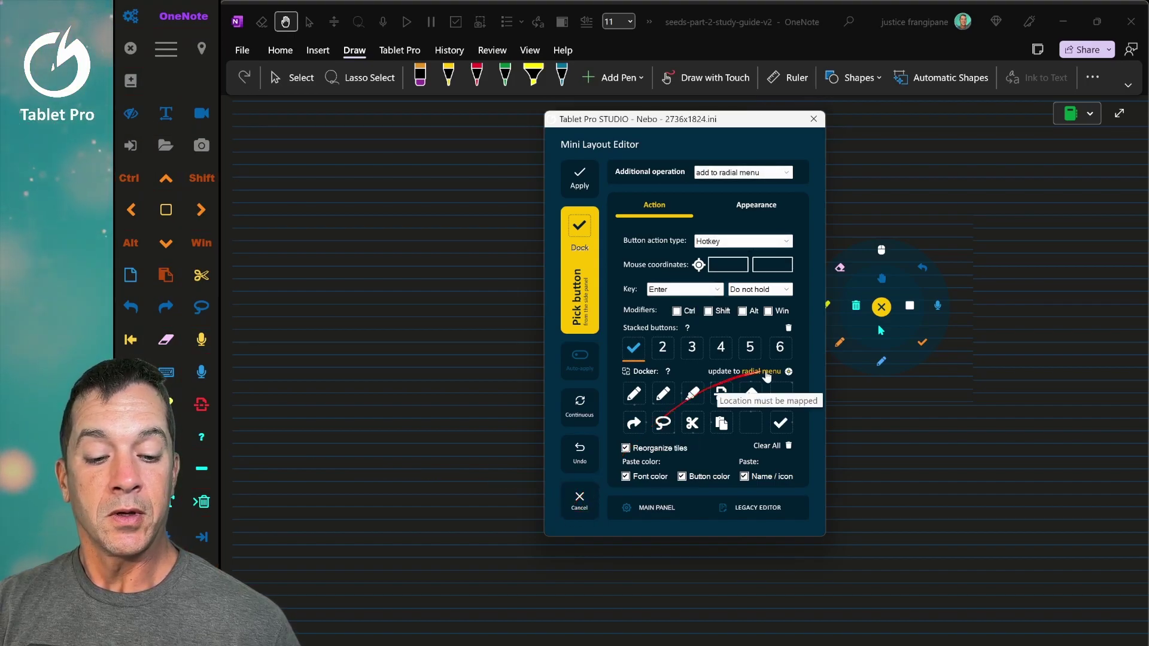
pyautogui.click(788, 372)
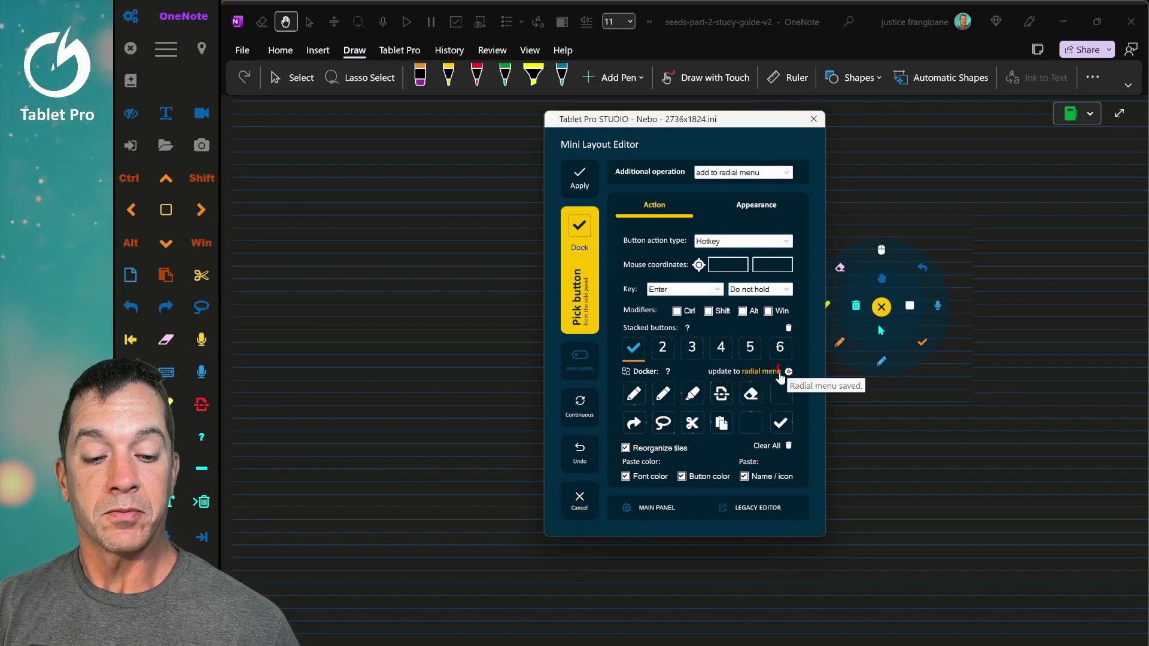
pyautogui.click(768, 372)
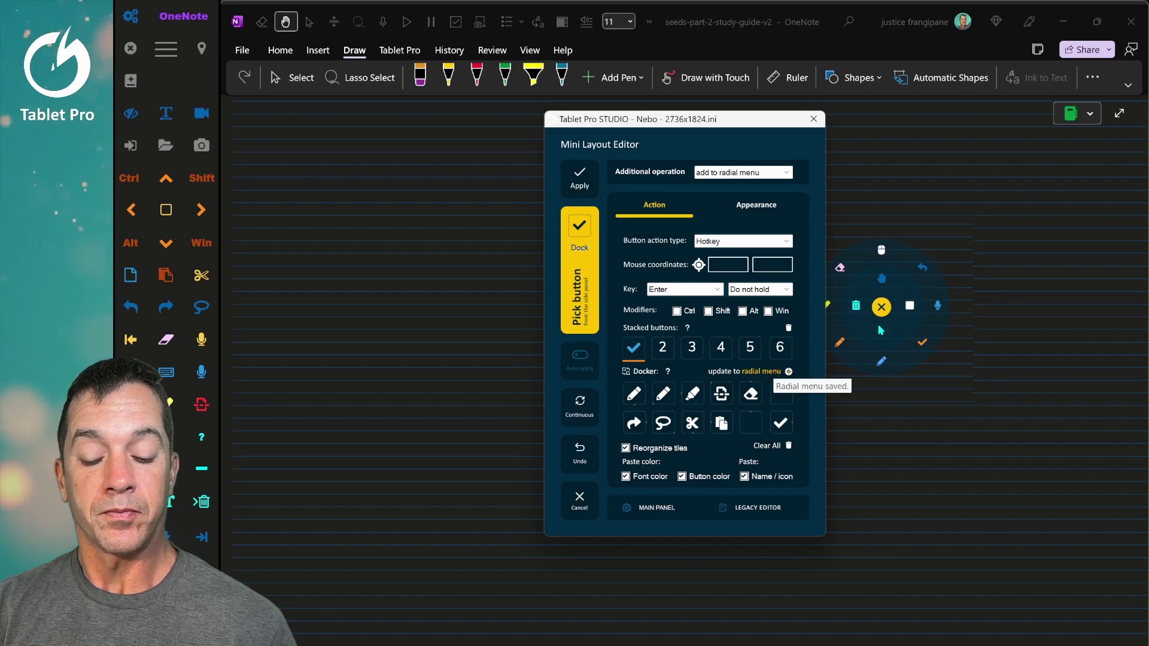
# Give the radial menu's undo button the single reply arrow icon by searching for "Reply", and update the radial menu.
pyautogui.rightClick(490, 346)
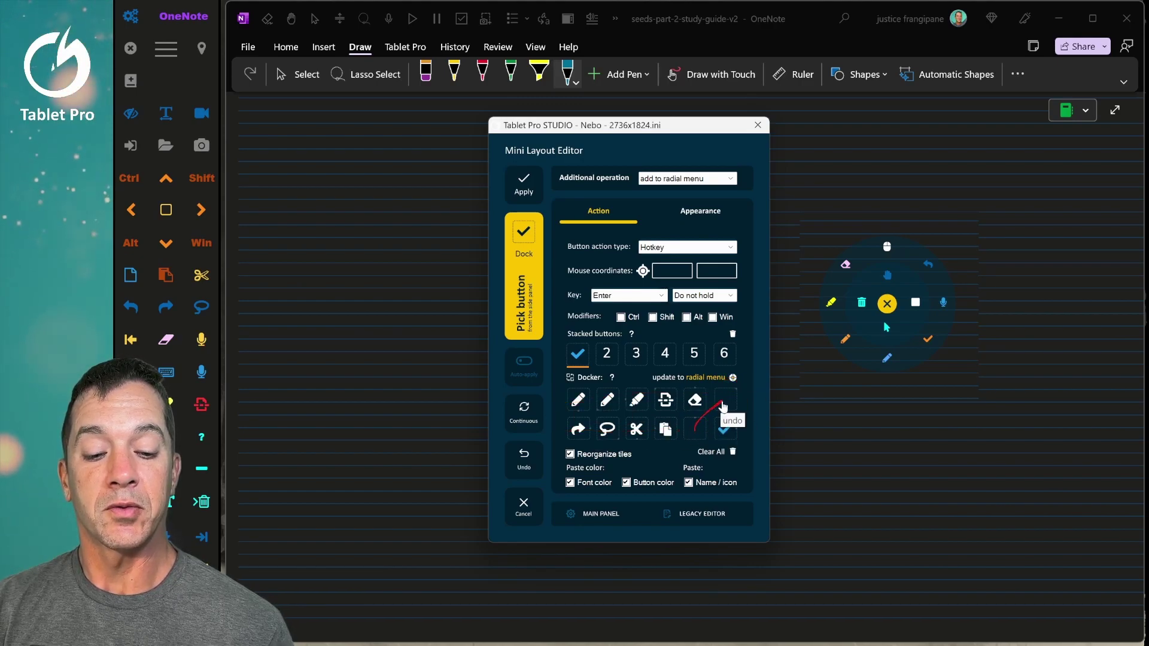
pyautogui.click(723, 405)
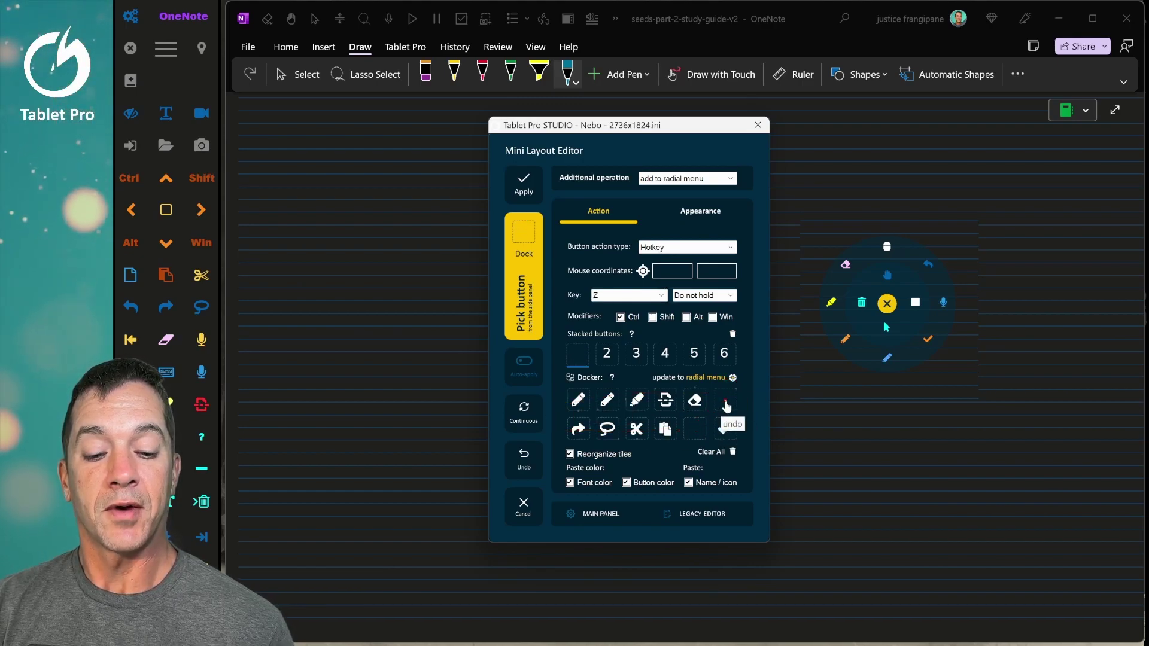
pyautogui.click(687, 218)
pyautogui.click(612, 337)
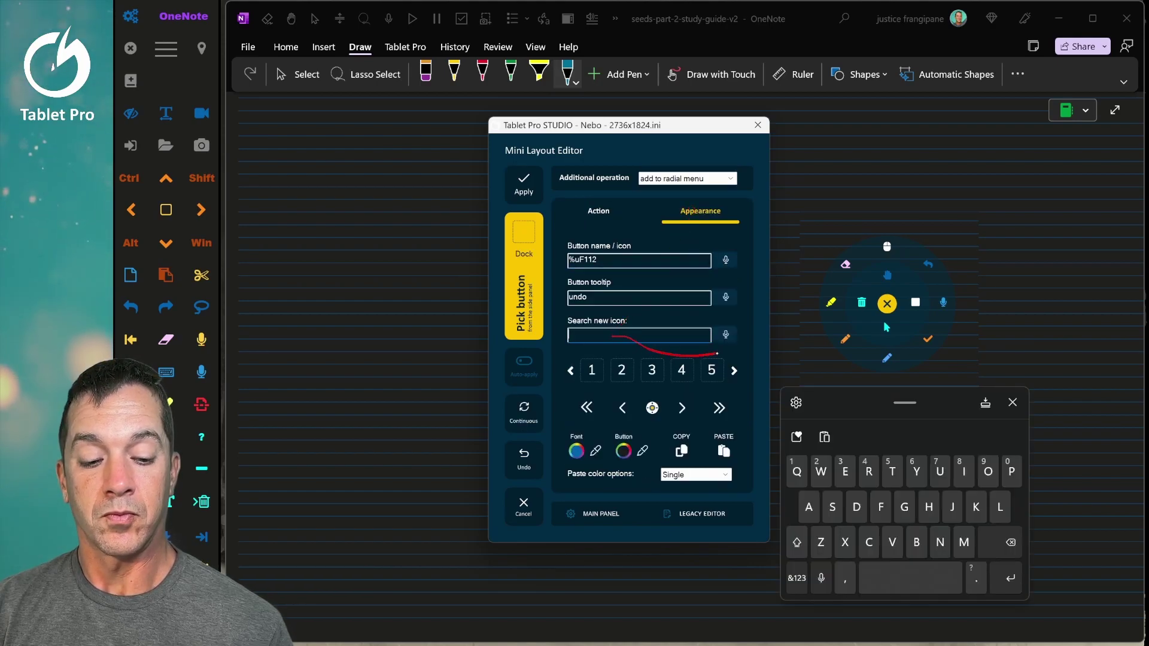
pyautogui.write('Reply')
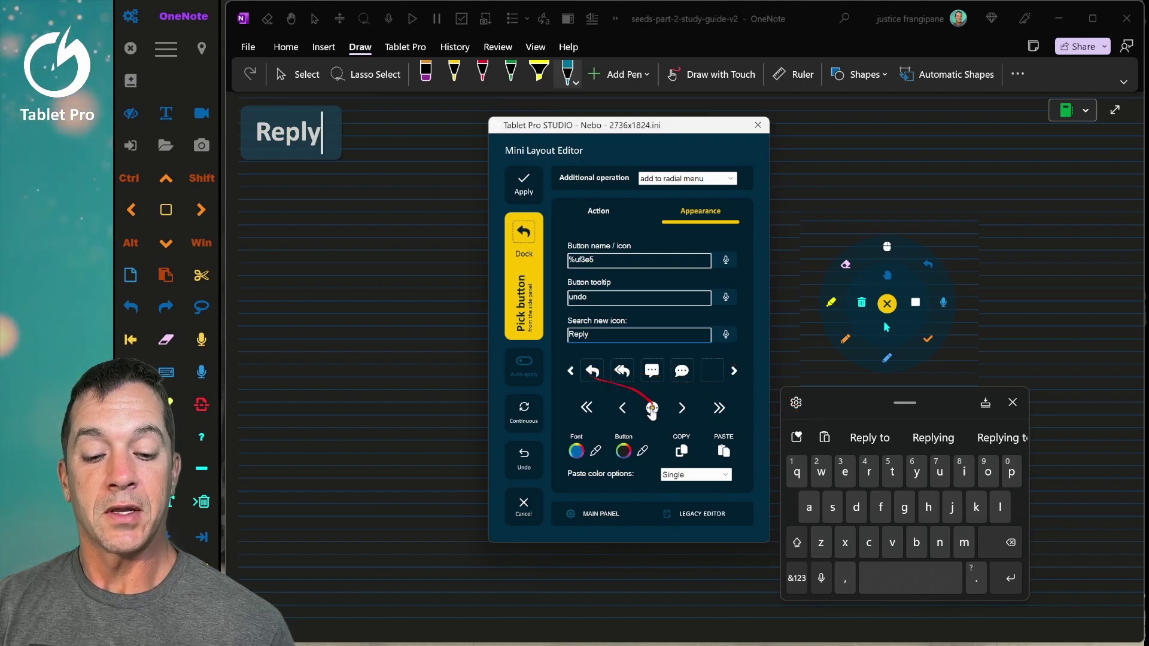
# Give the radial menu's Copy button the first icon found by searching for "Copy", save the radial menu and close the editor.
pyautogui.click(599, 211)
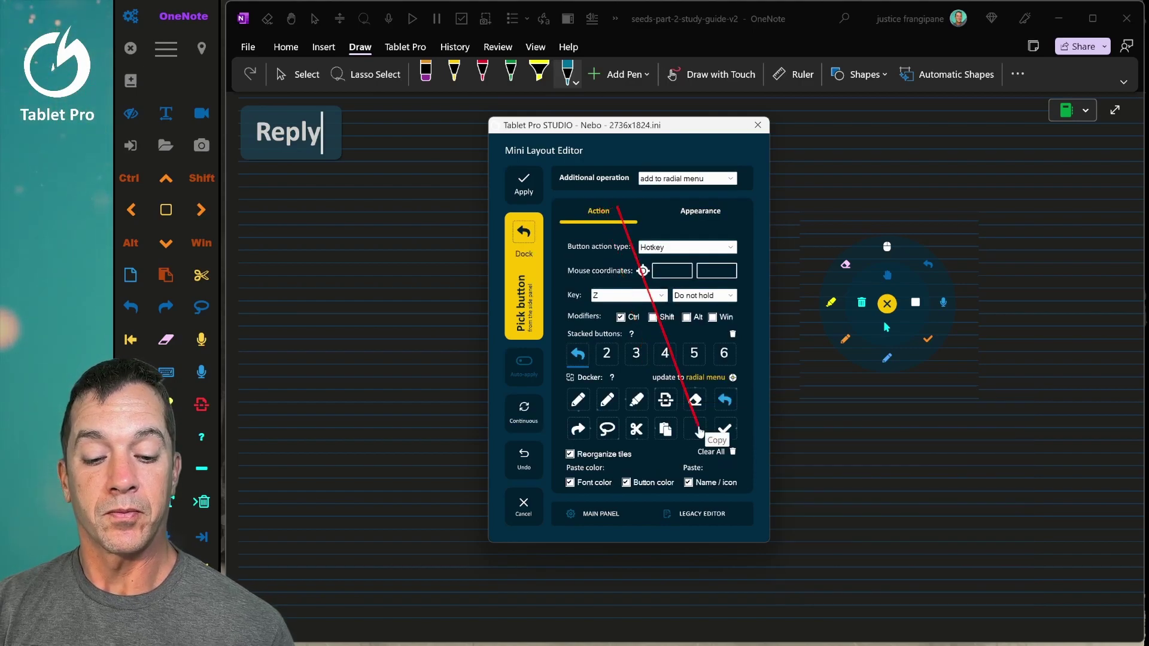
pyautogui.click(702, 211)
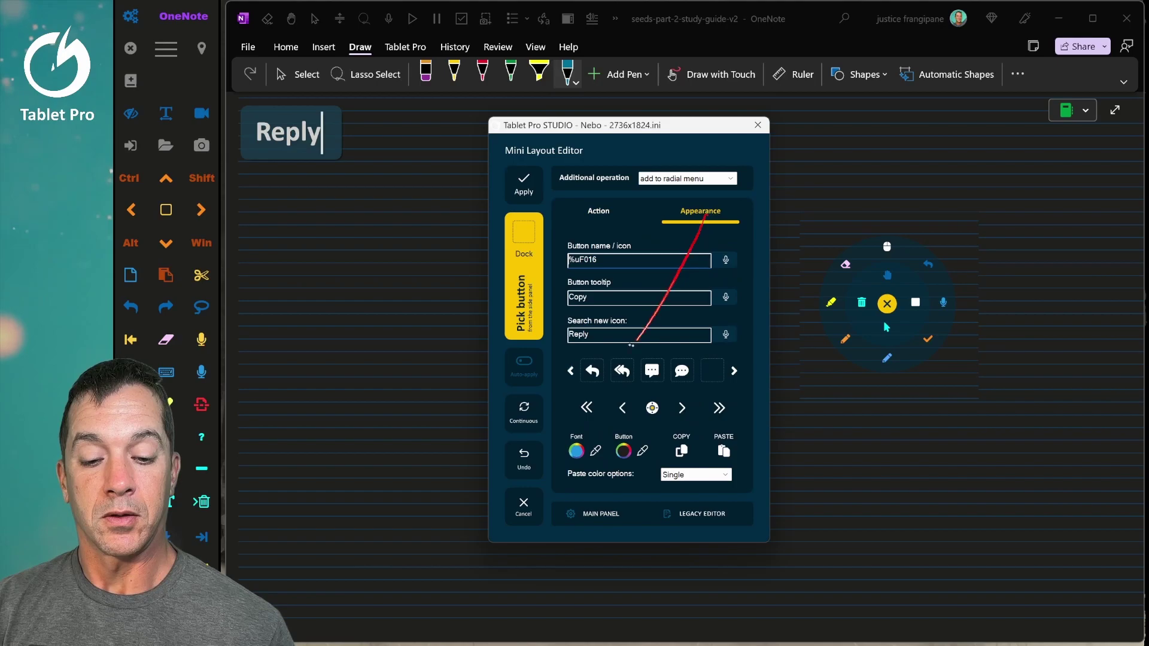
pyautogui.click(726, 336)
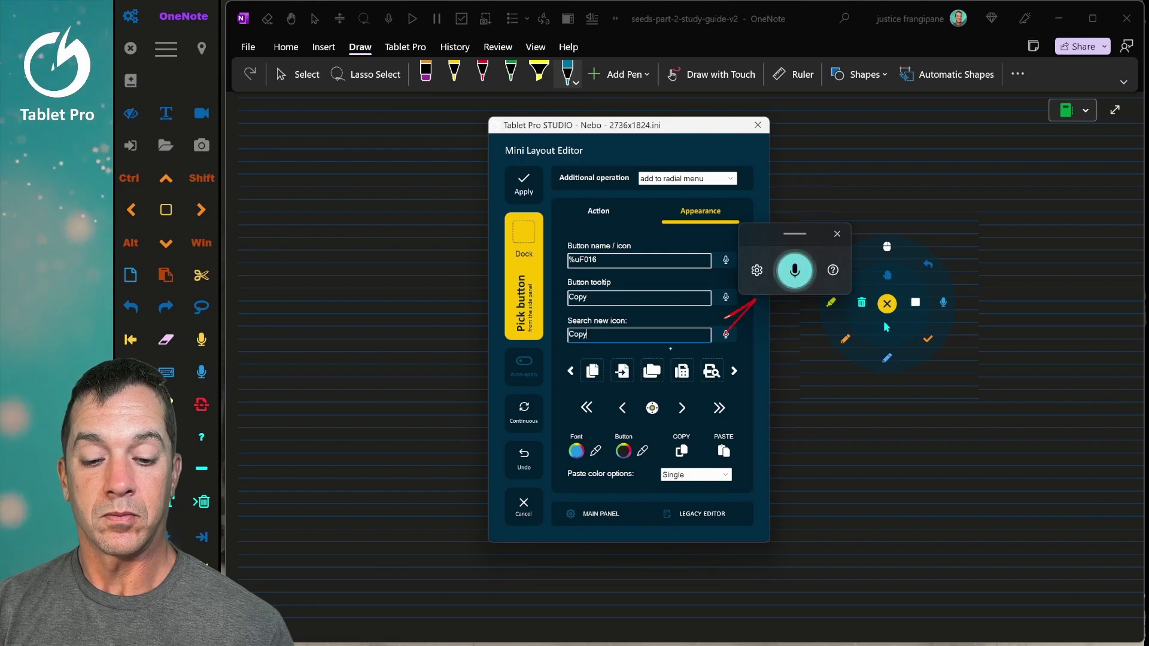
pyautogui.click(593, 372)
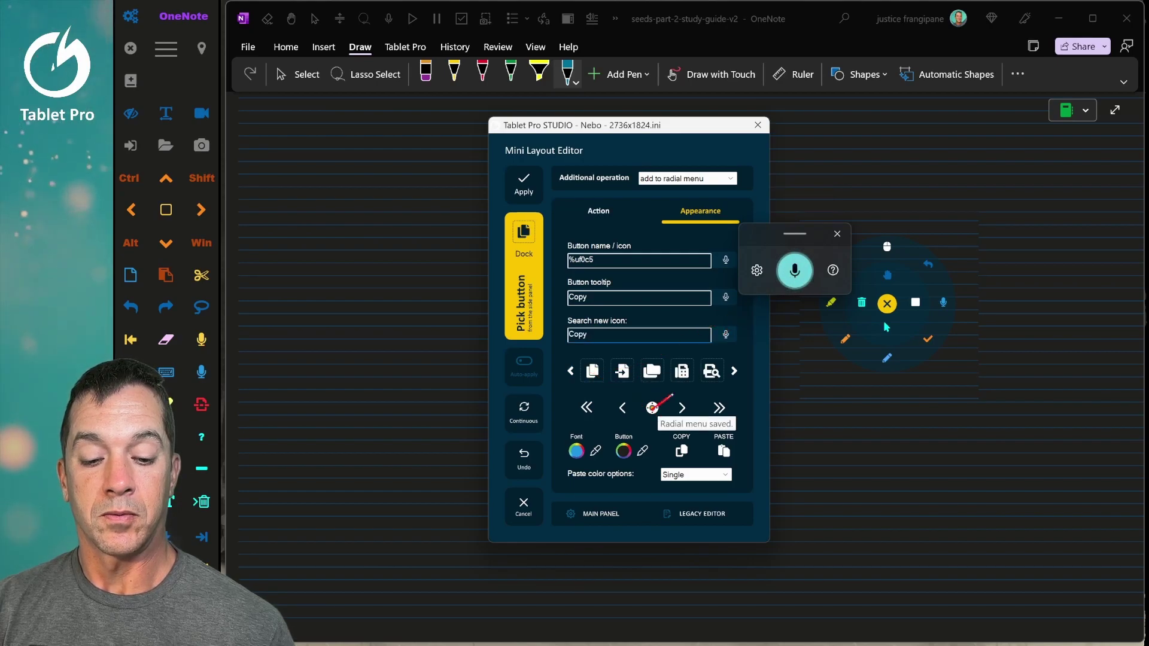
pyautogui.click(758, 125)
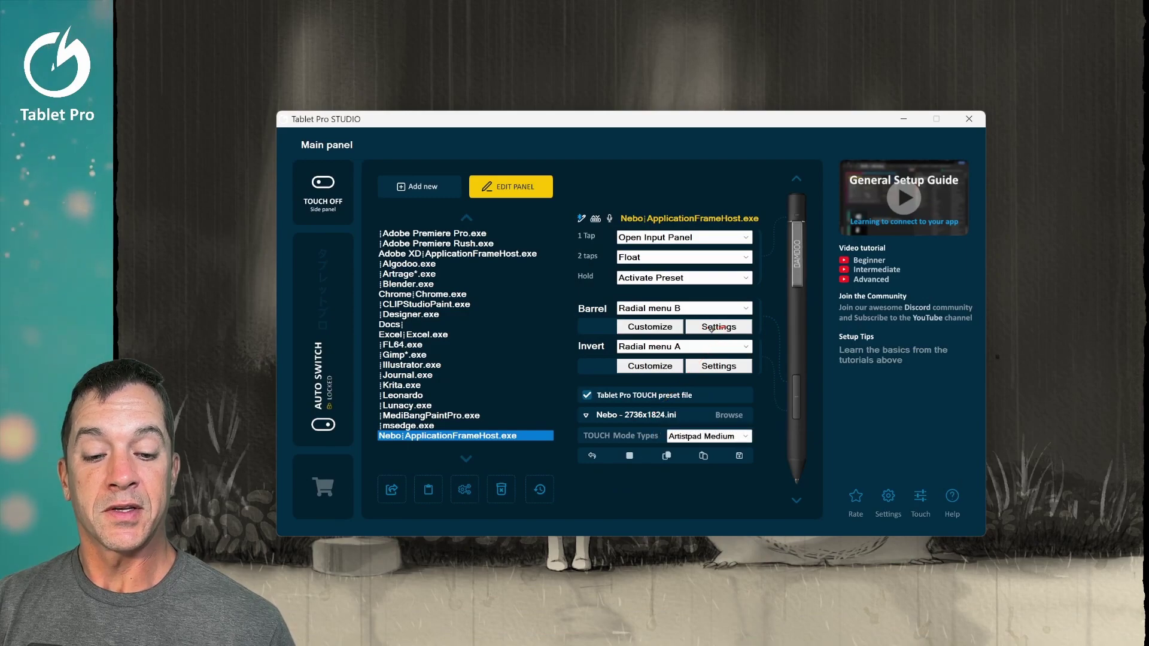
# Open the barrel button's radial menu settings and review the positioning choices and the option to keep the menu opened after clicking an icon.
pyautogui.click(713, 327)
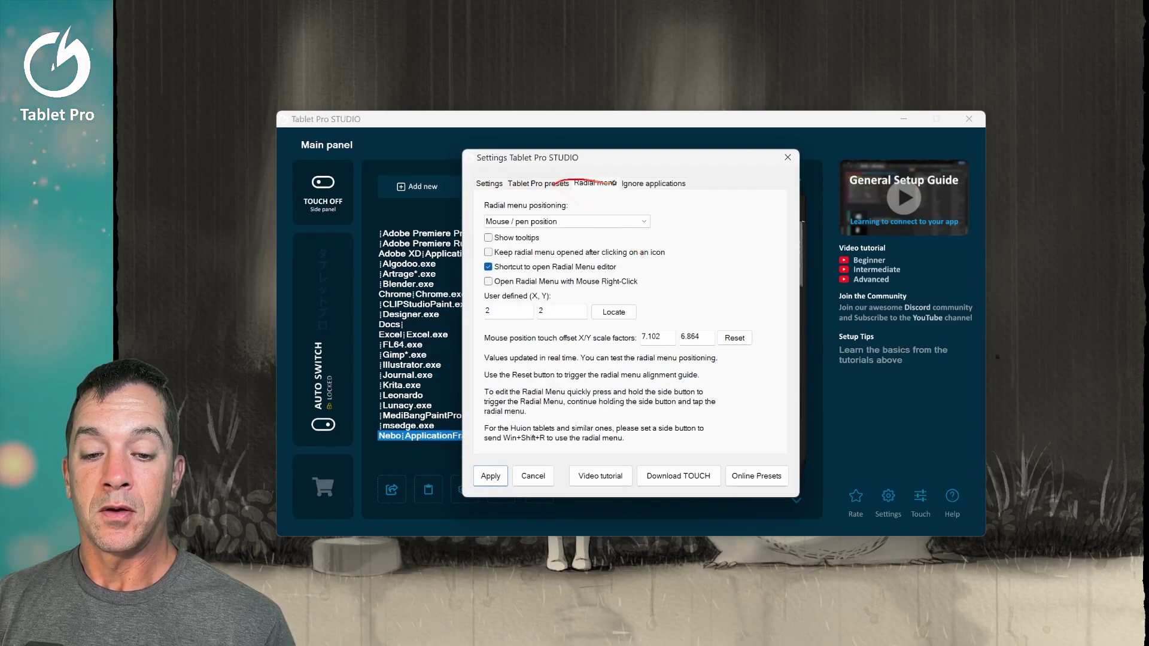
pyautogui.moveTo(633, 218); pyautogui.dragTo(515, 222)
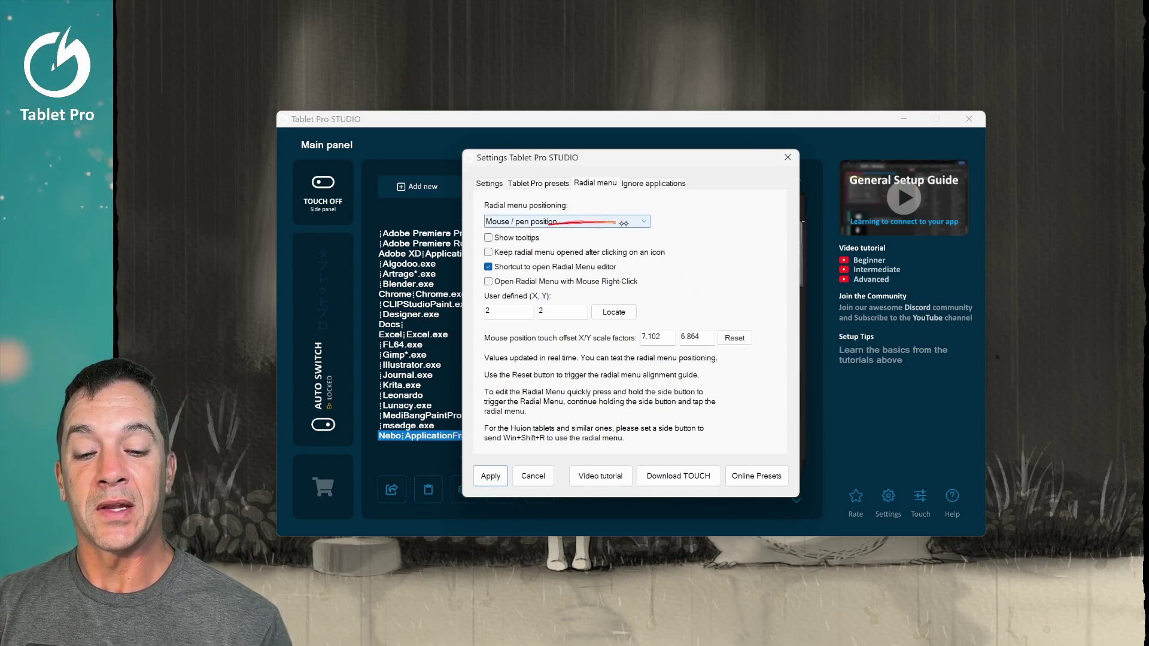
pyautogui.click(624, 223)
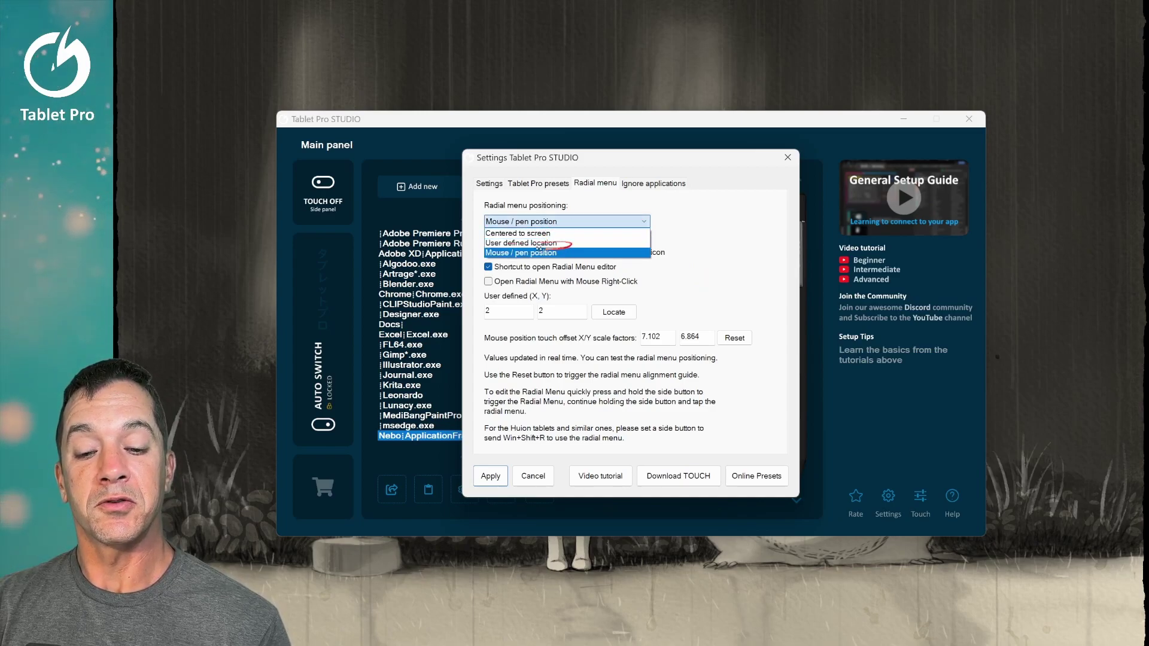
pyautogui.click(666, 242)
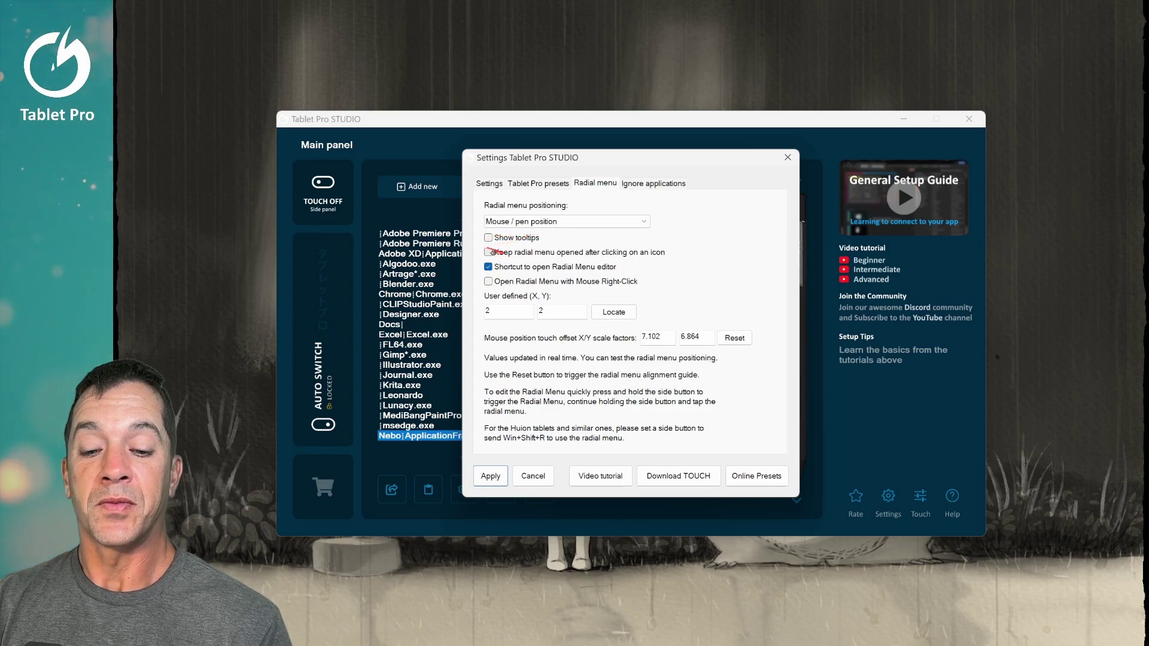
pyautogui.moveTo(623, 252); pyautogui.dragTo(651, 250)
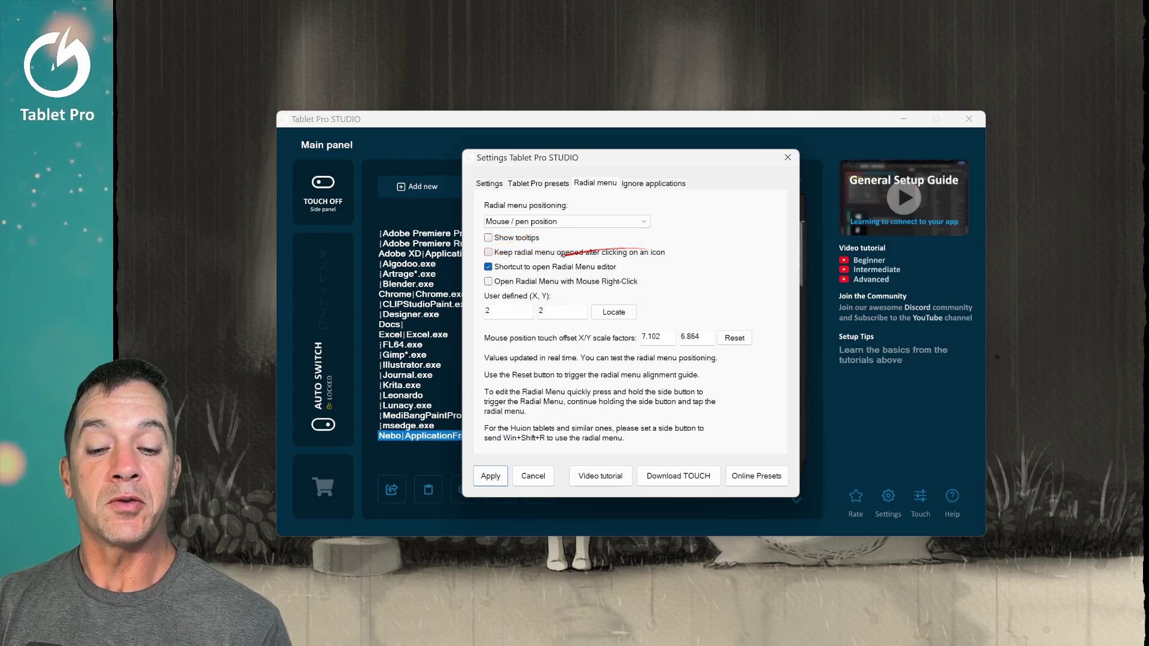